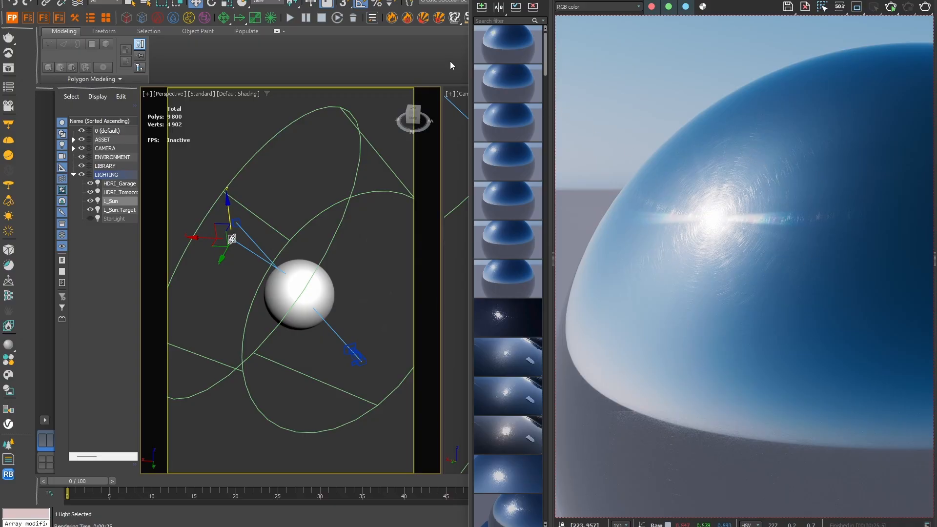
Compare the stored sphere renders in the render history and look over the reference photos of swirl scratches on car paint.
{"action": "mouse_move", "coordinate": [507, 78]}
{"action": "left_click", "coordinate": [513, 126]}
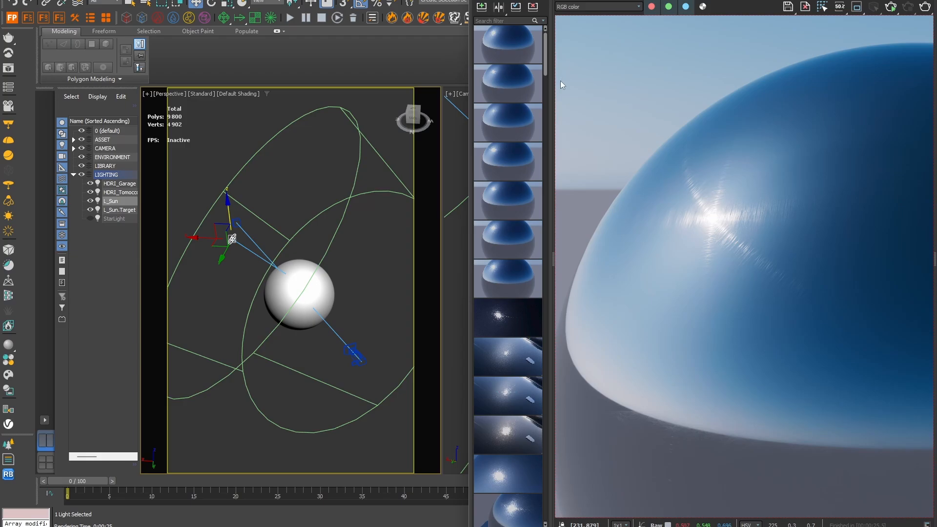
{"action": "left_click", "coordinate": [513, 125]}
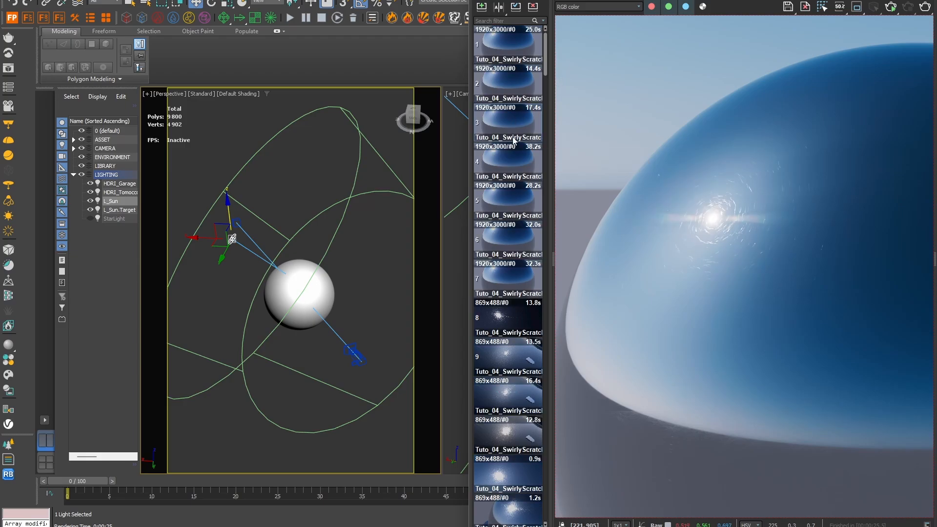
{"action": "left_click", "coordinate": [507, 164]}
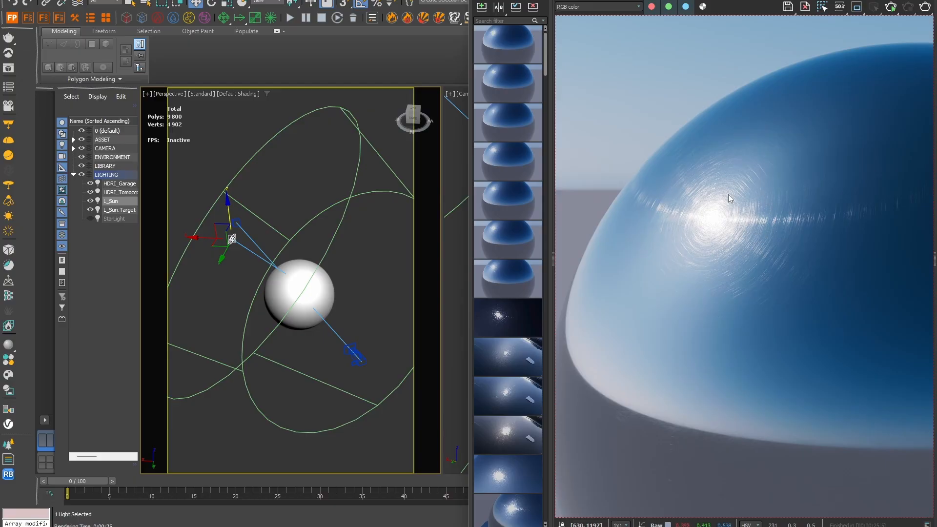
{"action": "left_click", "coordinate": [517, 254]}
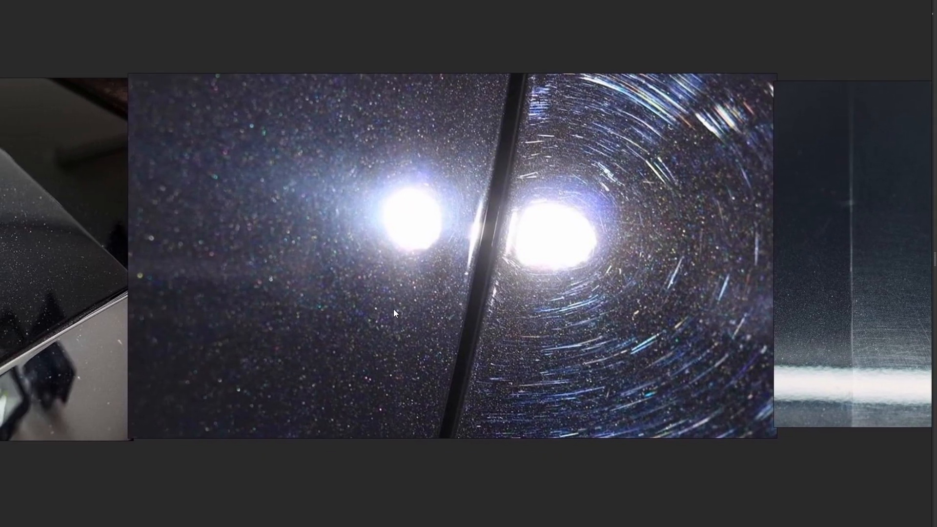
{"action": "left_click_drag", "start_coordinate": [394, 311], "coordinate": [679, 308]}
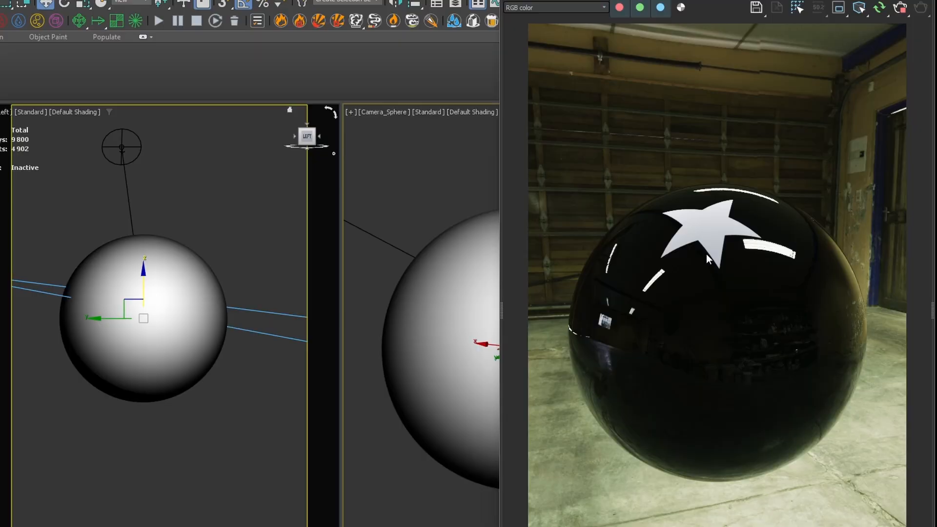
Examine the star reflection on the black sphere and switch the camera viewport to Camera_Sphere_Close.
{"action": "scroll", "coordinate": [707, 253], "scroll_direction": "up", "scroll_amount": 2}
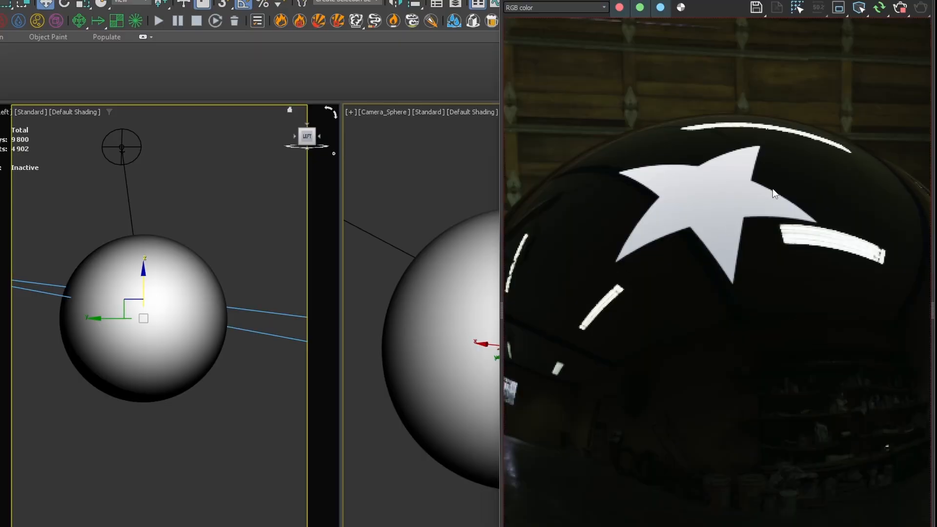
{"action": "middle_click_drag", "start_coordinate": [767, 198], "coordinate": [793, 317]}
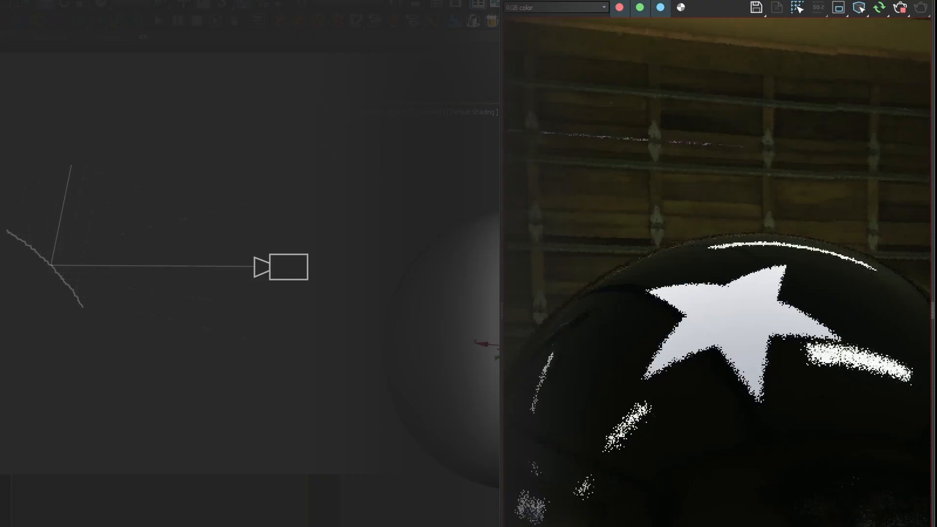
{"action": "left_click", "coordinate": [382, 114]}
{"action": "mouse_move", "coordinate": [419, 124]}
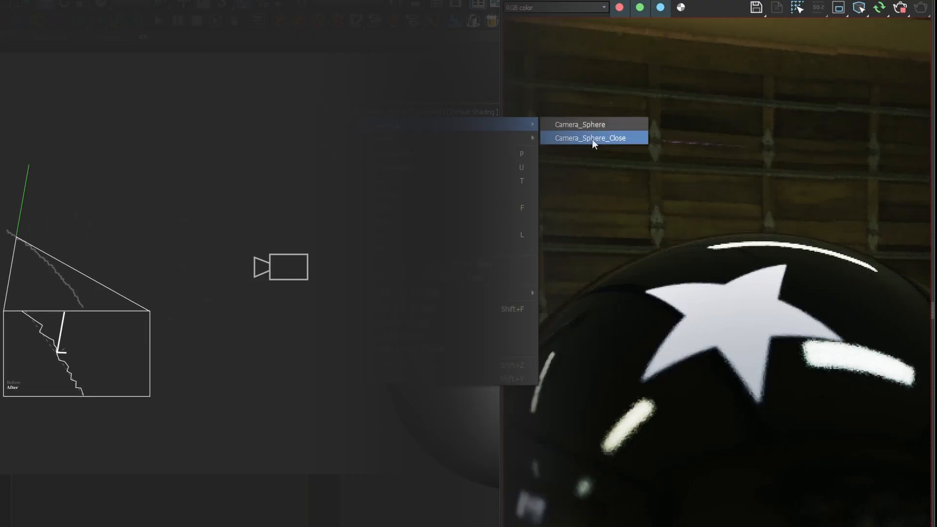
{"action": "left_click", "coordinate": [592, 139]}
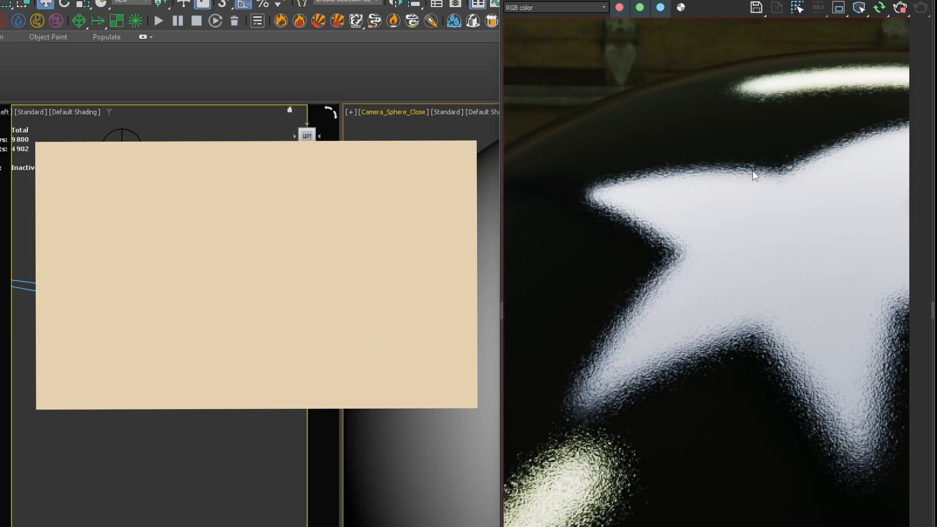
Examine the scratch detail around the star, light strip and window reflections in the close-up sphere renders.
{"action": "middle_click_drag", "start_coordinate": [801, 210], "coordinate": [889, 147]}
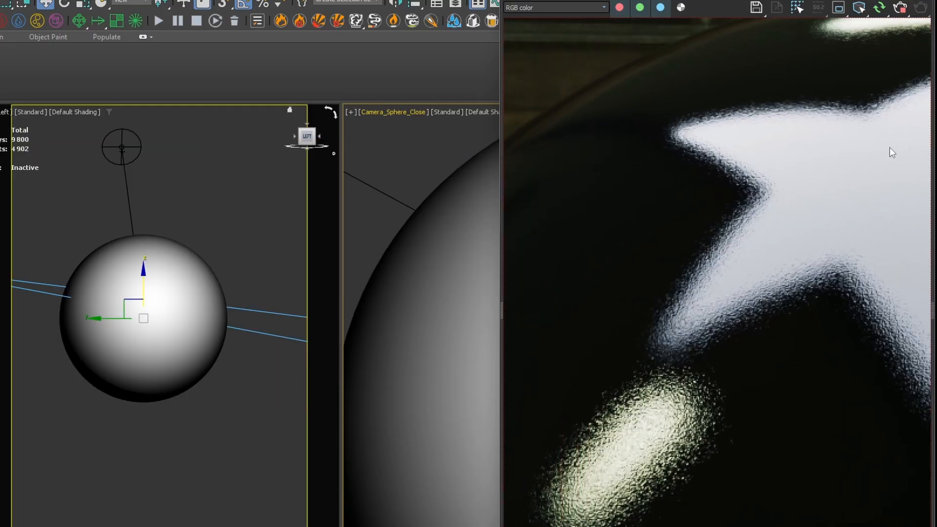
{"action": "middle_click_drag", "start_coordinate": [782, 340], "coordinate": [834, 268]}
{"action": "middle_click_drag", "start_coordinate": [779, 303], "coordinate": [722, 320]}
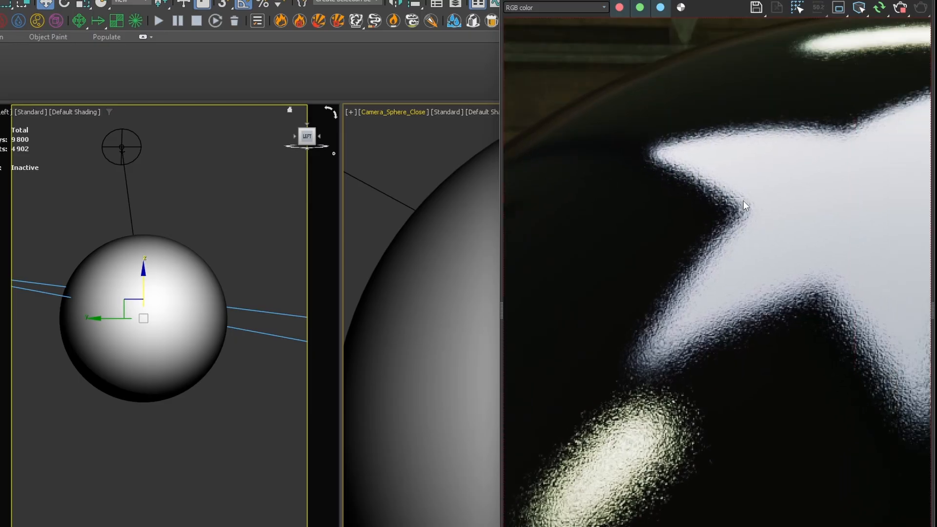
{"action": "middle_click_drag", "start_coordinate": [806, 301], "coordinate": [742, 330]}
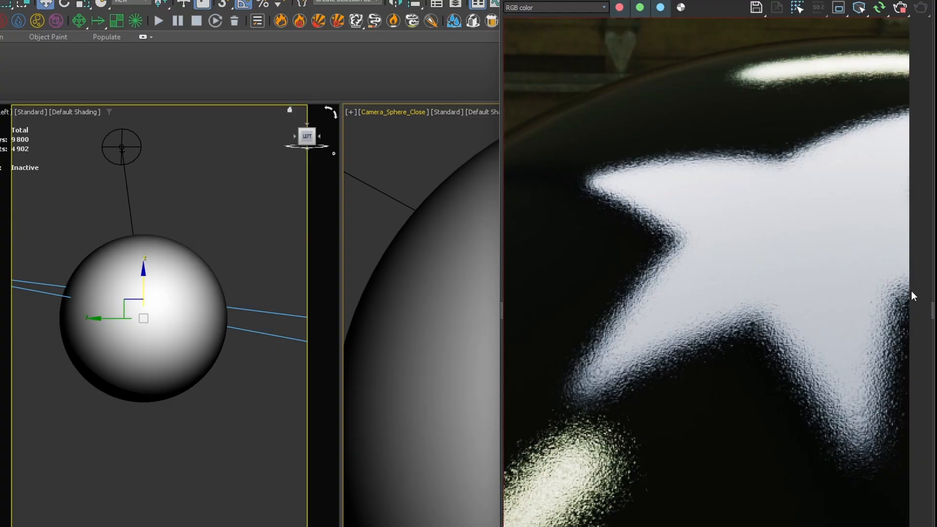
{"action": "scroll", "coordinate": [912, 297], "scroll_direction": "down", "scroll_amount": 3}
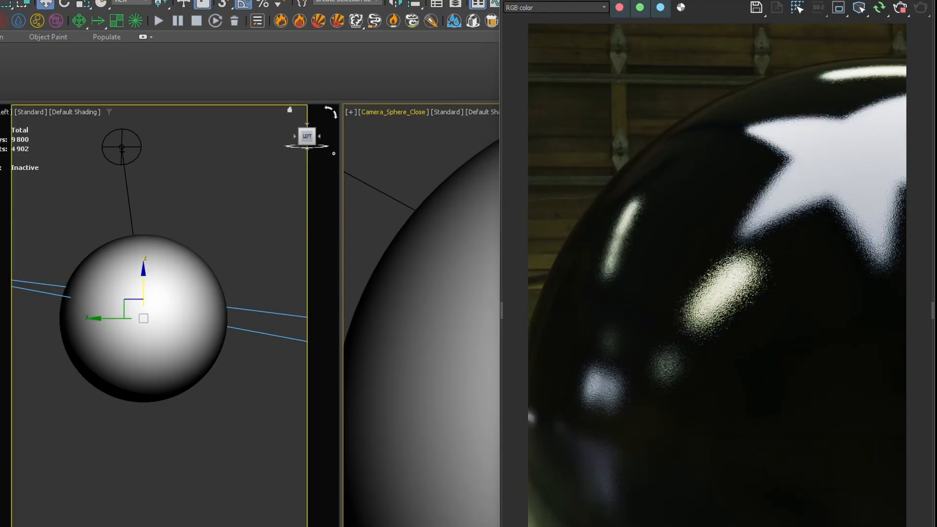
{"action": "scroll", "coordinate": [864, 80], "scroll_direction": "up", "scroll_amount": 4}
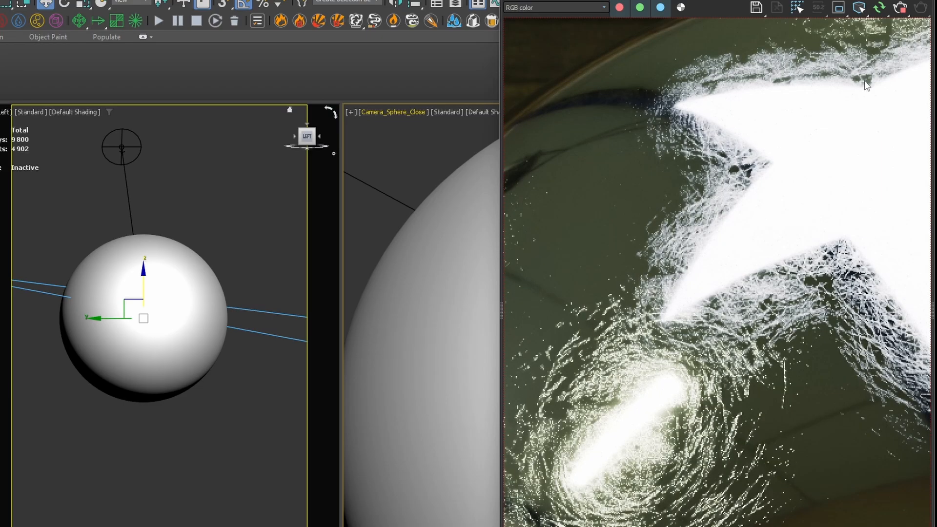
{"action": "middle_click_drag", "start_coordinate": [700, 326], "coordinate": [726, 306]}
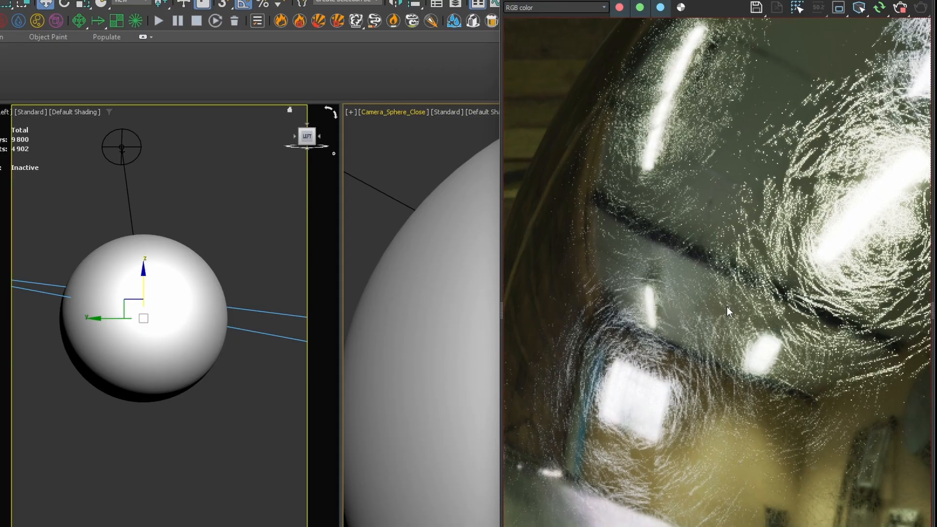
{"action": "middle_click_drag", "start_coordinate": [708, 183], "coordinate": [376, 408]}
{"action": "middle_click_drag", "start_coordinate": [733, 146], "coordinate": [753, 179]}
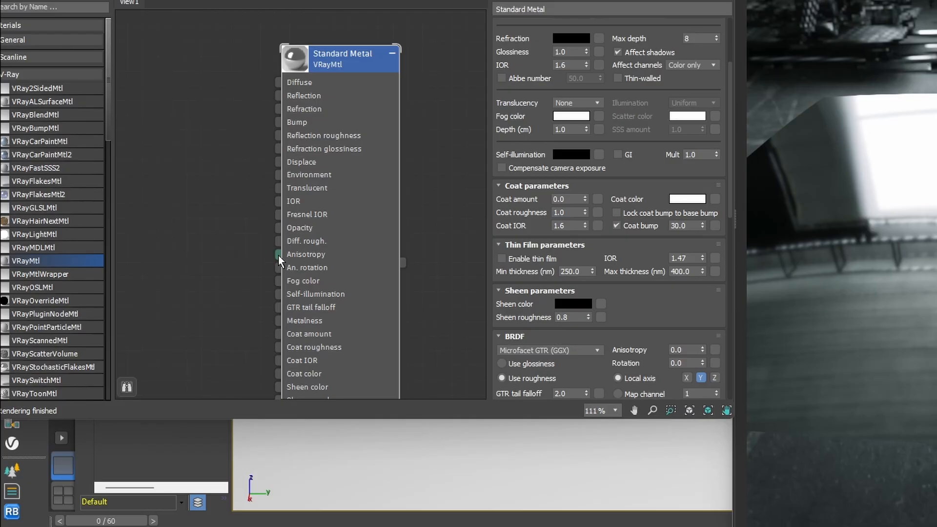
Set the Standard Metal material's BRDF anisotropy to 0.9.
{"action": "left_click_drag", "start_coordinate": [278, 255], "coordinate": [208, 242]}
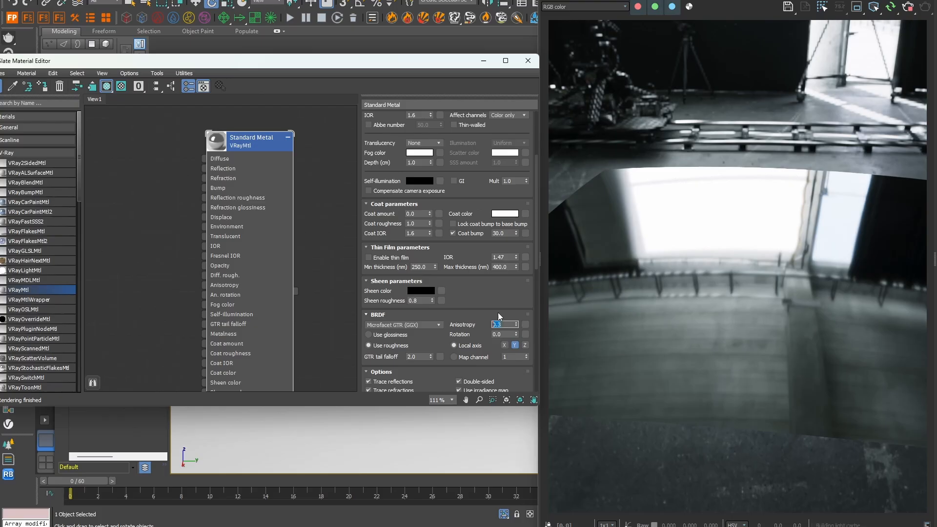
{"action": "type", "text": "0.8"}
{"action": "key", "text": "Return"}
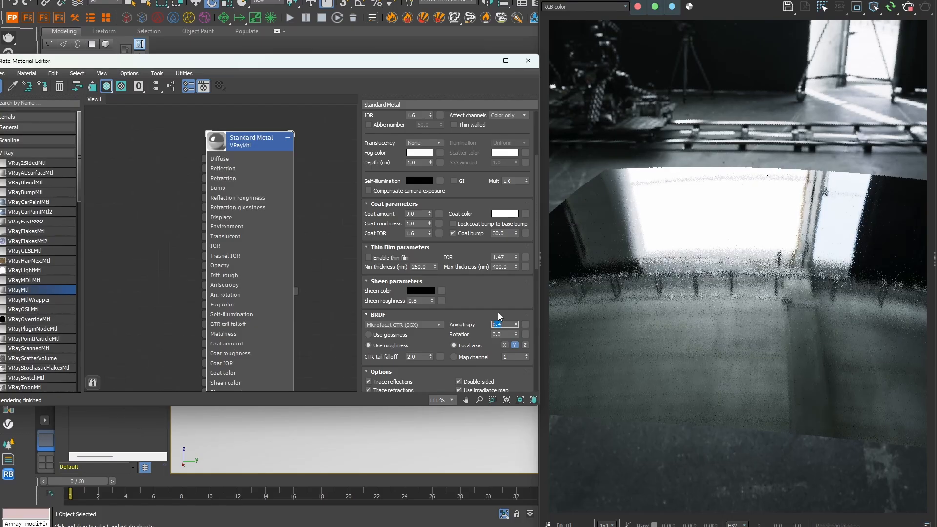
{"action": "key", "text": "Return"}
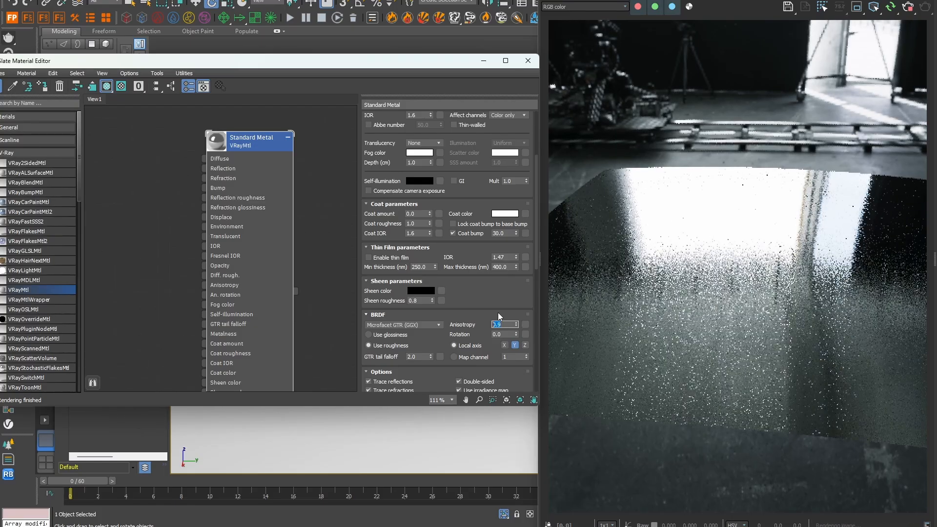
{"action": "type", "text": "0"}
{"action": "type", "text": ".9"}
Set the Standard Metal material's anisotropy rotation to 260, trying lower angles first.
{"action": "left_click_drag", "start_coordinate": [506, 334], "coordinate": [483, 330]}
{"action": "type", "text": "90"}
{"action": "key", "text": "Return"}
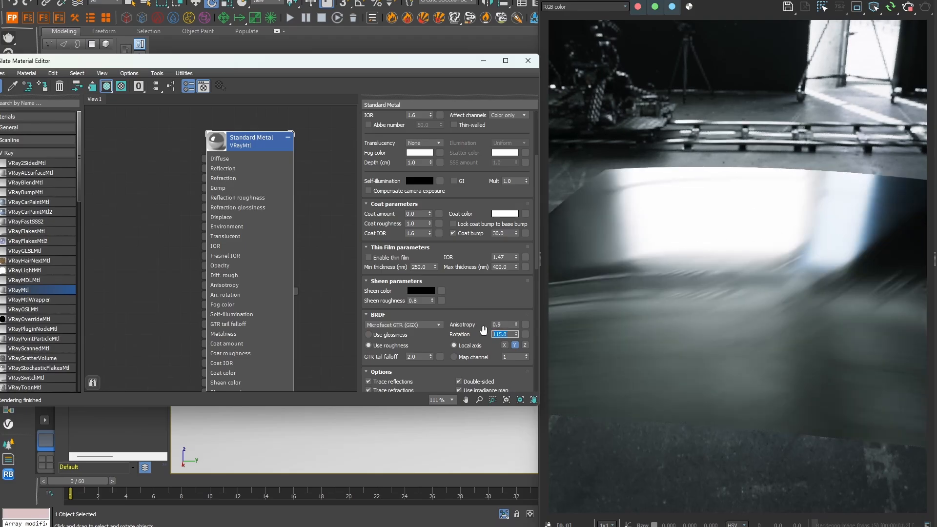
{"action": "type", "text": "260"}
{"action": "key", "text": "Return"}
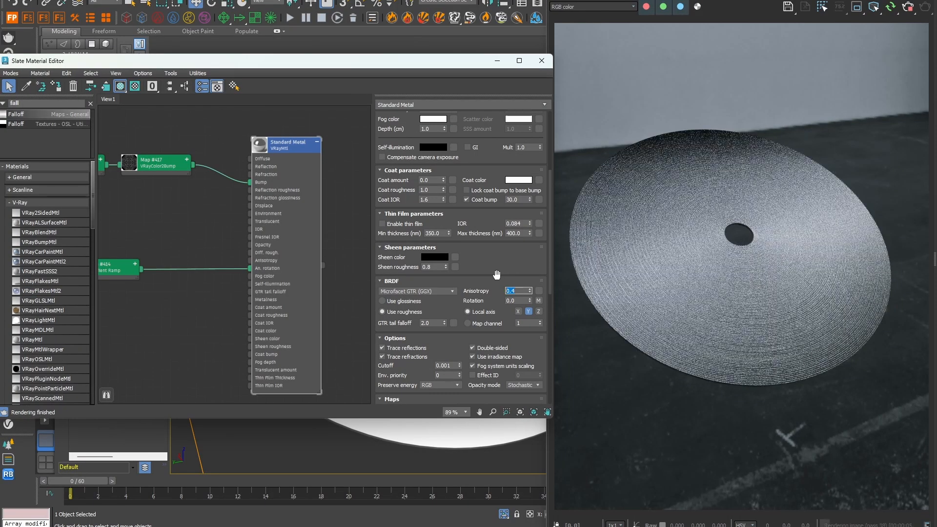
Raise the brushed disc material's anisotropy to 0.8, trying 0.6 first.
{"action": "type", "text": "0.6"}
{"action": "key", "text": "Return"}
{"action": "type", "text": "0.8"}
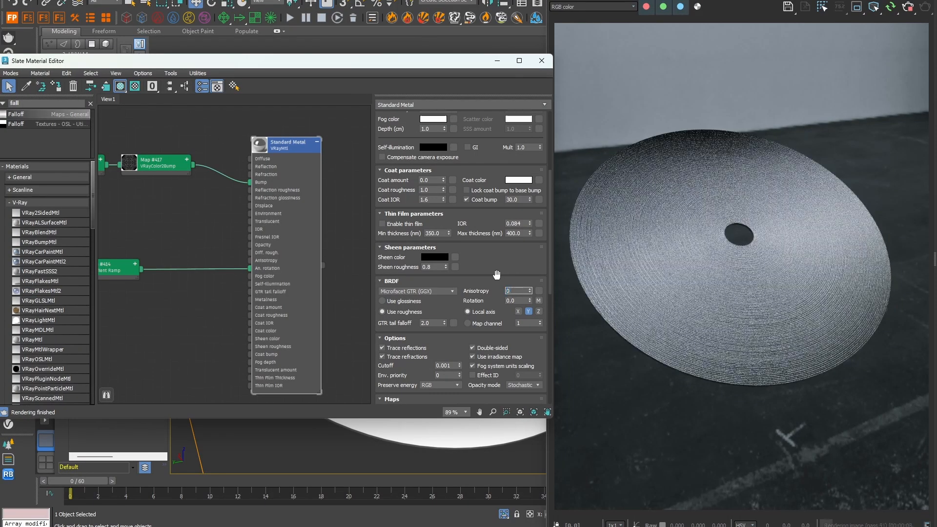
{"action": "key", "text": "Return"}
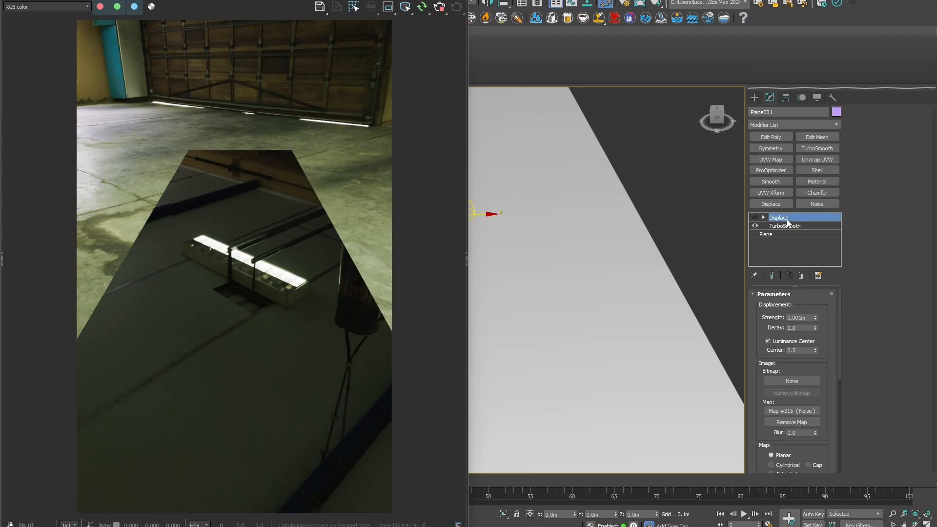
Enable the Displace modifier on Plane001 and increase its displacement strength.
{"action": "left_click", "coordinate": [755, 217]}
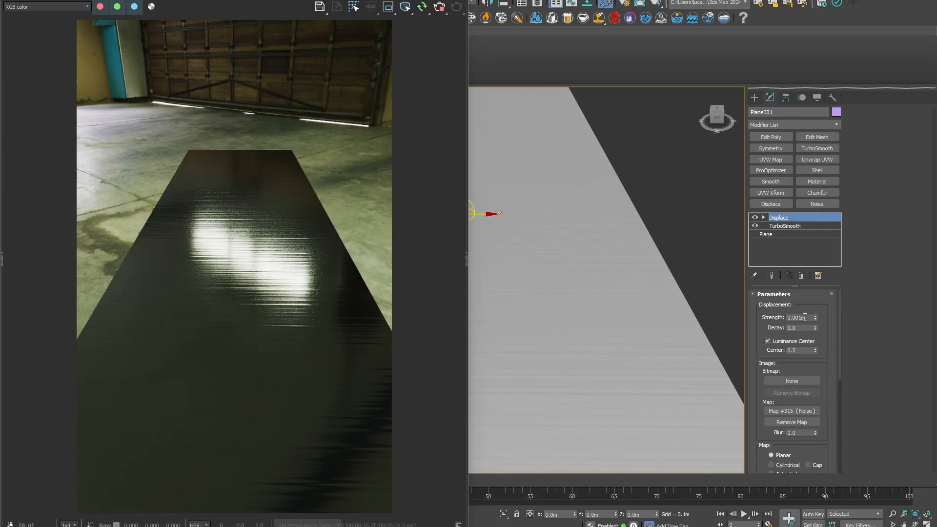
{"action": "left_click_drag", "start_coordinate": [799, 317], "coordinate": [826, 316]}
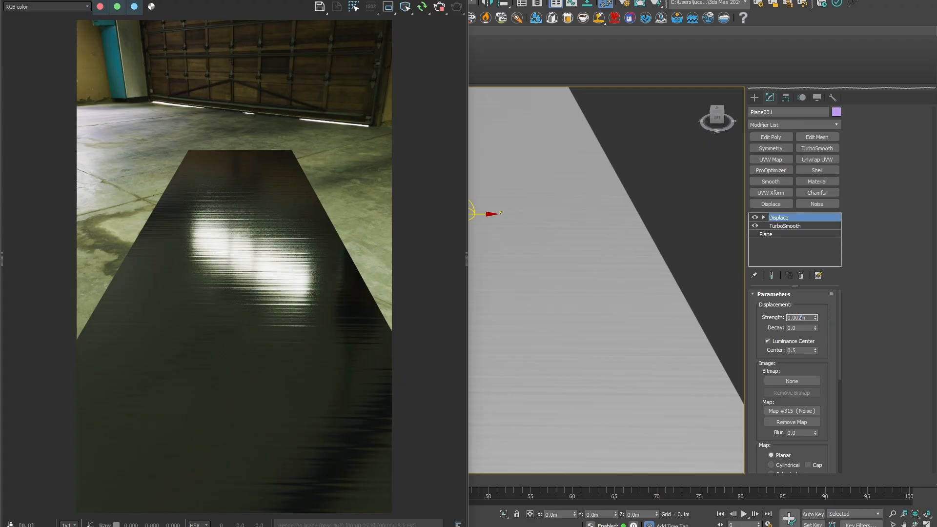
{"action": "type", "text": "4"}
{"action": "key", "text": "Return"}
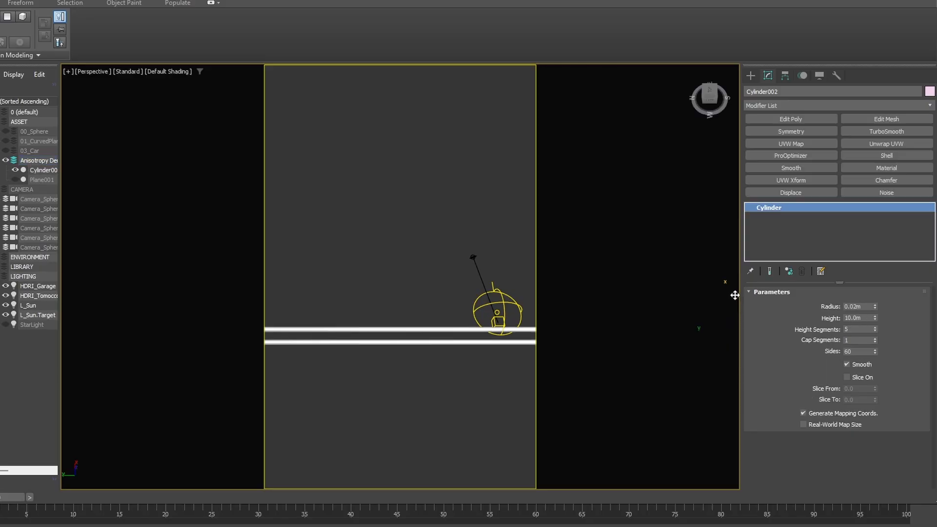
Clone the thin cylinder as 150 closely spaced instances and render the resulting array for inspection from an angle.
{"action": "left_click_drag", "start_coordinate": [734, 304], "coordinate": [735, 301], "text": "shift"}
{"action": "left_click", "coordinate": [424, 295]}
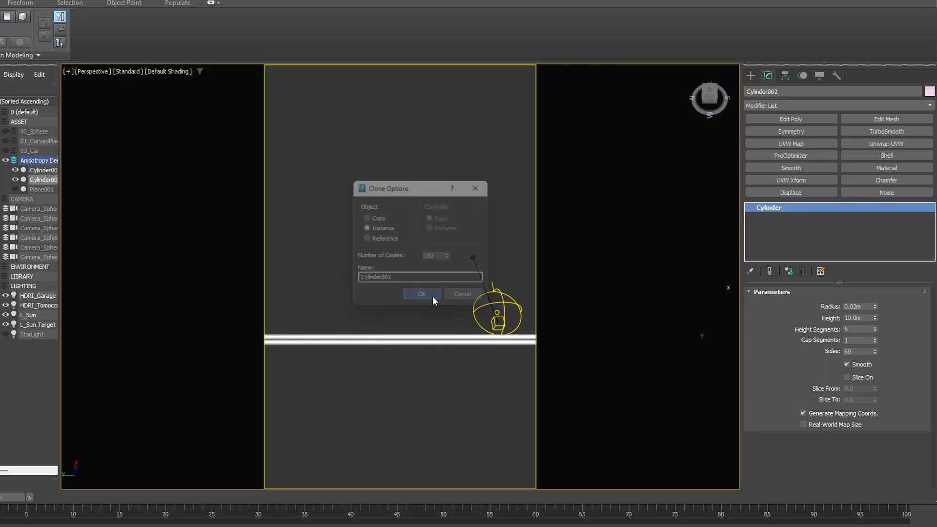
{"action": "key", "text": "shift+q"}
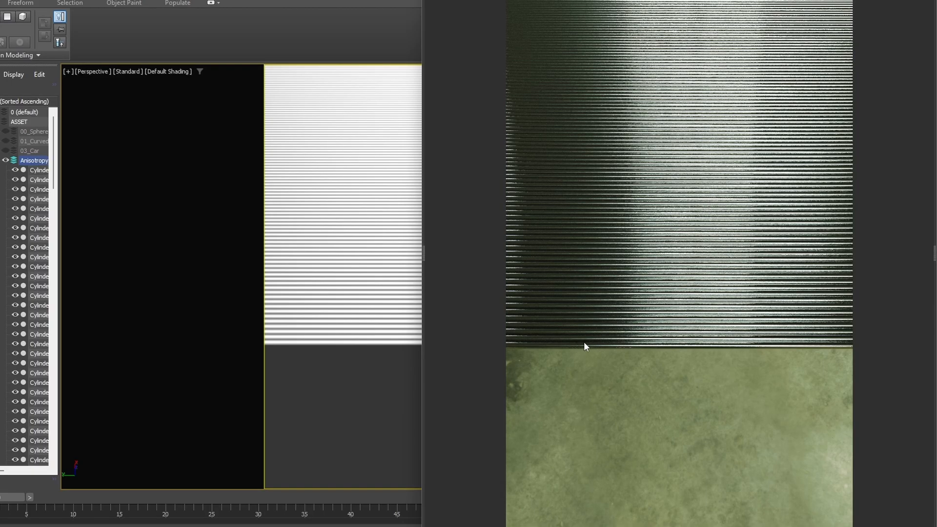
{"action": "scroll", "coordinate": [404, 285], "scroll_direction": "down", "scroll_amount": 4}
{"action": "middle_click_drag", "start_coordinate": [403, 285], "coordinate": [375, 217], "text": "alt"}
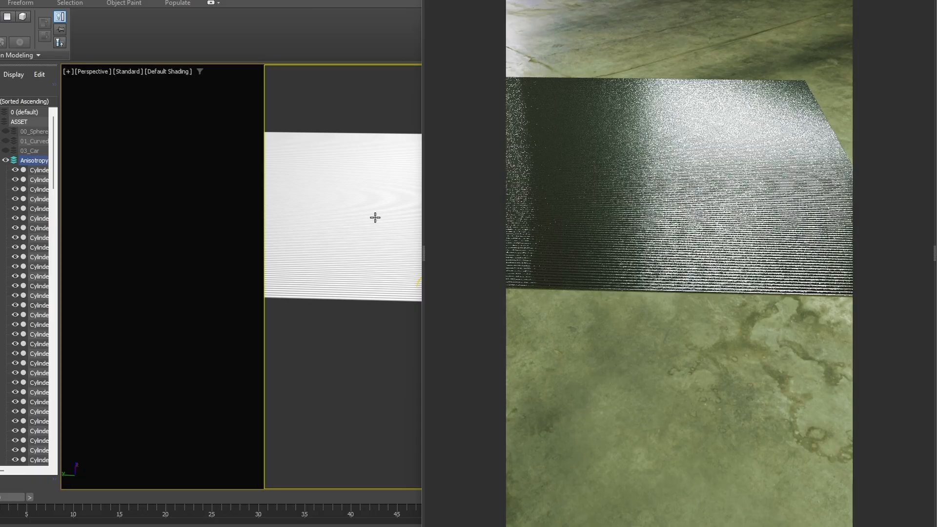
{"action": "scroll", "coordinate": [386, 234], "scroll_direction": "up", "scroll_amount": 5}
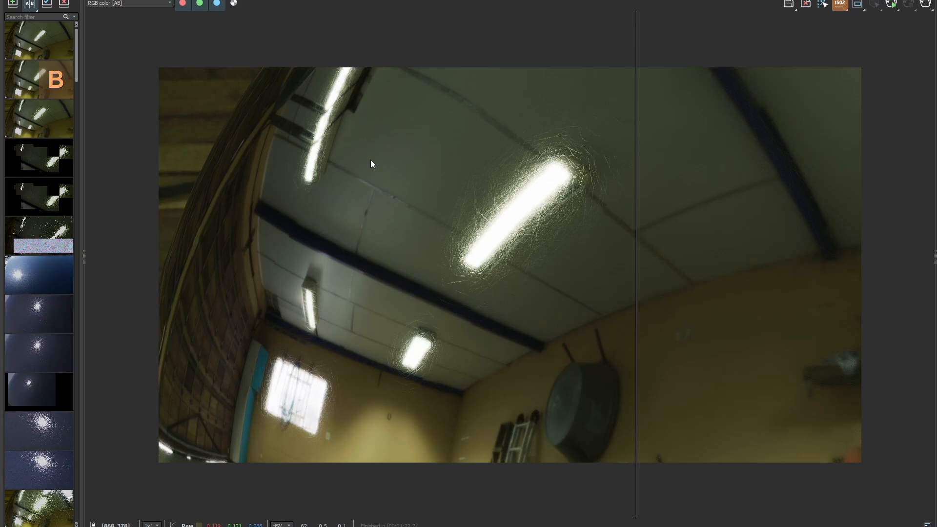
Compare the anisotropy and bump scratch renders with the A/B wipe, examining the scratches around the light reflections up close.
{"action": "left_click_drag", "start_coordinate": [637, 229], "coordinate": [740, 213]}
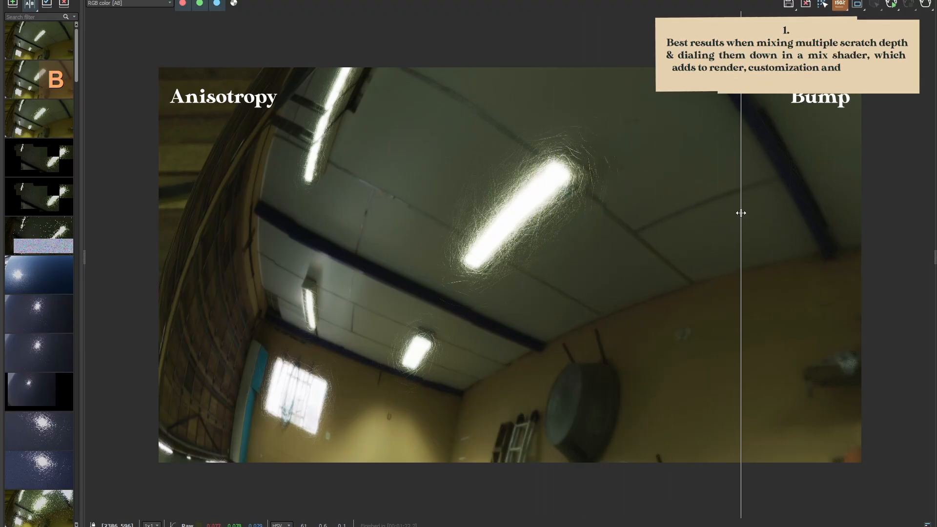
{"action": "left_click_drag", "start_coordinate": [741, 212], "coordinate": [738, 215]}
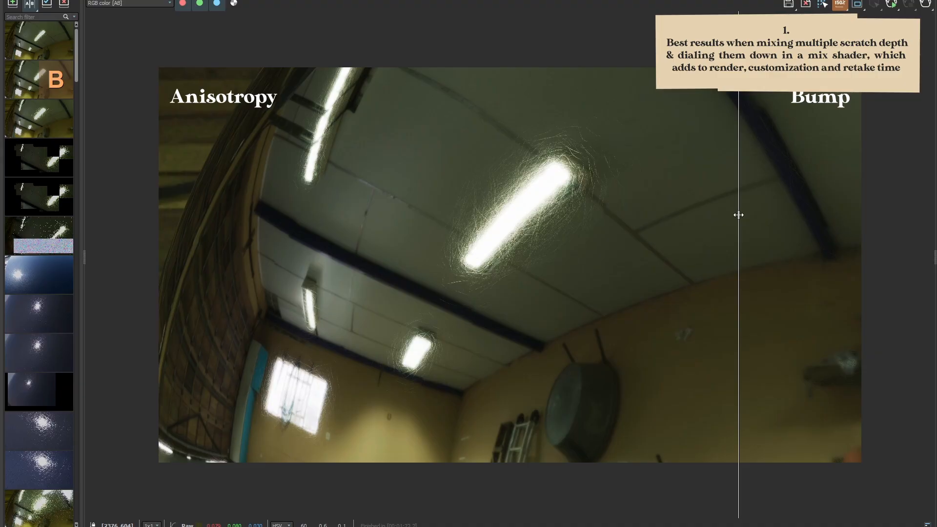
{"action": "left_click_drag", "start_coordinate": [738, 214], "coordinate": [667, 272]}
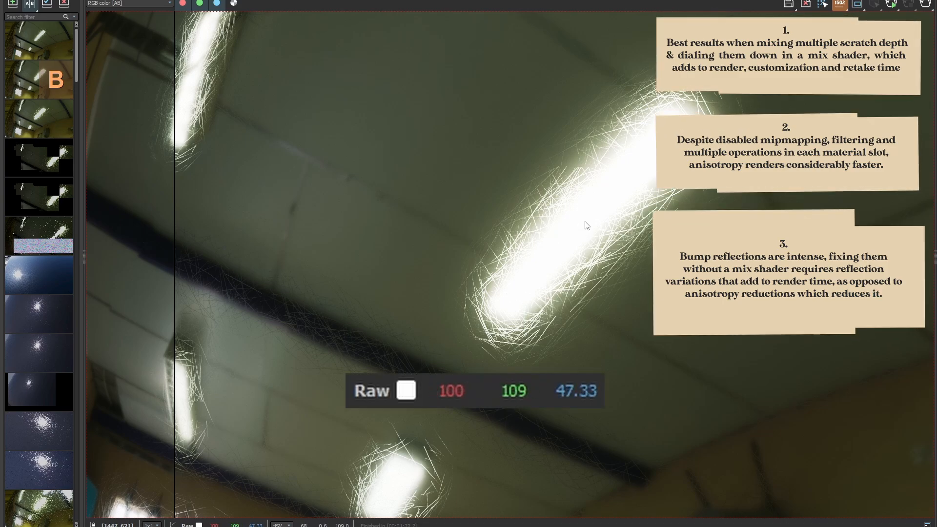
{"action": "scroll", "coordinate": [588, 226], "scroll_direction": "up", "scroll_amount": 3}
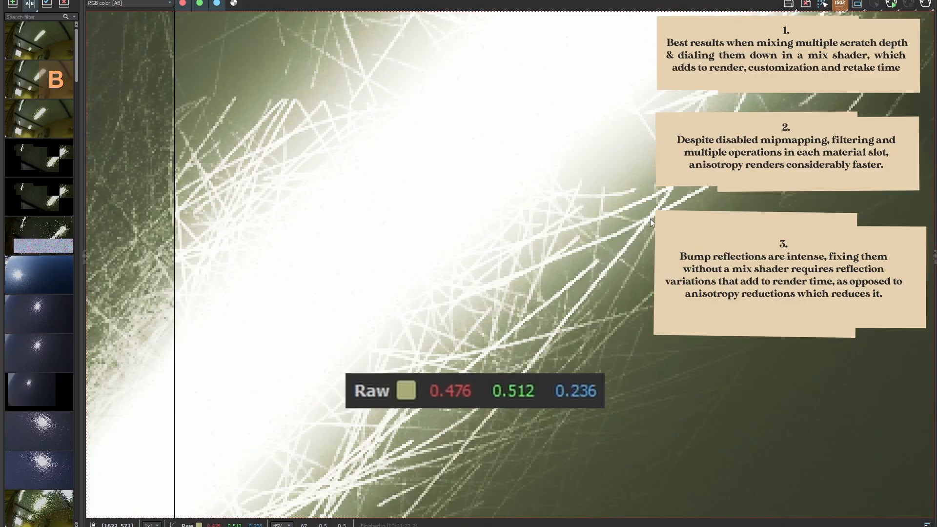
{"action": "scroll", "coordinate": [650, 218], "scroll_direction": "down", "scroll_amount": 1}
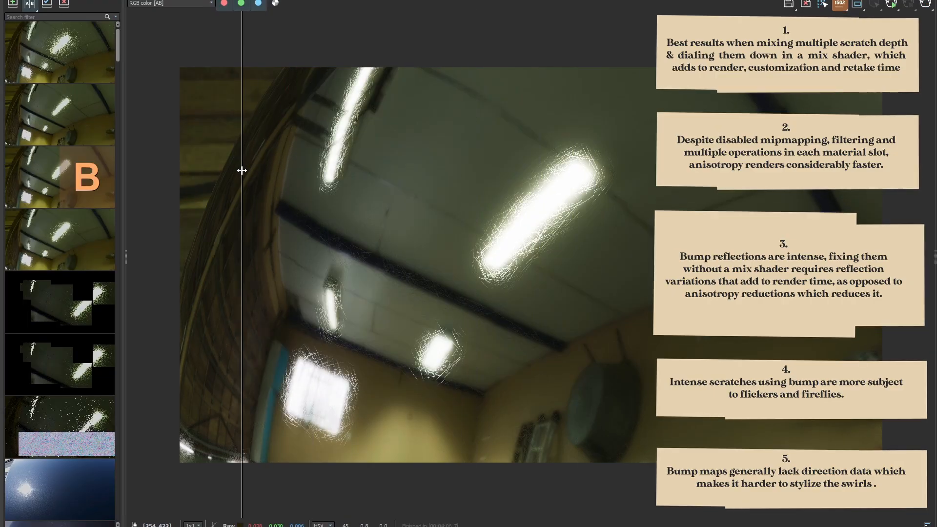
Sweep the A/B wipe across the whole frame to compare the two scratch renders.
{"action": "left_click_drag", "start_coordinate": [241, 167], "coordinate": [852, 218]}
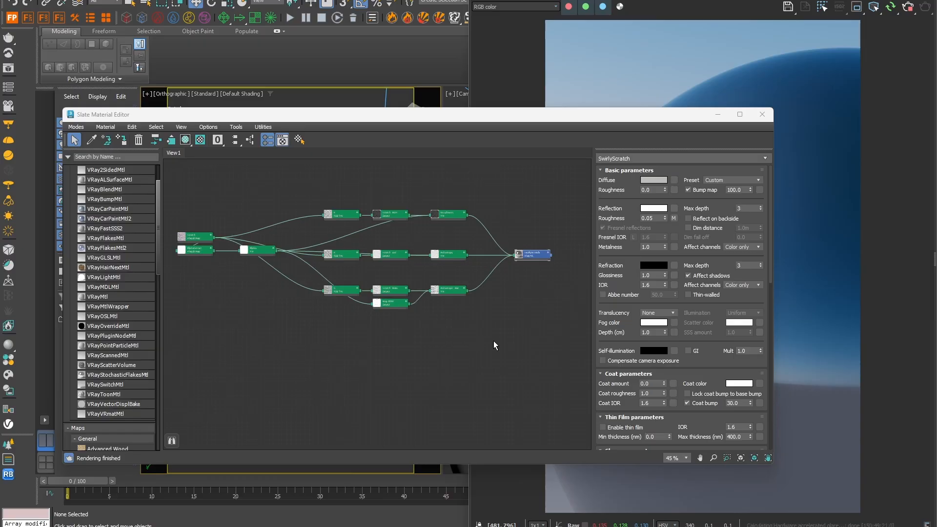
Examine the SwirlyScratch material graph, from the Scratch bitmap through the roughness, anisotropy and rotation mixes to the VRayMtl.
{"action": "scroll", "coordinate": [315, 238], "scroll_direction": "up", "scroll_amount": 3}
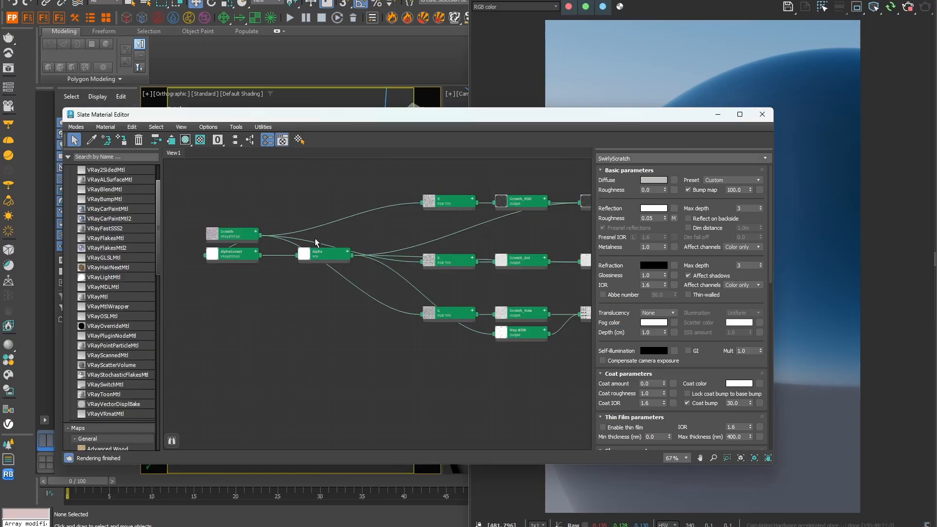
{"action": "scroll", "coordinate": [236, 221], "scroll_direction": "up", "scroll_amount": 3}
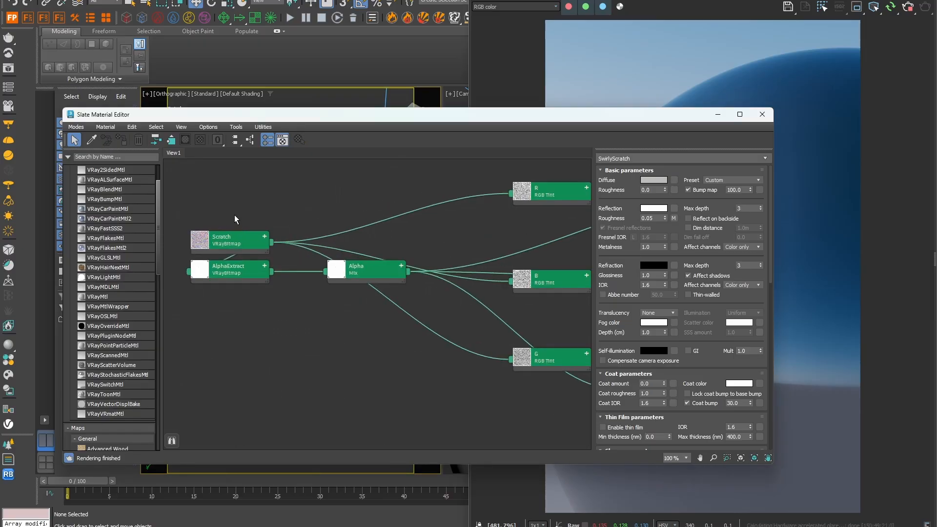
{"action": "left_click_drag", "start_coordinate": [182, 216], "coordinate": [281, 259]}
{"action": "left_click_drag", "start_coordinate": [281, 259], "coordinate": [280, 258]}
{"action": "double_click", "coordinate": [228, 241]}
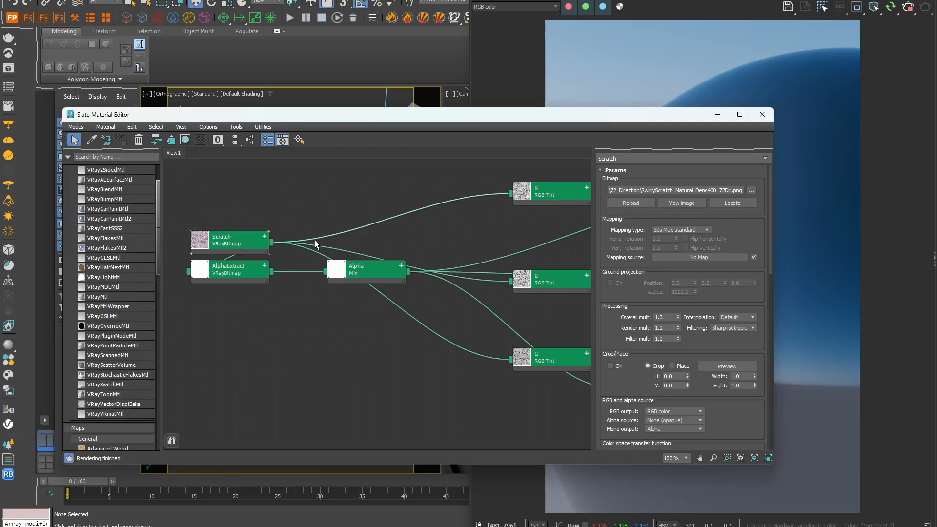
{"action": "middle_click_drag", "start_coordinate": [571, 256], "coordinate": [341, 253]}
{"action": "left_click_drag", "start_coordinate": [335, 326], "coordinate": [349, 386]}
{"action": "middle_click_drag", "start_coordinate": [459, 182], "coordinate": [362, 204]}
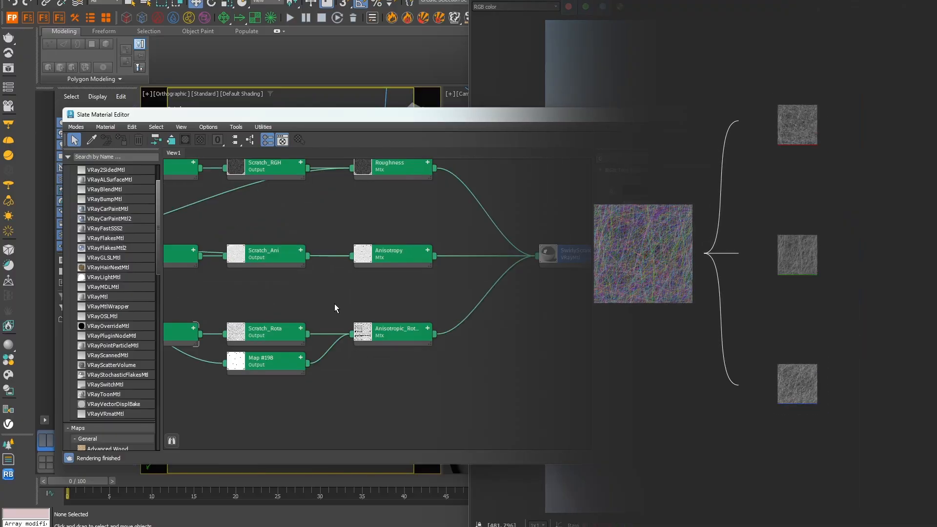
{"action": "middle_click_drag", "start_coordinate": [475, 298], "coordinate": [360, 294]}
{"action": "left_click", "coordinate": [467, 263]}
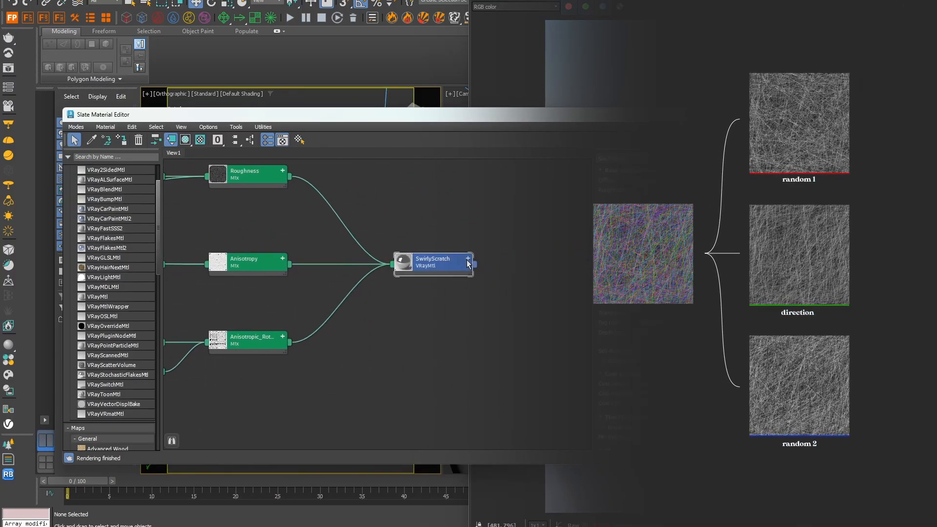
{"action": "left_click", "coordinate": [467, 259]}
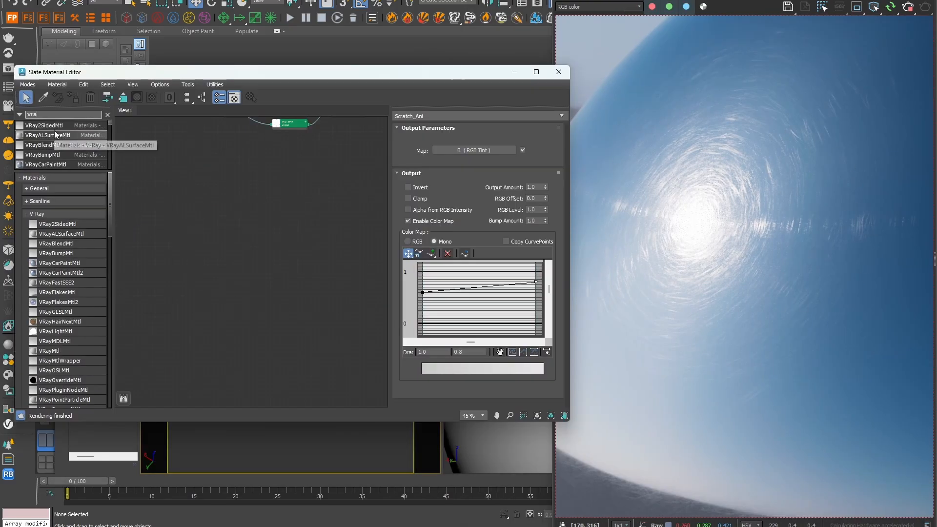
Add a new VRayMtl to the material graph and assign it to the selected object.
{"action": "type", "text": "ym"}
{"action": "left_click_drag", "start_coordinate": [53, 136], "coordinate": [309, 204]}
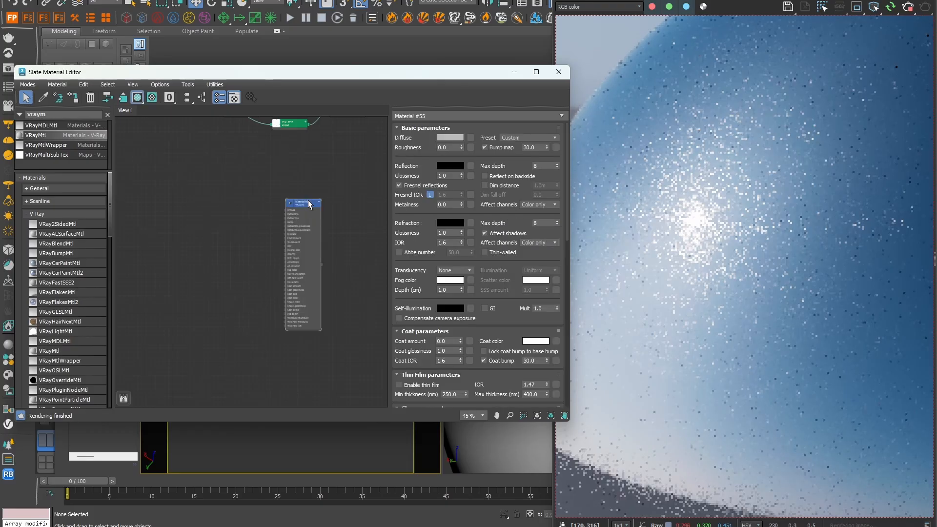
{"action": "right_click", "coordinate": [308, 204]}
{"action": "left_click", "coordinate": [322, 209]}
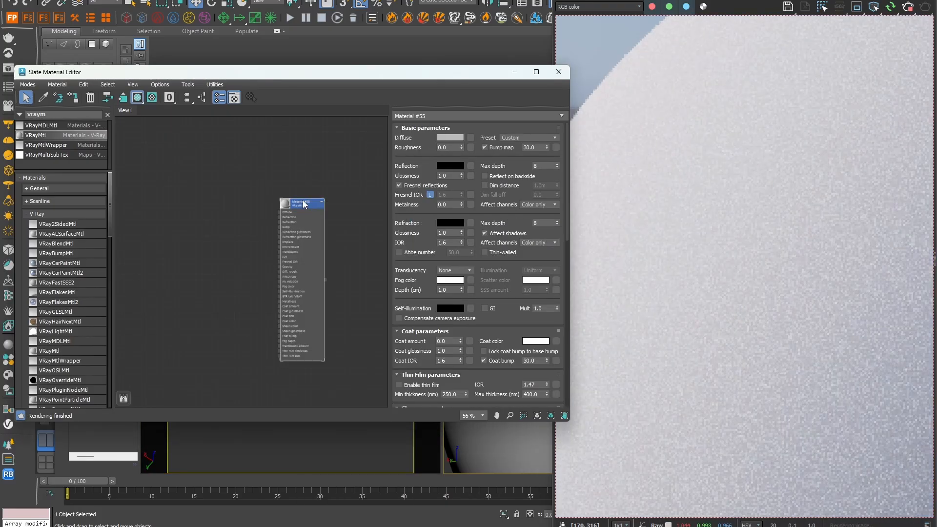
Name the new material SwirlyScratch_02, and make it metallic with white reflection and metalness 1.0.
{"action": "left_click", "coordinate": [443, 119]}
{"action": "type", "text": "SwirlySc"}
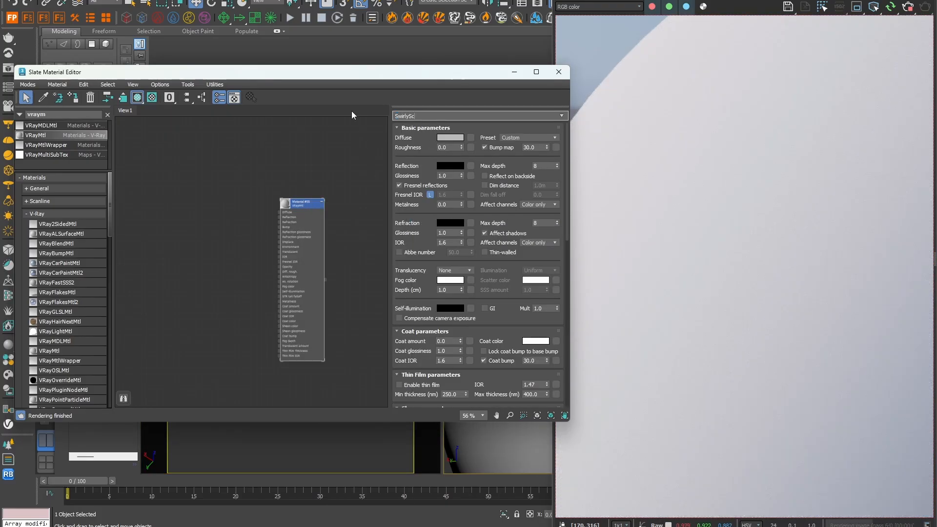
{"action": "type", "text": "ratch_02"}
{"action": "left_click_drag", "start_coordinate": [448, 205], "coordinate": [409, 190]}
{"action": "type", "text": "1"}
{"action": "key", "text": "Return"}
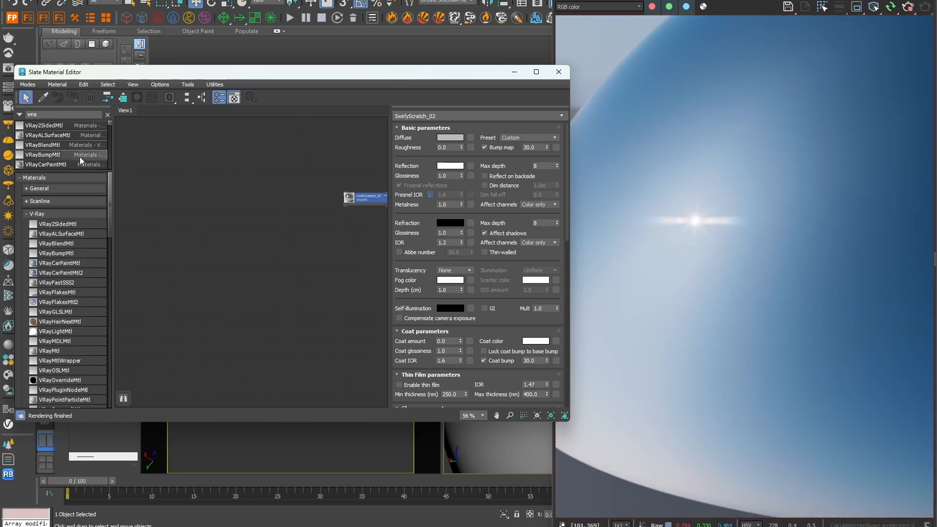
Add a VRayBitmap that loads SwirlyScratch_Natural_Dens400_72Dir.png from the Natural maps' 72_Direction folder, and expand its preview.
{"action": "type", "text": "yb"}
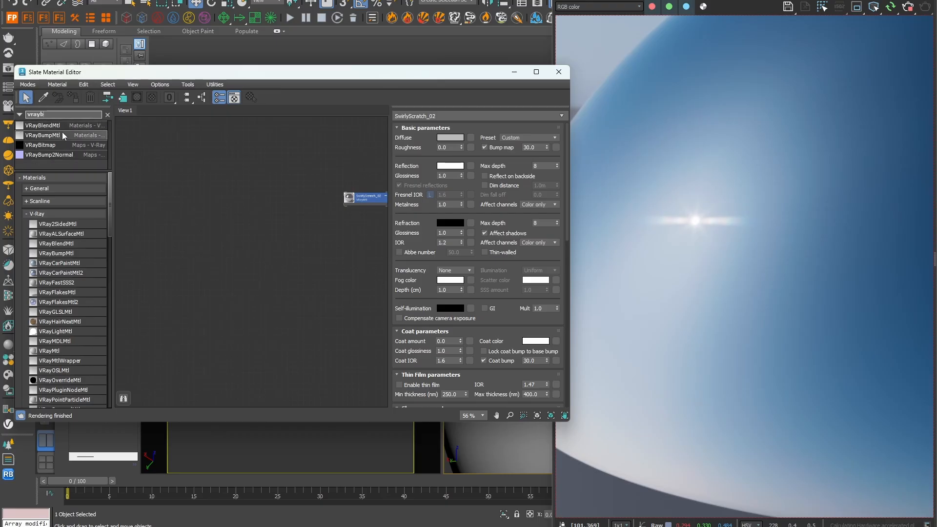
{"action": "double_click", "coordinate": [86, 145]}
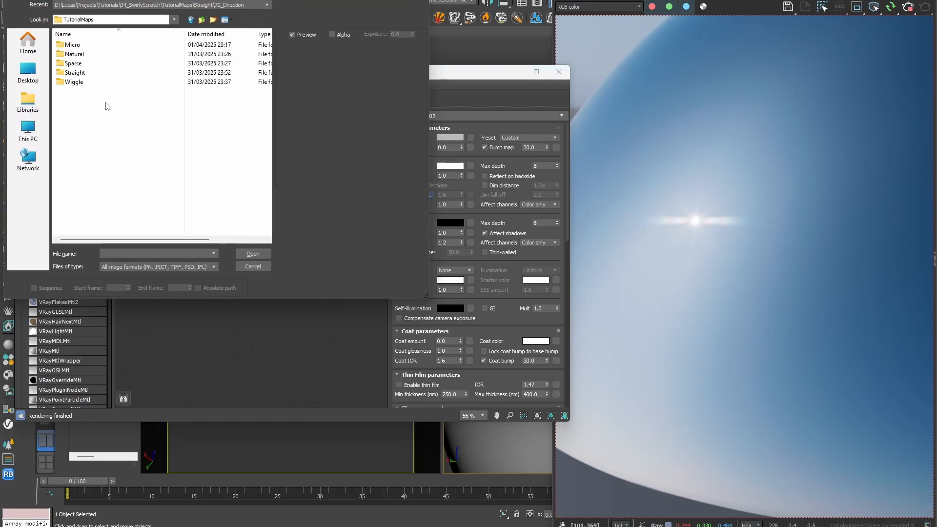
{"action": "double_click", "coordinate": [97, 55]}
{"action": "double_click", "coordinate": [101, 73]}
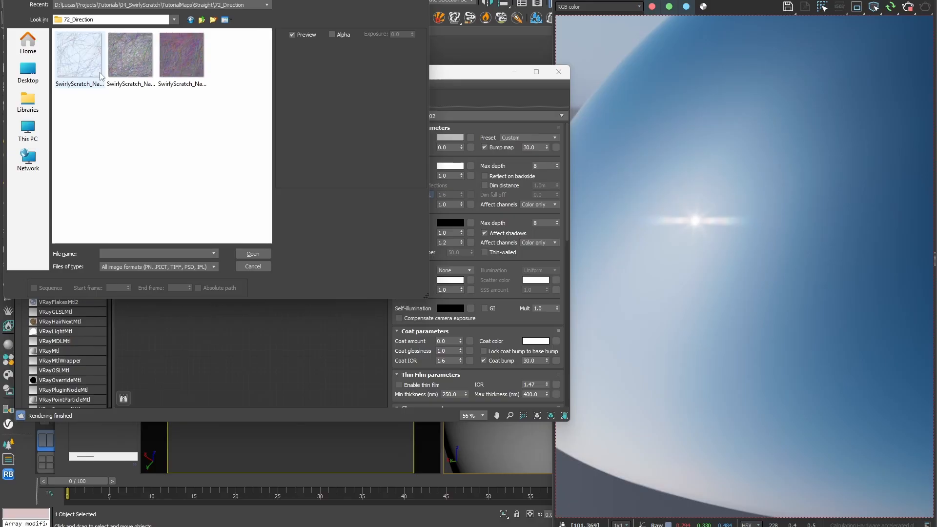
{"action": "double_click", "coordinate": [181, 61]}
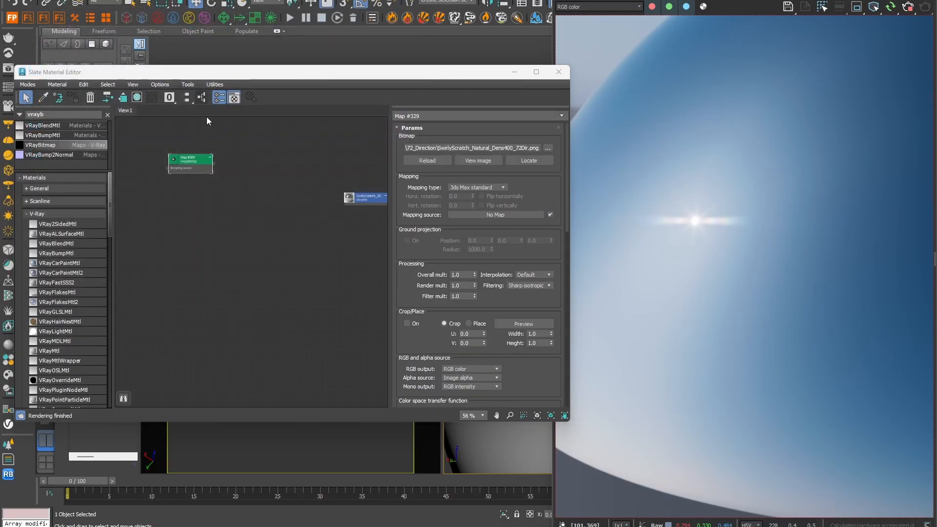
{"action": "left_click_drag", "start_coordinate": [210, 160], "coordinate": [216, 176]}
Set the scratch bitmap's color space transfer function to Inverse gamma and its RGB primaries to Raw.
{"action": "scroll", "coordinate": [428, 182], "scroll_direction": "down", "scroll_amount": 5}
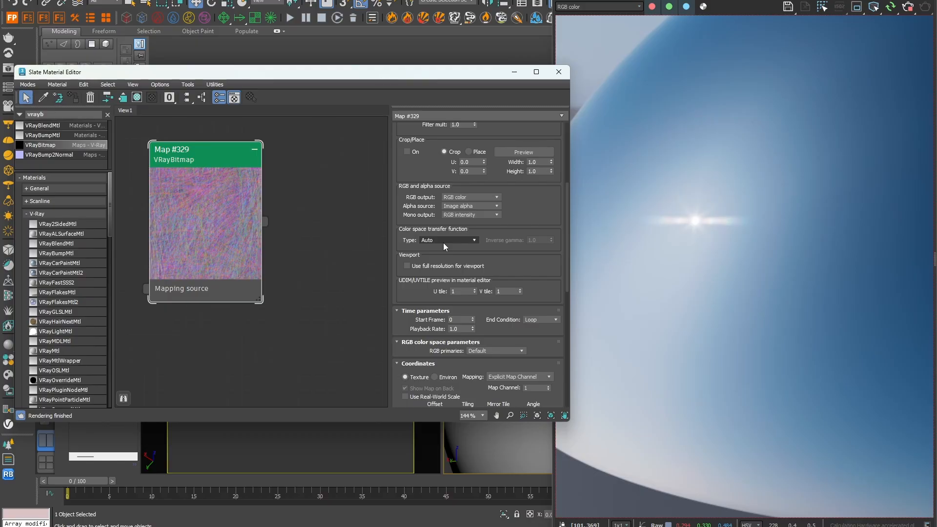
{"action": "left_click", "coordinate": [443, 242]}
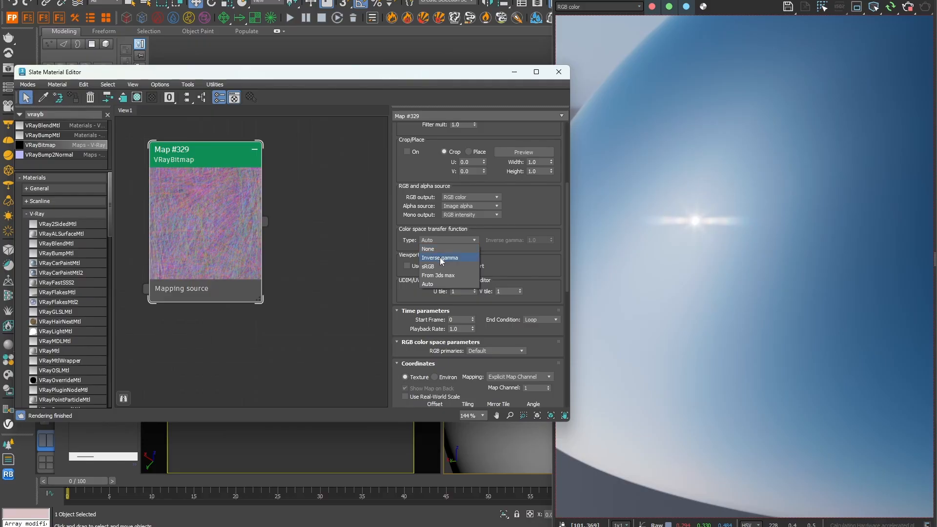
{"action": "left_click", "coordinate": [440, 257]}
{"action": "left_click", "coordinate": [495, 351]}
{"action": "left_click_drag", "start_coordinate": [486, 322], "coordinate": [476, 294]}
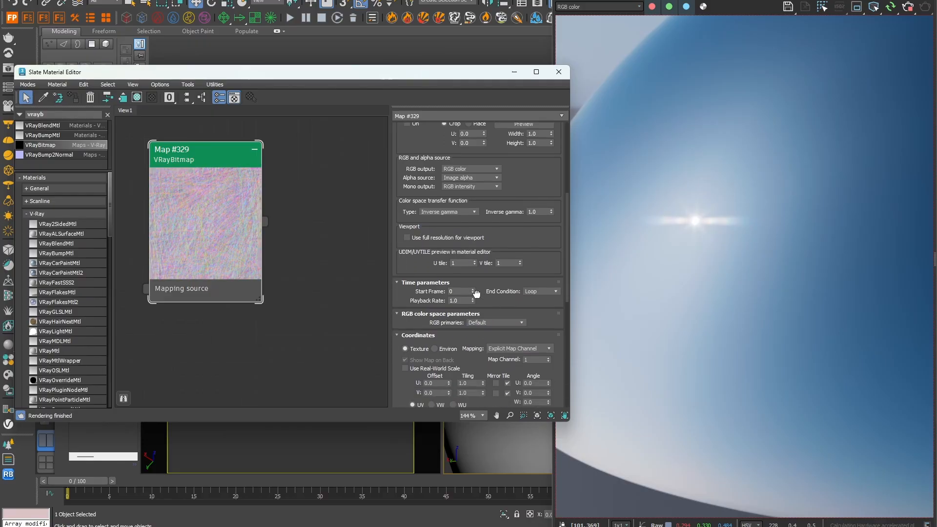
{"action": "left_click", "coordinate": [487, 323]}
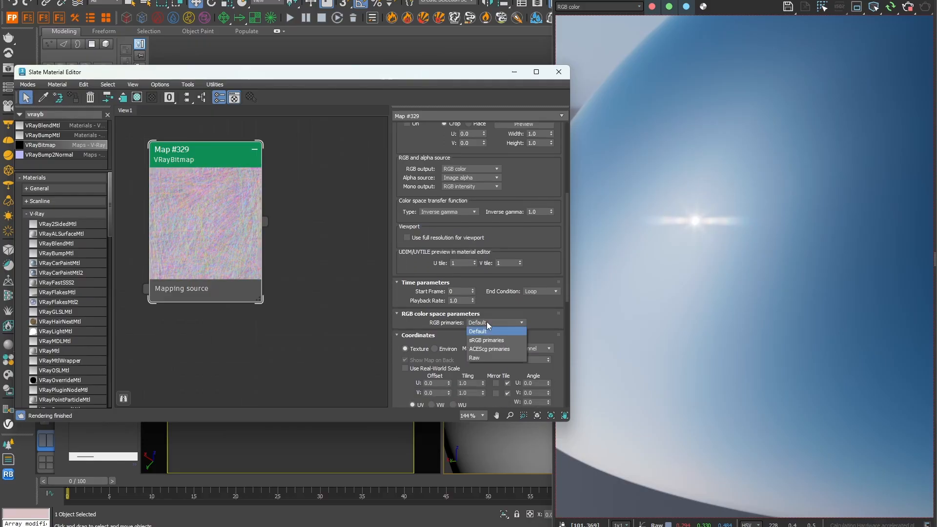
{"action": "left_click", "coordinate": [481, 358]}
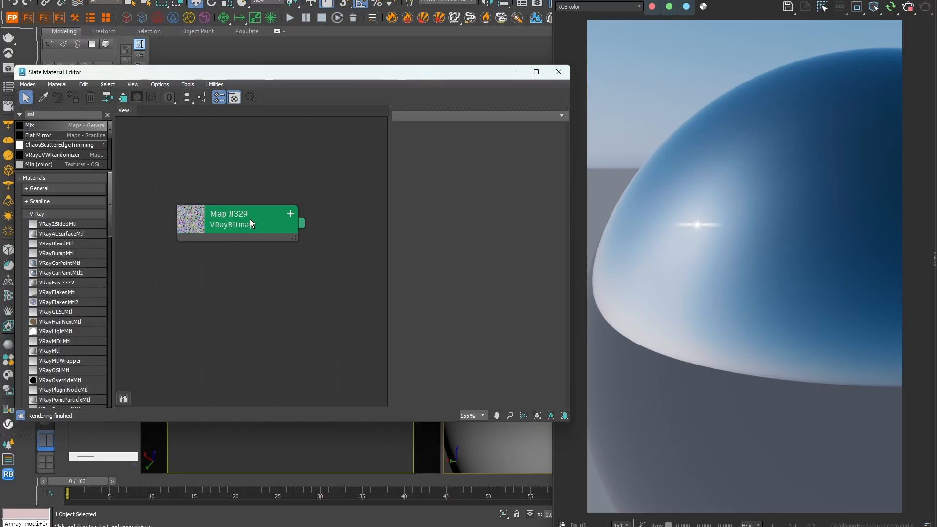
Duplicate the scratch bitmap and set the copy's RGB output to Alpha as gray, alpha source to Intensity and mono output to Alpha.
{"action": "left_click_drag", "start_coordinate": [250, 222], "coordinate": [249, 267], "text": "shift"}
{"action": "double_click", "coordinate": [249, 267]}
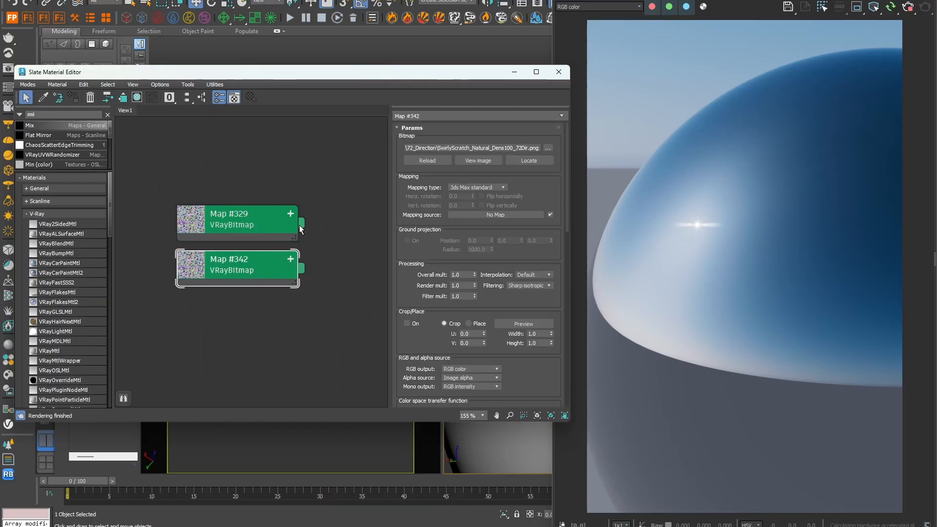
{"action": "scroll", "coordinate": [432, 359], "scroll_direction": "down", "scroll_amount": 5}
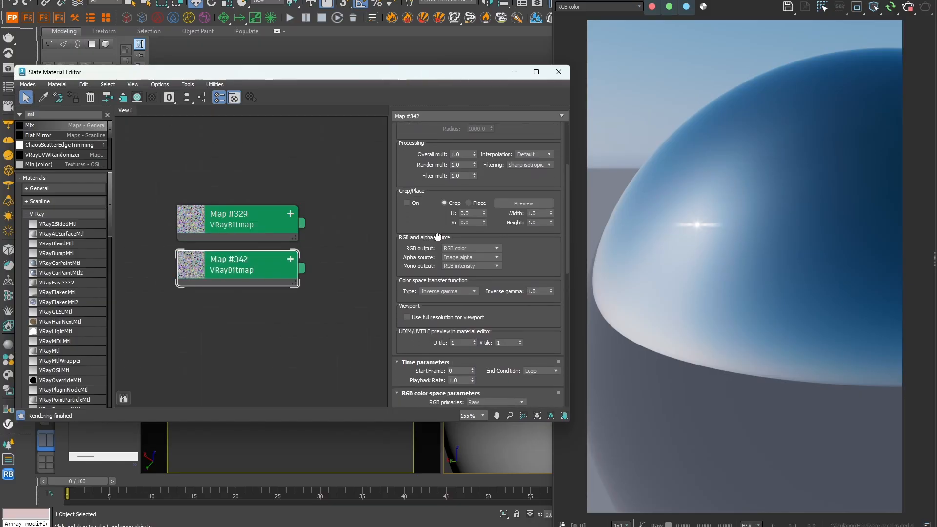
{"action": "left_click", "coordinate": [464, 246]}
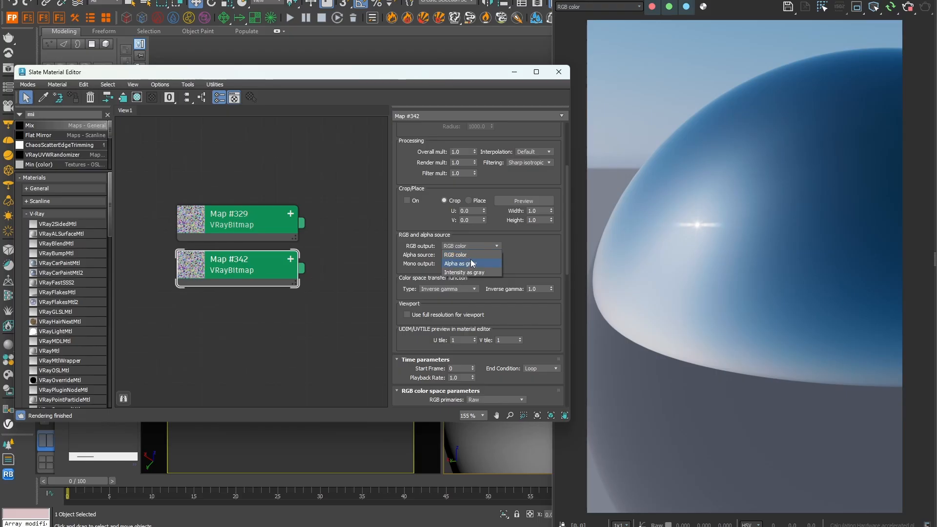
{"action": "left_click", "coordinate": [466, 254]}
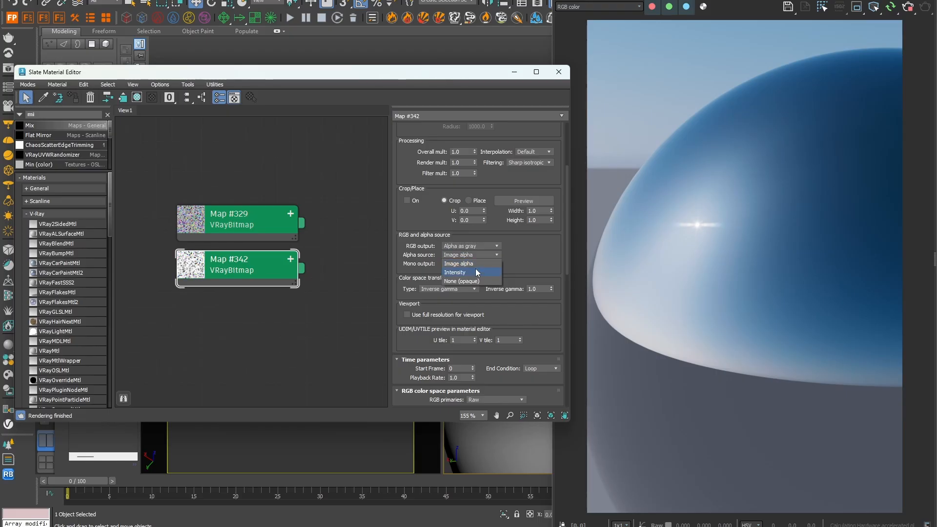
{"action": "left_click", "coordinate": [476, 272]}
{"action": "left_click", "coordinate": [478, 264]}
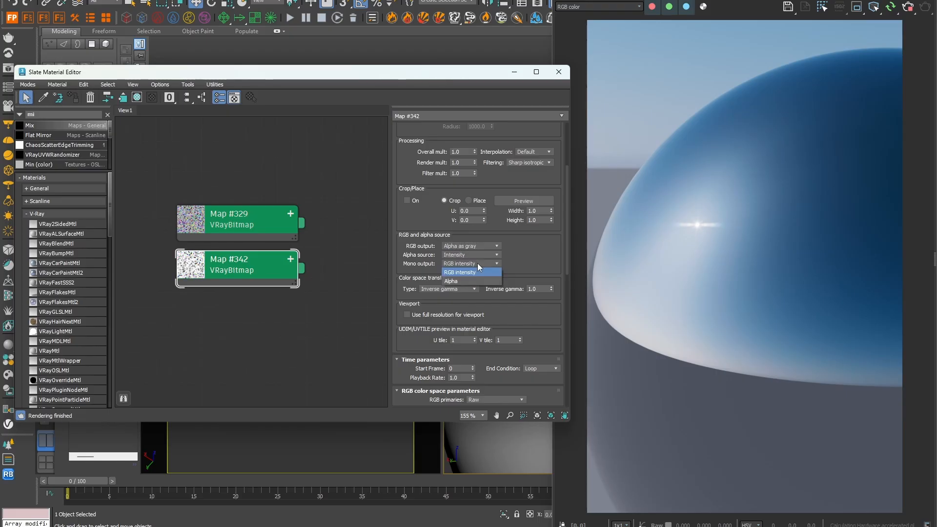
{"action": "left_click", "coordinate": [464, 280]}
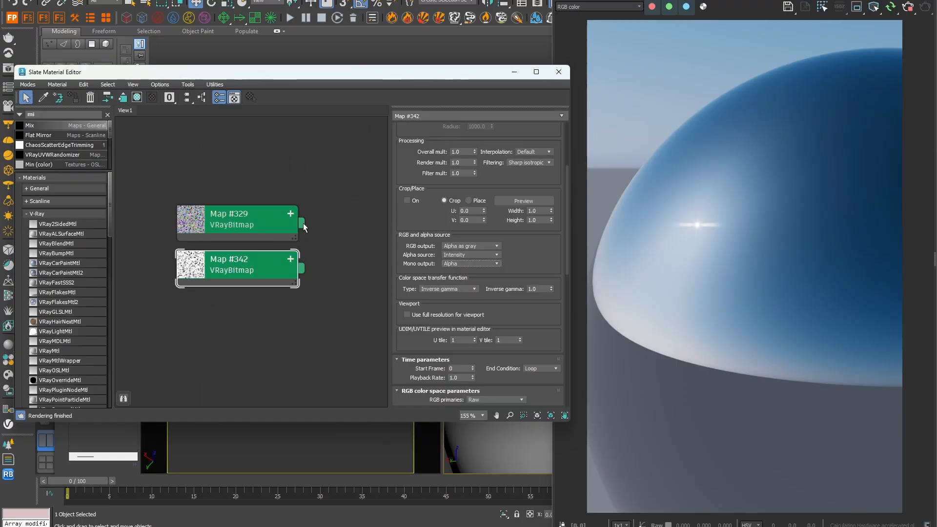
Connect the original scratch bitmap to the Mapping source input of its alpha copy.
{"action": "left_click_drag", "start_coordinate": [326, 217], "coordinate": [220, 264]}
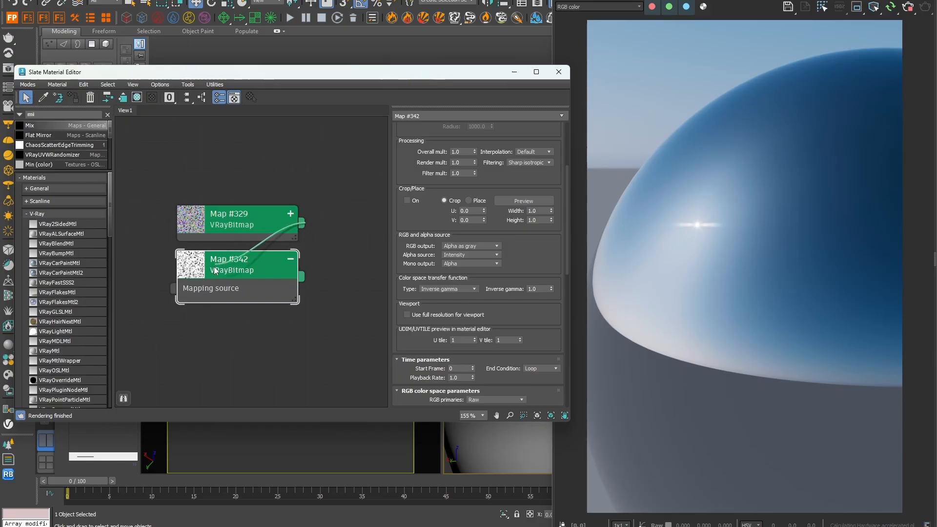
{"action": "left_click", "coordinate": [190, 289]}
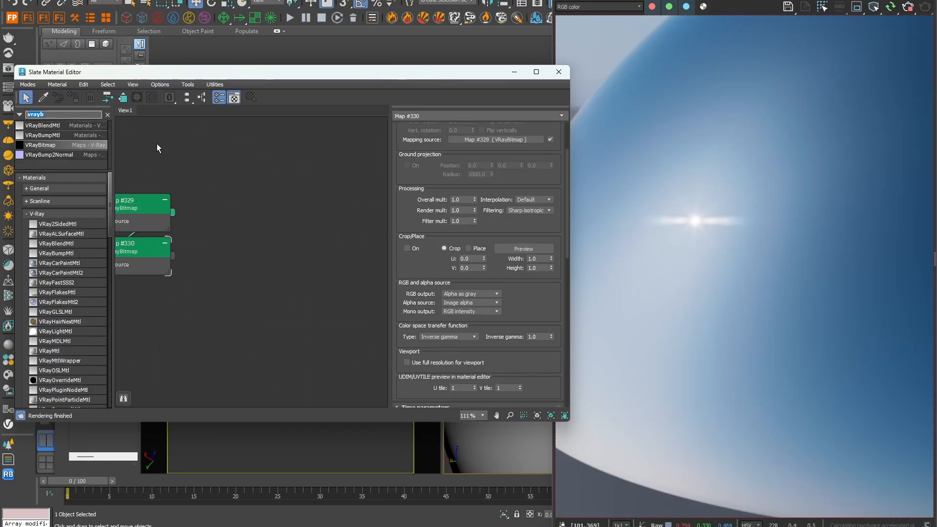
Add an RGB Tint map beside the bitmaps and feed the color scratch bitmap into it.
{"action": "type", "text": "rgb"}
{"action": "left_click_drag", "start_coordinate": [79, 134], "coordinate": [287, 196]}
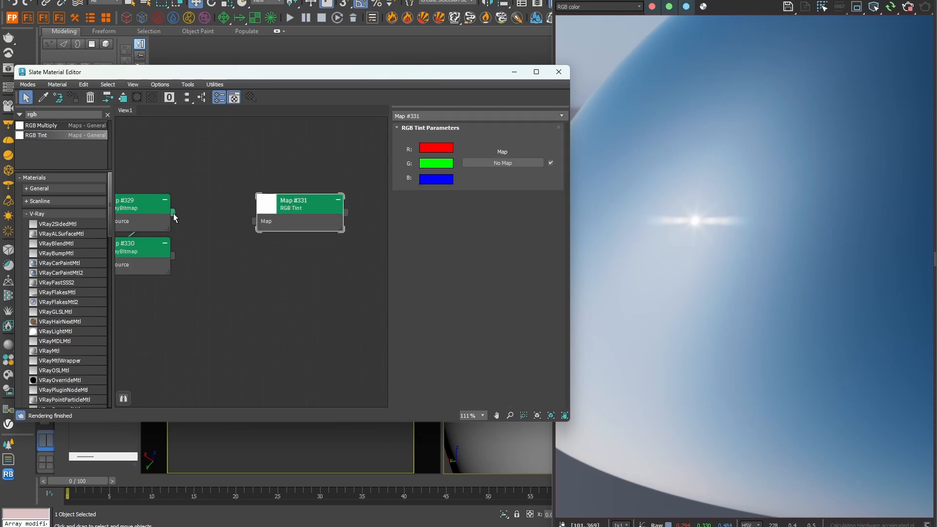
{"action": "left_click_drag", "start_coordinate": [173, 213], "coordinate": [254, 221]}
{"action": "left_click_drag", "start_coordinate": [312, 206], "coordinate": [312, 195]}
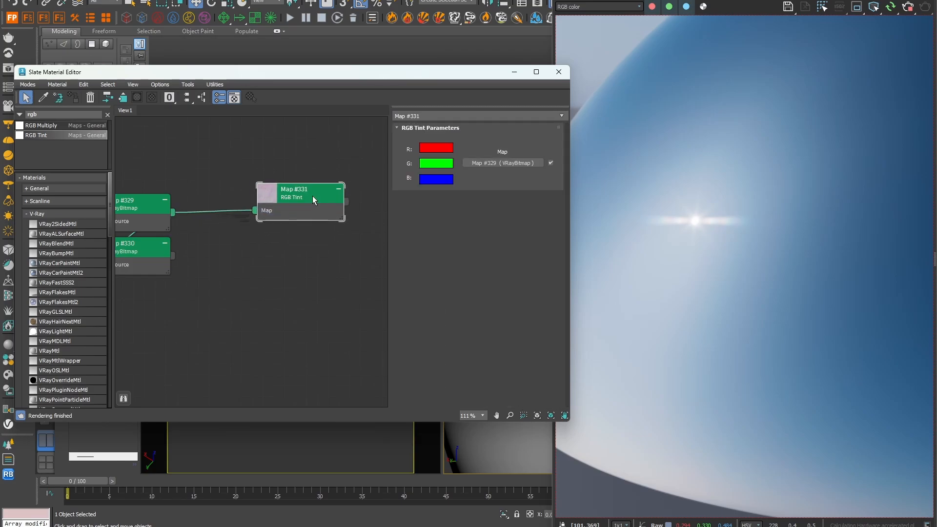
Isolate the red channel in the RGB Tint by setting R to white and G and B to black.
{"action": "left_click", "coordinate": [436, 148]}
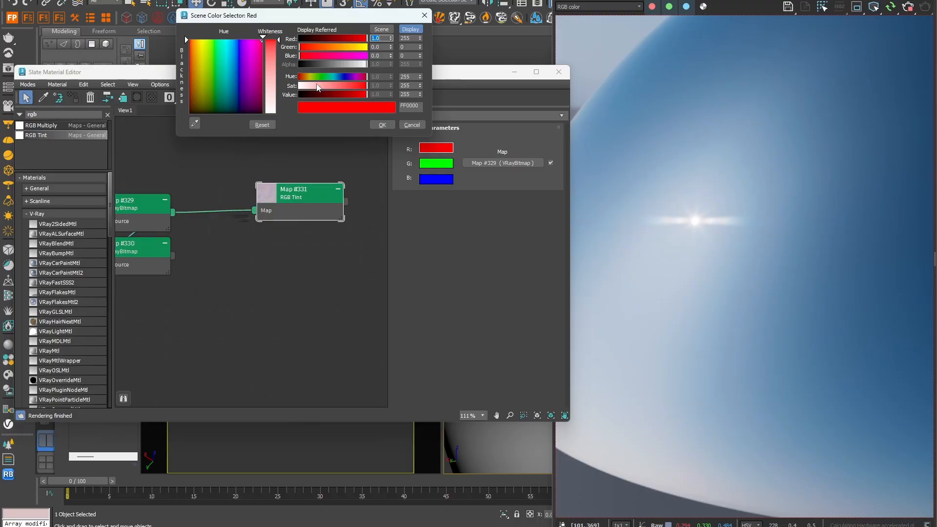
{"action": "left_click_drag", "start_coordinate": [271, 44], "coordinate": [292, 126]}
{"action": "left_click", "coordinate": [381, 126]}
{"action": "left_click", "coordinate": [441, 165]}
{"action": "left_click", "coordinate": [388, 145]}
{"action": "left_click", "coordinate": [424, 177]}
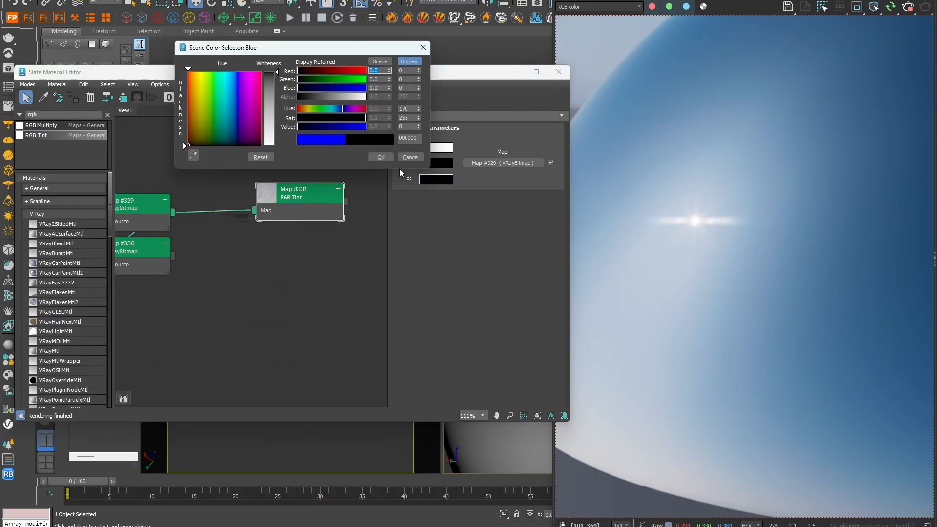
{"action": "left_click", "coordinate": [381, 156]}
Name the RGB Tint node R, collapse it, and duplicate it twice below as G and B.
{"action": "left_click_drag", "start_coordinate": [425, 116], "coordinate": [390, 116]}
{"action": "type", "text": "R"}
{"action": "left_click", "coordinate": [315, 156]}
{"action": "left_click", "coordinate": [338, 189]}
{"action": "left_click_drag", "start_coordinate": [307, 193], "coordinate": [306, 161]}
{"action": "mouse_move", "coordinate": [305, 162]}
{"action": "left_mouse_down", "text": "shift"}
{"action": "mouse_move", "coordinate": [299, 240]}
{"action": "mouse_move", "coordinate": [304, 204]}
{"action": "mouse_move", "coordinate": [299, 217]}
{"action": "left_mouse_up", "text": "shift"}
{"action": "left_click", "coordinate": [301, 195]}
{"action": "type", "text": "G"}
{"action": "left_click_drag", "start_coordinate": [421, 116], "coordinate": [390, 116]}
{"action": "left_click", "coordinate": [309, 224]}
{"action": "type", "text": "B"}
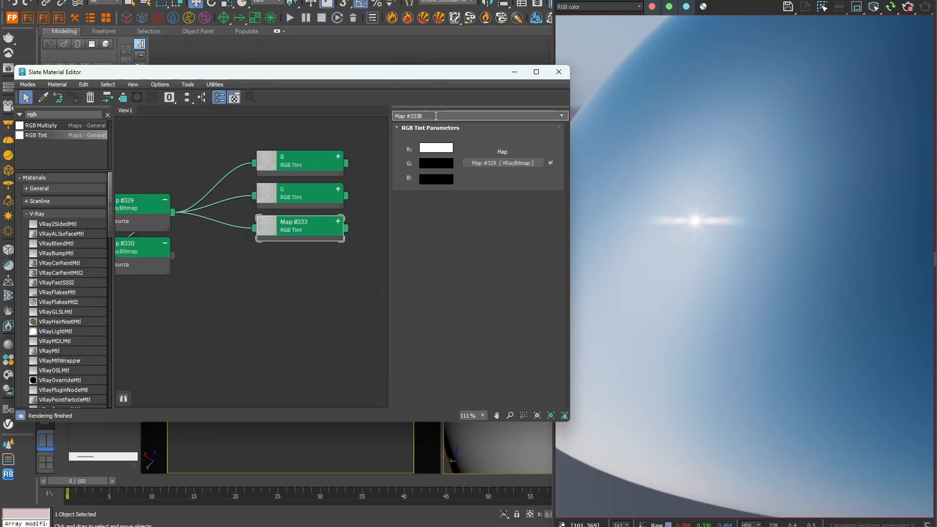
Isolate the green channel in the G tint by setting its green color to white and its red color to black.
{"action": "left_click", "coordinate": [302, 195]}
{"action": "left_click", "coordinate": [435, 163]}
{"action": "left_click_drag", "start_coordinate": [330, 111], "coordinate": [366, 111]}
{"action": "left_click", "coordinate": [383, 142]}
{"action": "left_click", "coordinate": [430, 148]}
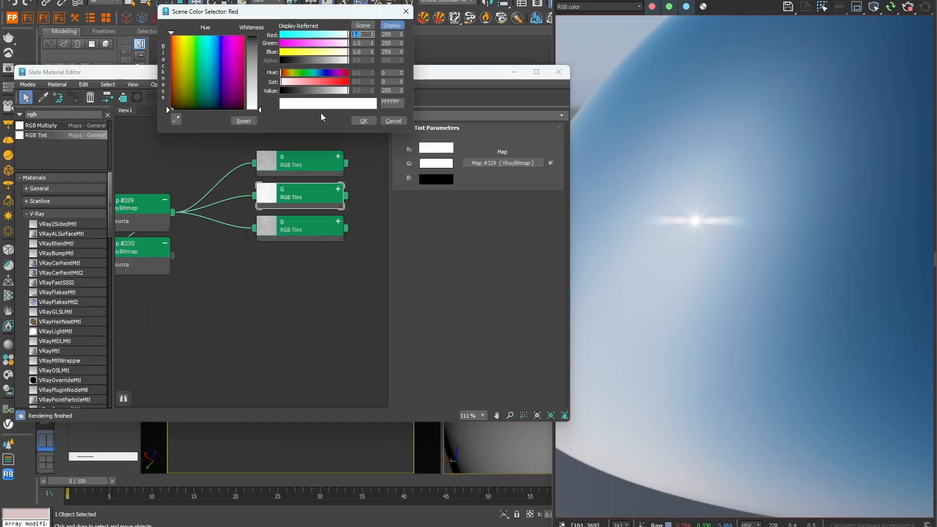
{"action": "left_click_drag", "start_coordinate": [317, 91], "coordinate": [260, 94]}
{"action": "left_click", "coordinate": [362, 121]}
Isolate the blue channel in the B tint by setting its blue color to white and its red color to black.
{"action": "left_click", "coordinate": [300, 227]}
{"action": "left_click", "coordinate": [435, 179]}
{"action": "left_click_drag", "start_coordinate": [300, 126], "coordinate": [388, 137]}
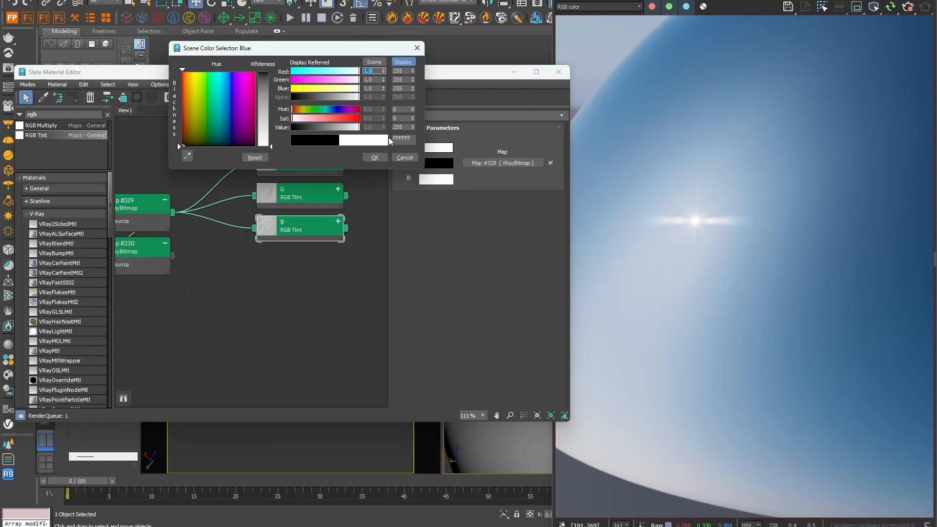
{"action": "left_click", "coordinate": [368, 157]}
{"action": "left_click", "coordinate": [436, 148]}
{"action": "left_click_drag", "start_coordinate": [312, 93], "coordinate": [267, 95]}
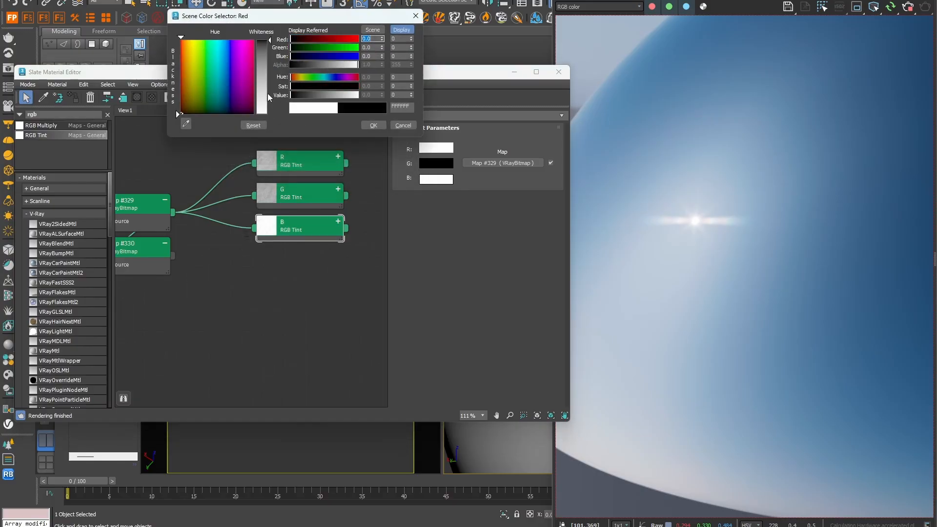
Connect the R tint to the Reflection glossiness input of the SwirlyScratch_02 material and open the material's parameters.
{"action": "left_click_drag", "start_coordinate": [206, 167], "coordinate": [355, 185]}
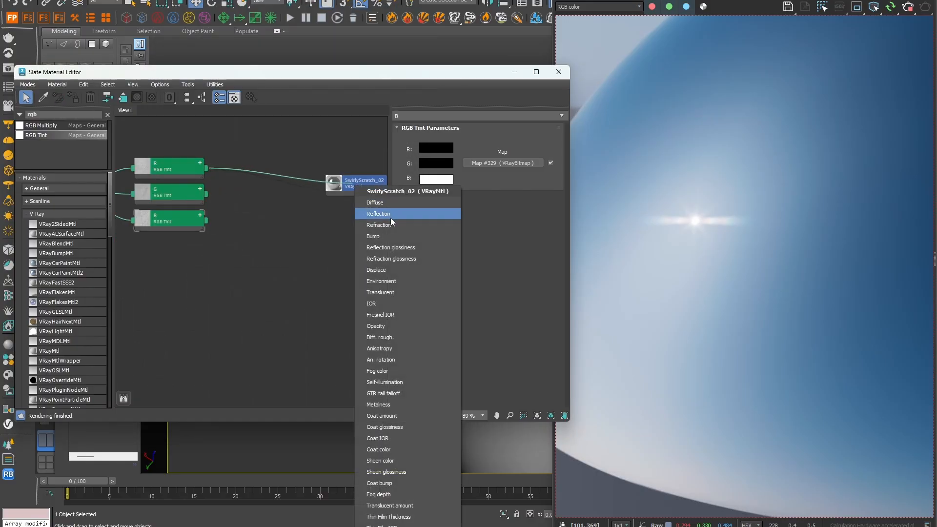
{"action": "left_click", "coordinate": [391, 247]}
{"action": "double_click", "coordinate": [363, 183]}
{"action": "middle_click_drag", "start_coordinate": [386, 188], "coordinate": [364, 192]}
Examine the color scratch bitmap on the object with debug shading, isolating its red and blue channels in the render.
{"action": "middle_click_drag", "start_coordinate": [175, 210], "coordinate": [336, 218]}
{"action": "double_click", "coordinate": [302, 180]}
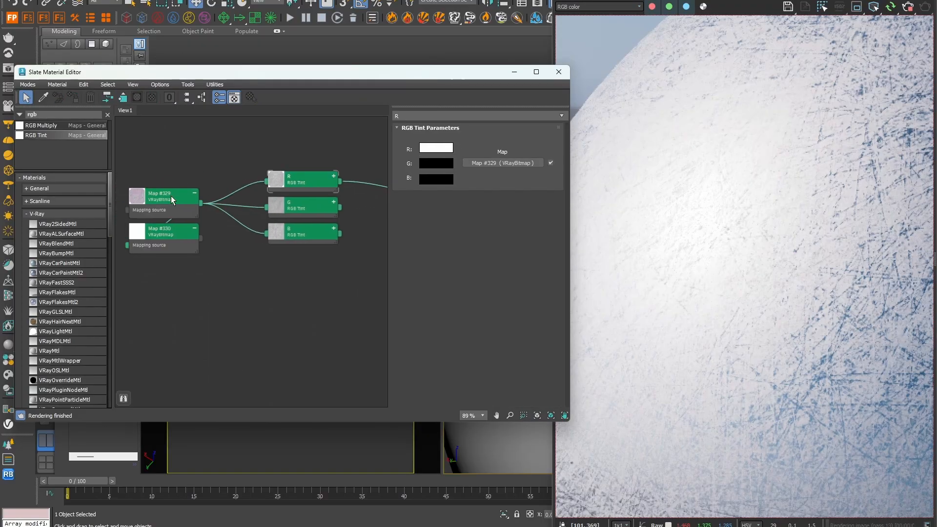
{"action": "double_click", "coordinate": [173, 199]}
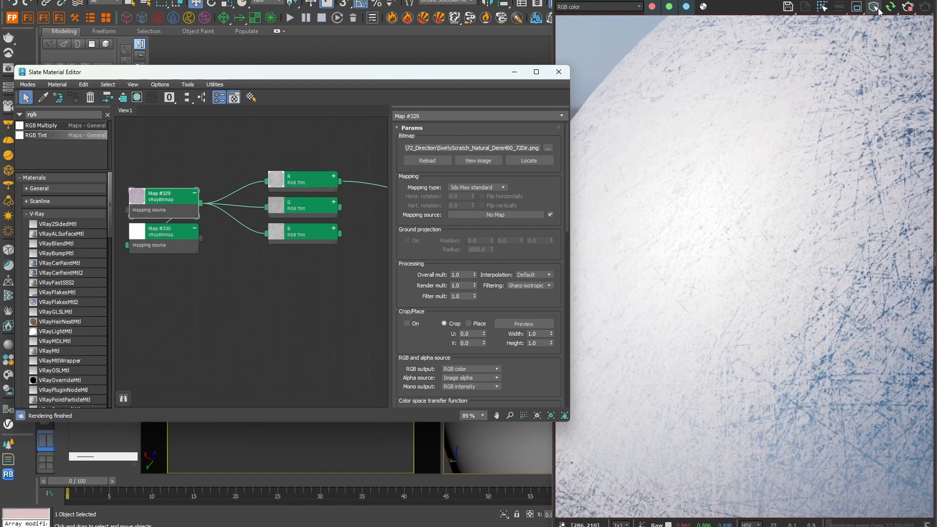
{"action": "left_click", "coordinate": [874, 9]}
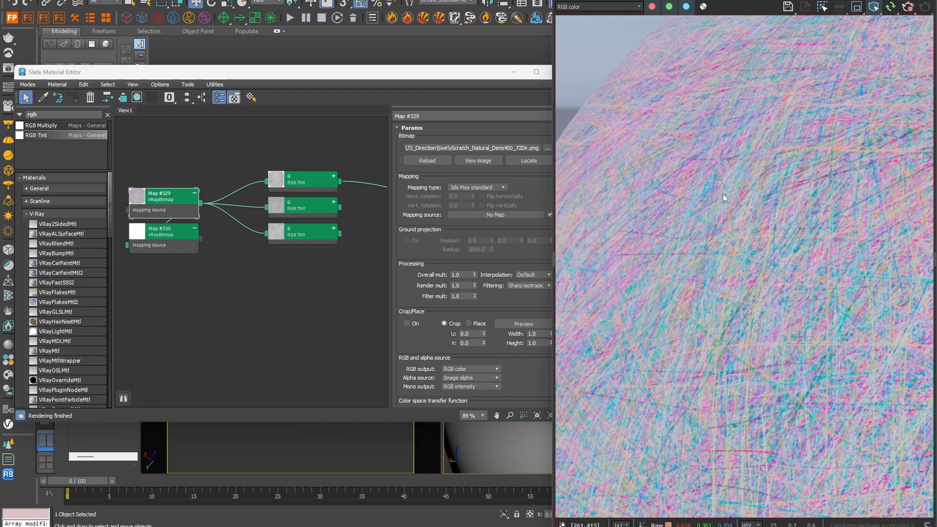
{"action": "left_click", "coordinate": [686, 8]}
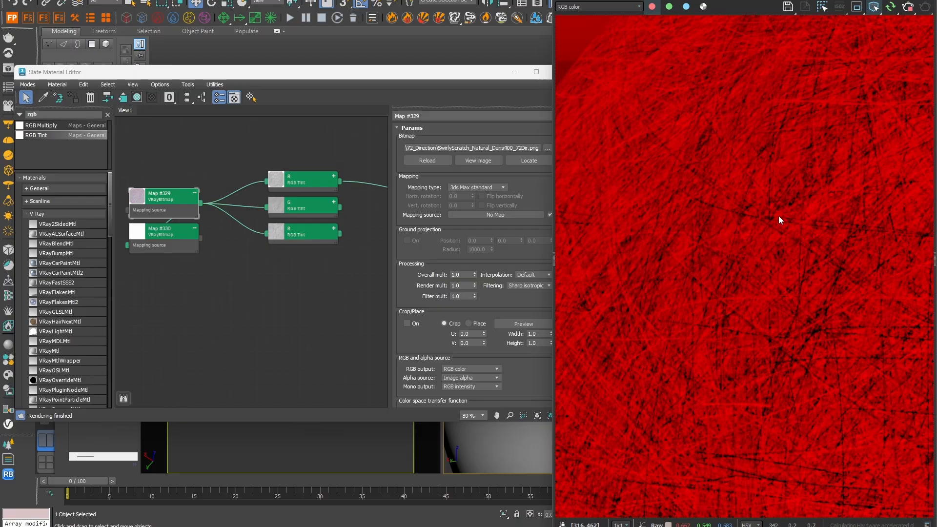
{"action": "left_click", "coordinate": [686, 7]}
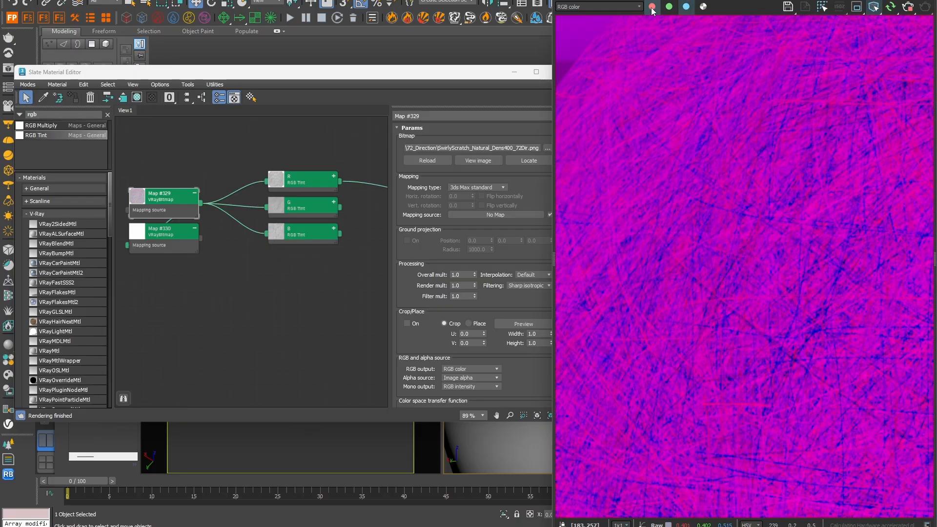
{"action": "left_click", "coordinate": [651, 7]}
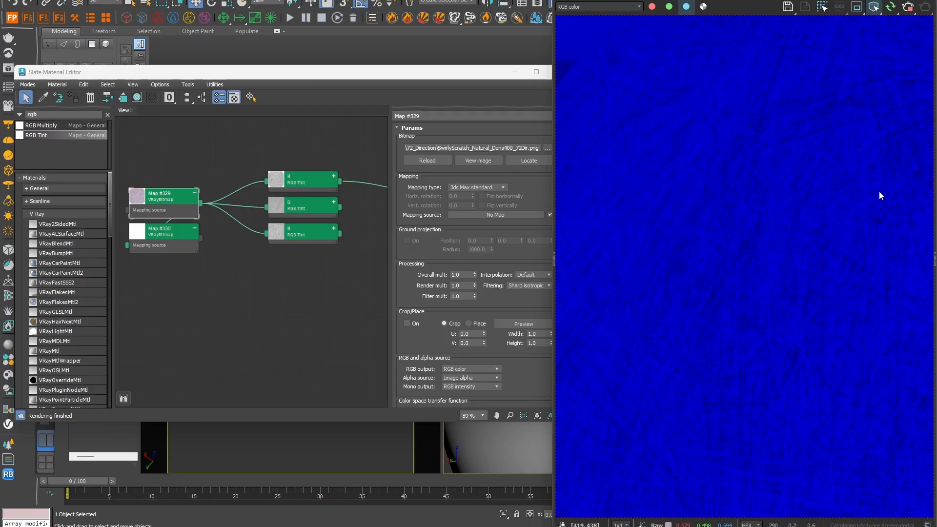
{"action": "left_click", "coordinate": [668, 6]}
{"action": "left_click", "coordinate": [688, 7]}
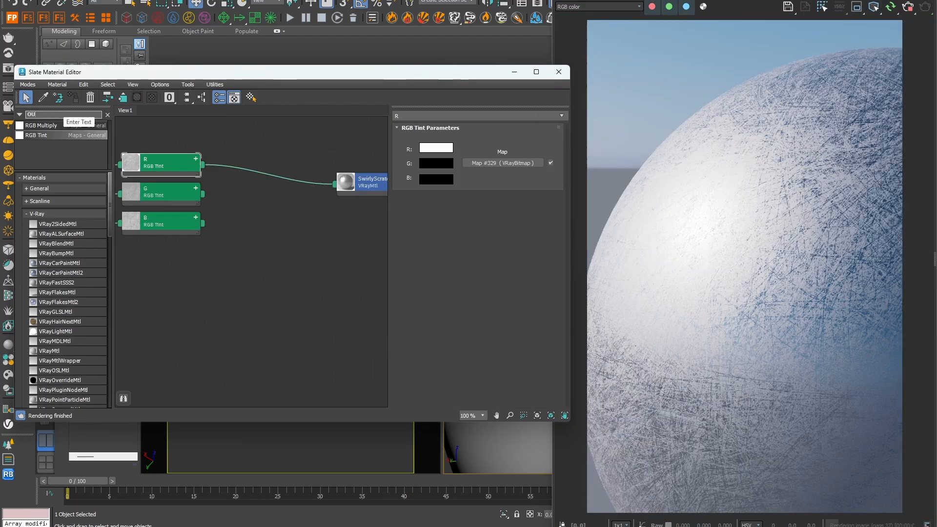
Insert an Output map between the R tint and the material, enabling its color map with the curve's end point at 0.1.
{"action": "left_click_drag", "start_coordinate": [259, 169], "coordinate": [271, 174]}
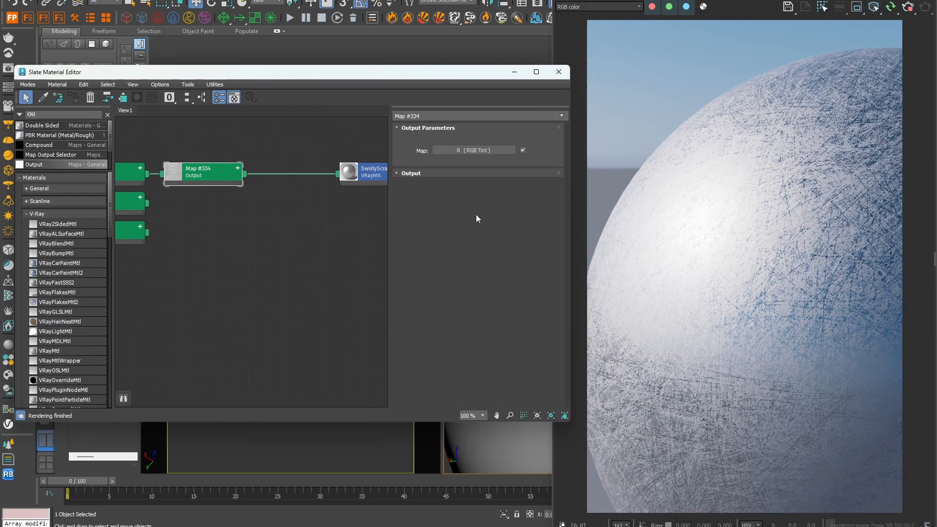
{"action": "left_click", "coordinate": [437, 173]}
{"action": "left_click_drag", "start_coordinate": [458, 318], "coordinate": [406, 341]}
{"action": "left_click_drag", "start_coordinate": [502, 311], "coordinate": [566, 250]}
{"action": "double_click", "coordinate": [471, 349]}
{"action": "type", "text": "0.1"}
{"action": "key", "text": "Return"}
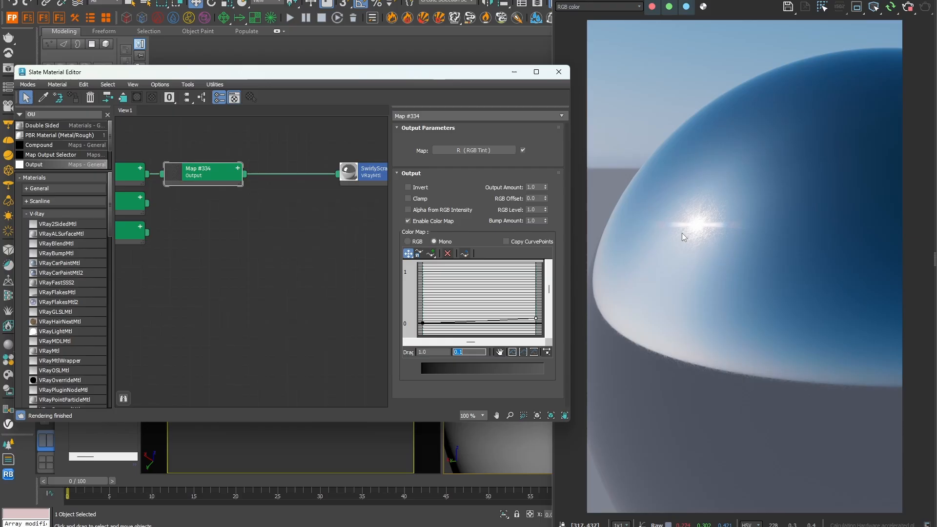
Replace the image in both the color and alpha bitmaps with SwirlyScratch_Natural_Dens0_72Dir.png.
{"action": "middle_click_drag", "start_coordinate": [239, 241], "coordinate": [440, 252]}
{"action": "middle_click_drag", "start_coordinate": [203, 230], "coordinate": [253, 225]}
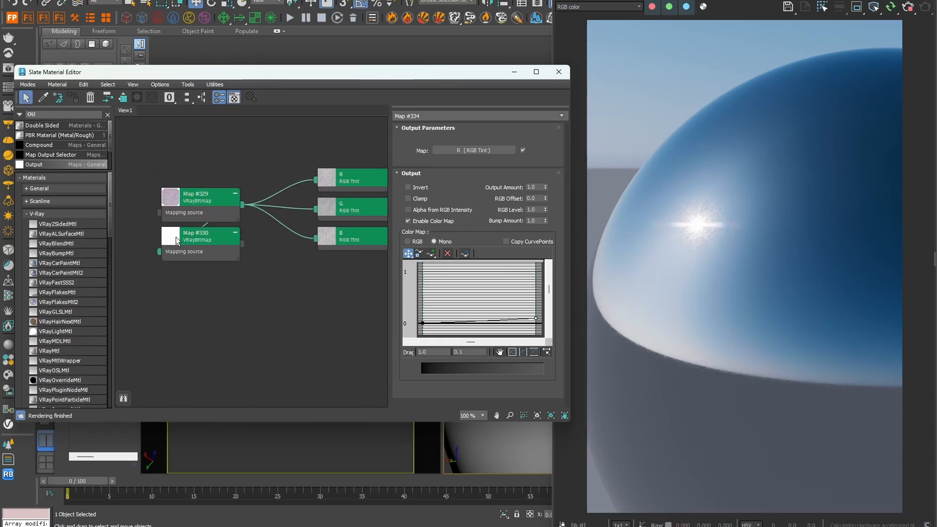
{"action": "double_click", "coordinate": [183, 214]}
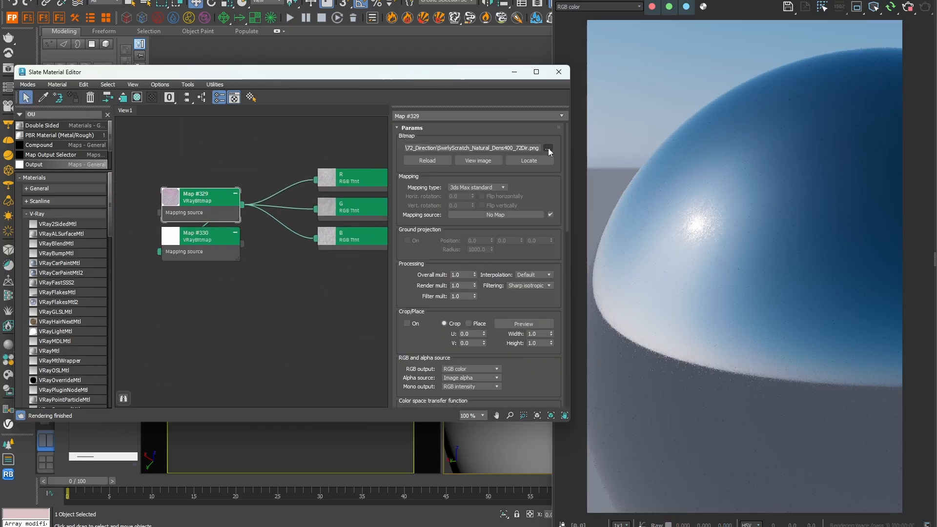
{"action": "left_click", "coordinate": [548, 148]}
{"action": "double_click", "coordinate": [91, 60]}
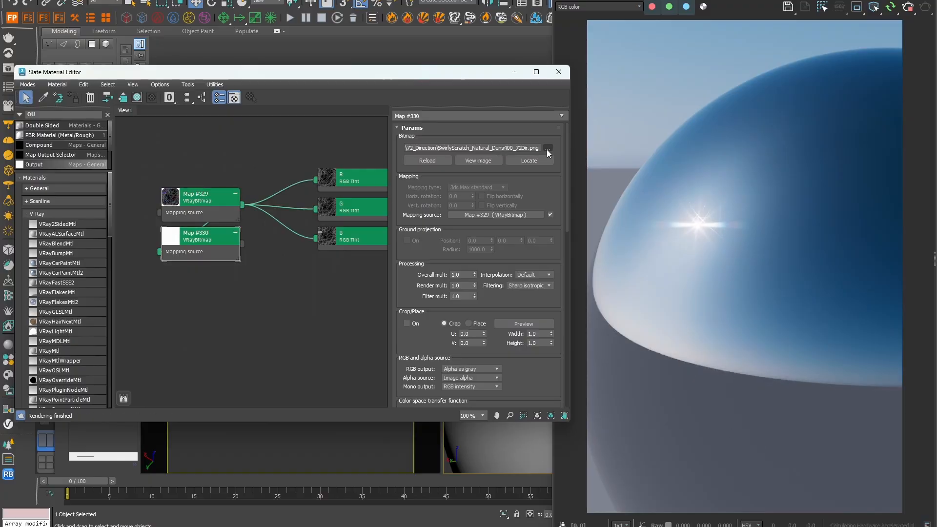
{"action": "left_click", "coordinate": [241, 248]}
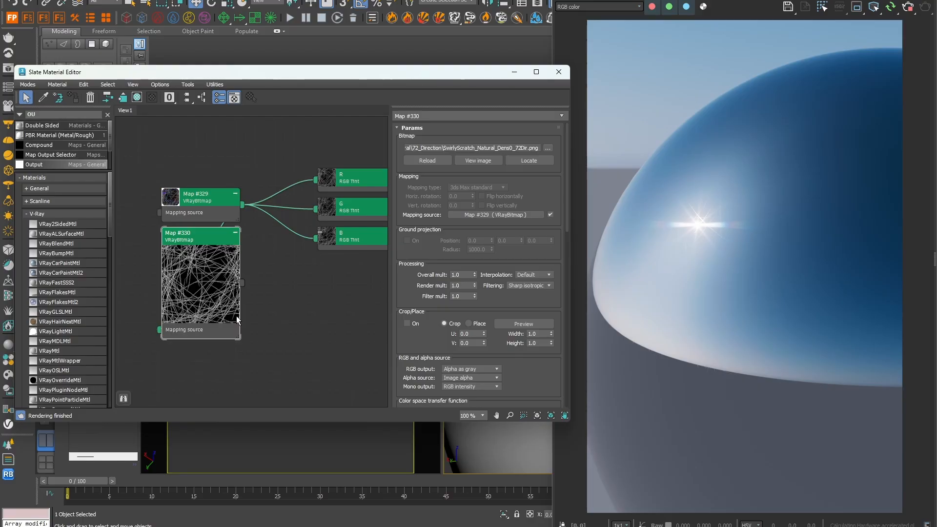
Insert a Mix map between the Output map and the material, using the Output map as Color 2.
{"action": "scroll", "coordinate": [236, 315], "scroll_direction": "down", "scroll_amount": 1}
{"action": "middle_click_drag", "start_coordinate": [381, 306], "coordinate": [162, 275]}
{"action": "middle_click_drag", "start_coordinate": [303, 175], "coordinate": [363, 178]}
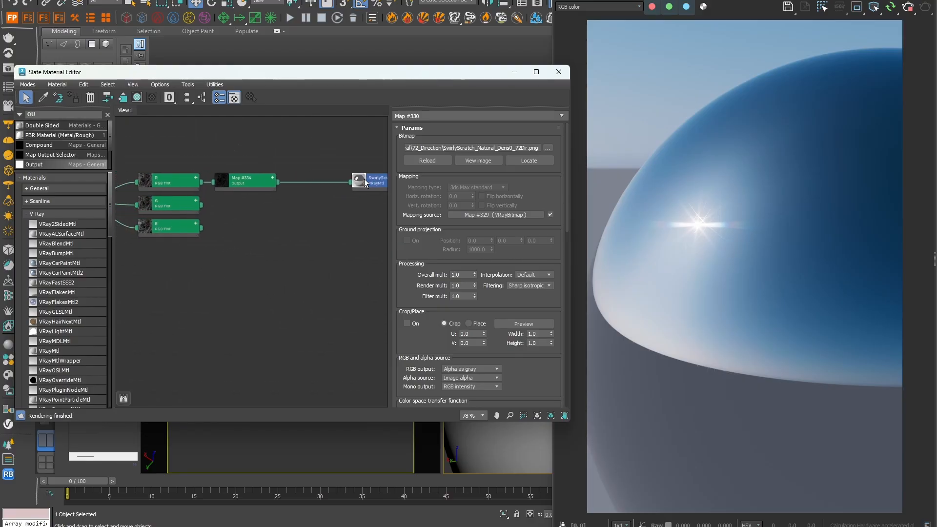
{"action": "left_click_drag", "start_coordinate": [363, 179], "coordinate": [388, 180]}
{"action": "left_click", "coordinate": [119, 127]}
{"action": "double_click", "coordinate": [59, 115]}
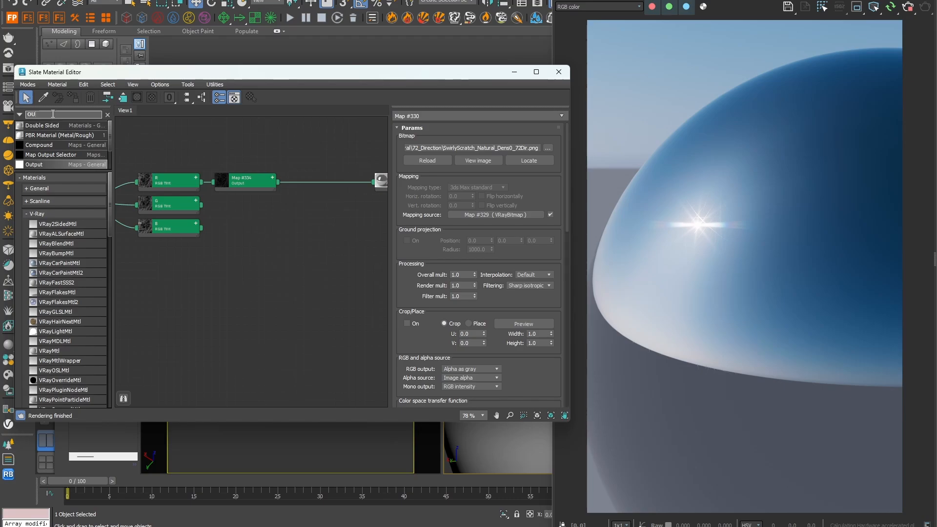
{"action": "type", "text": "mi"}
{"action": "left_click_drag", "start_coordinate": [49, 126], "coordinate": [319, 180]}
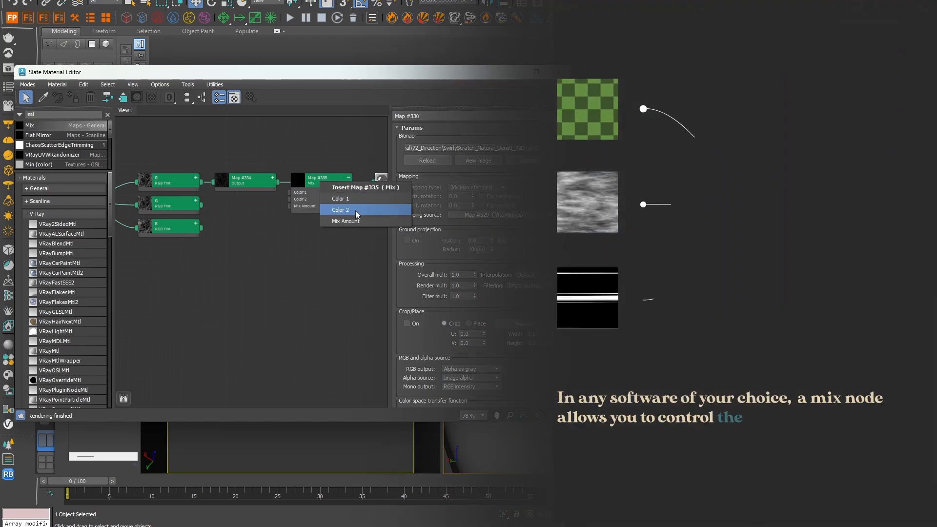
{"action": "left_click", "coordinate": [356, 213]}
Feed the alpha scratch bitmap into the Mix Amount of the new Mix map.
{"action": "double_click", "coordinate": [336, 182]}
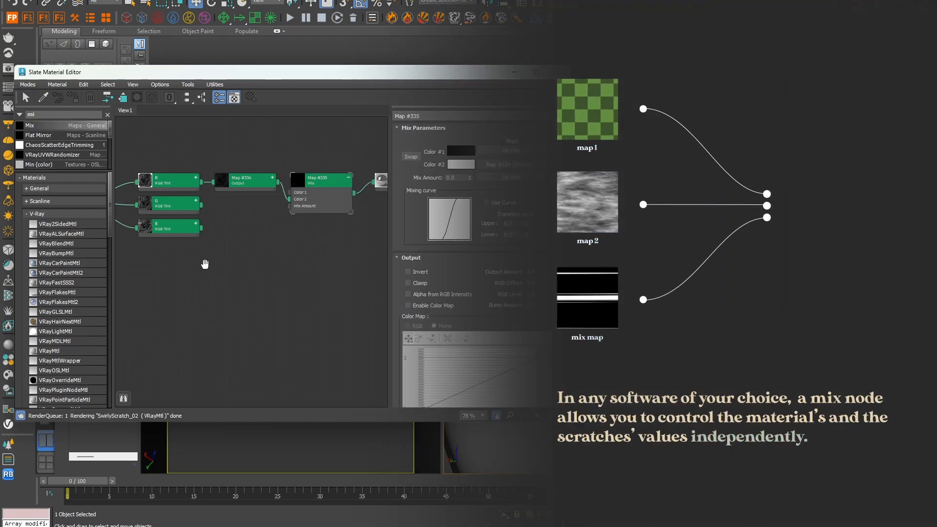
{"action": "middle_click_drag", "start_coordinate": [205, 264], "coordinate": [264, 246]}
{"action": "scroll", "coordinate": [195, 234], "scroll_direction": "down", "scroll_amount": 1}
{"action": "left_click_drag", "start_coordinate": [152, 218], "coordinate": [334, 196]}
{"action": "scroll", "coordinate": [342, 202], "scroll_direction": "up", "scroll_amount": 3}
Rename the Output map Scratch_Roughness and the Mix map Roughness, and collapse the Mix node.
{"action": "double_click", "coordinate": [221, 182]}
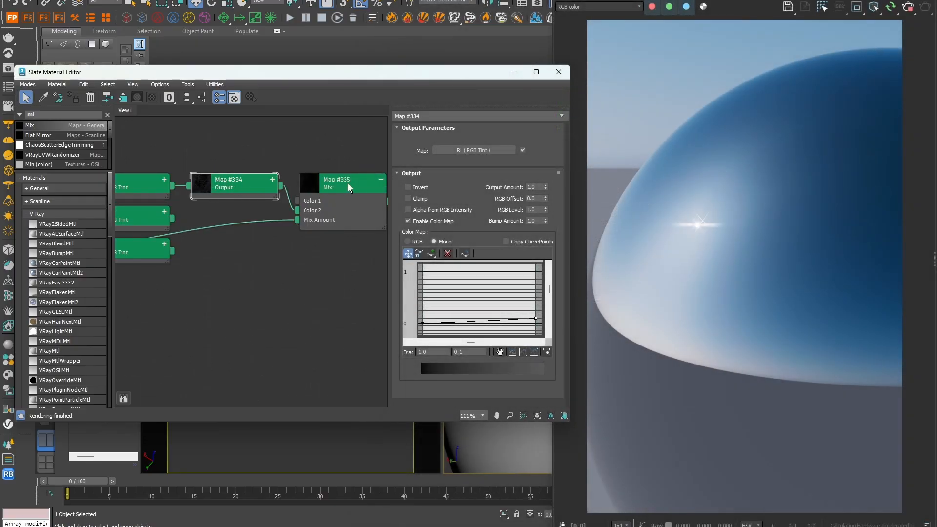
{"action": "double_click", "coordinate": [357, 186]}
{"action": "left_click_drag", "start_coordinate": [297, 201], "coordinate": [252, 151]}
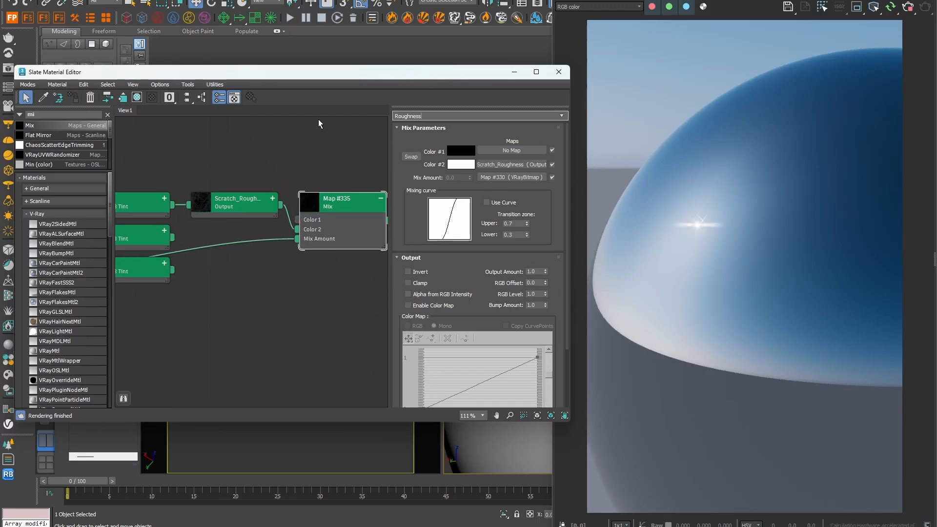
{"action": "left_click", "coordinate": [333, 177]}
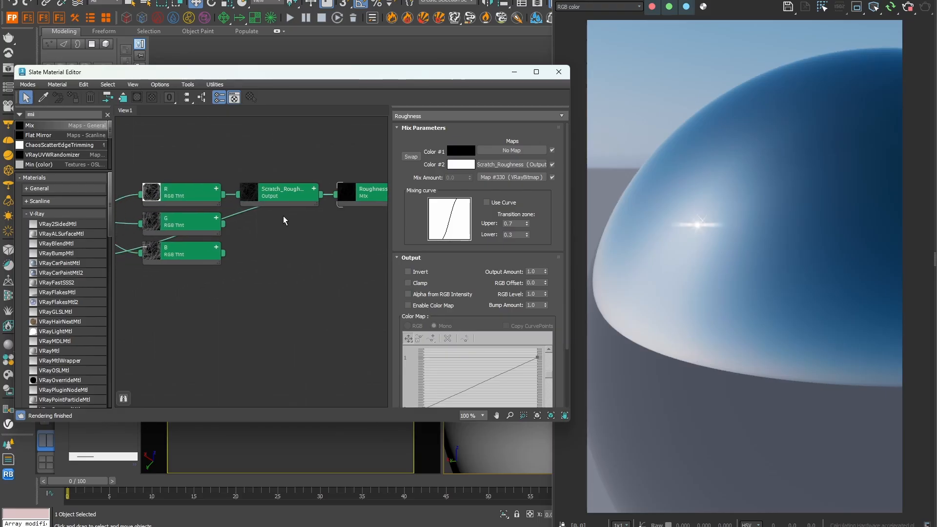
Add an Output map fed by the B tint and name it Scratch_Anisotropy.
{"action": "middle_click_drag", "start_coordinate": [285, 224], "coordinate": [287, 211]}
{"action": "left_click_drag", "start_coordinate": [53, 115], "coordinate": [23, 118]}
{"action": "type", "text": "ou"}
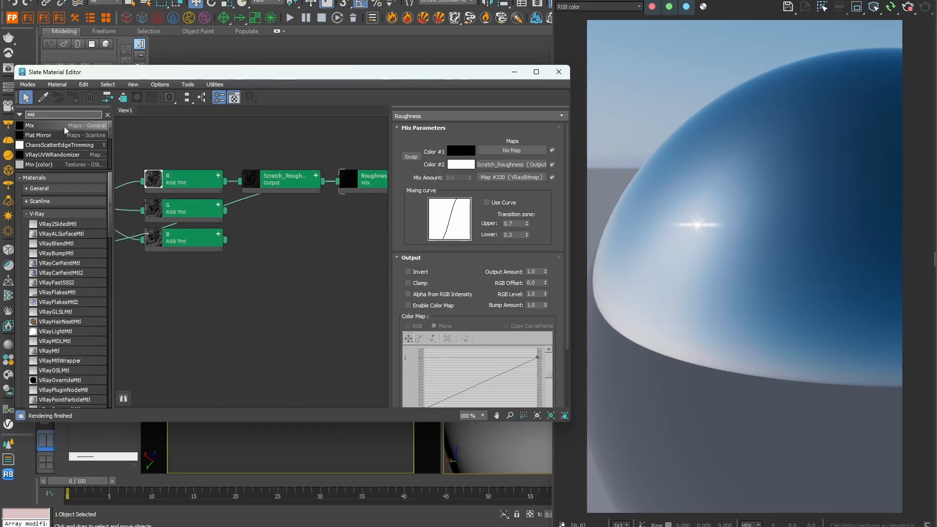
{"action": "left_click_drag", "start_coordinate": [60, 165], "coordinate": [246, 237]}
{"action": "left_click", "coordinate": [414, 116]}
{"action": "type", "text": "Scratch_Anisotropy"}
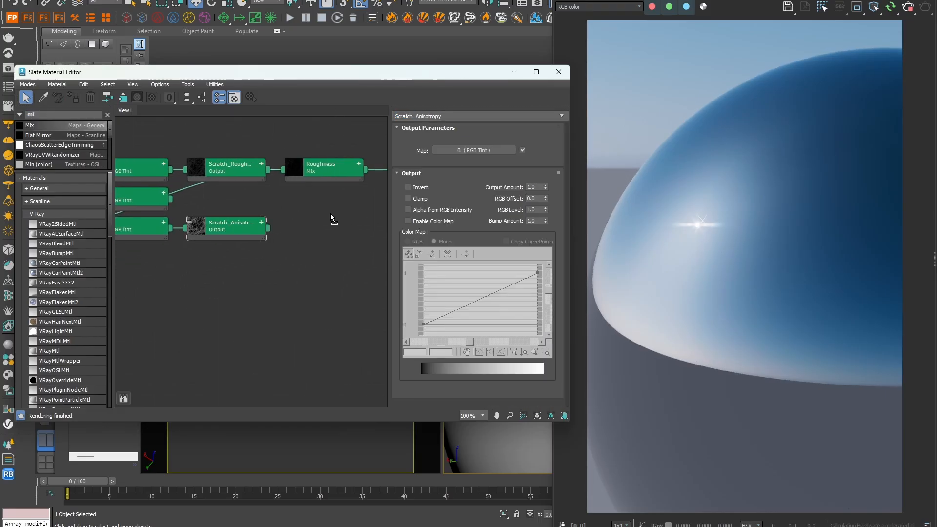
Add a Mix map named Anisotropy with Scratch_Anisotropy as Color 2 and the alpha bitmap as Mix Amount, feeding the material's Anisotropy input.
{"action": "left_click_drag", "start_coordinate": [330, 214], "coordinate": [294, 240]}
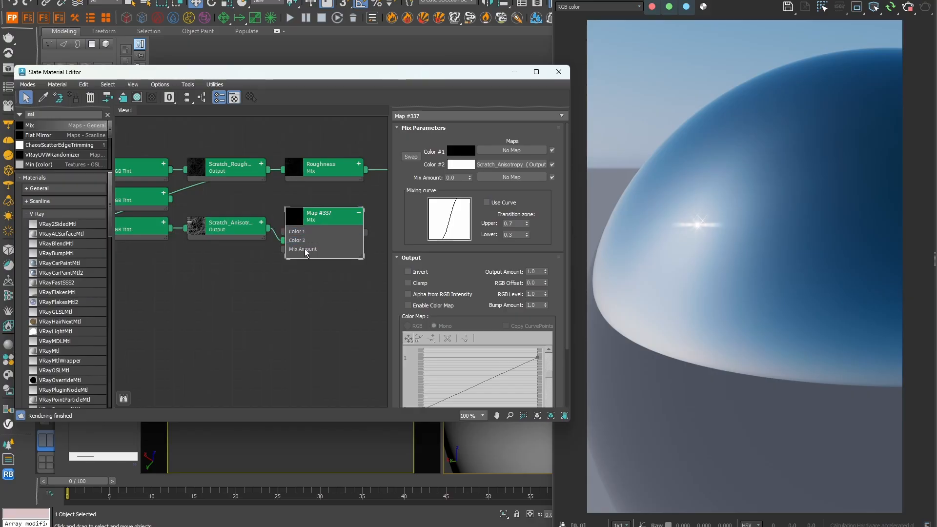
{"action": "scroll", "coordinate": [204, 274], "scroll_direction": "down", "scroll_amount": 2}
{"action": "middle_click_drag", "start_coordinate": [205, 275], "coordinate": [287, 251]}
{"action": "left_click_drag", "start_coordinate": [242, 239], "coordinate": [335, 238]}
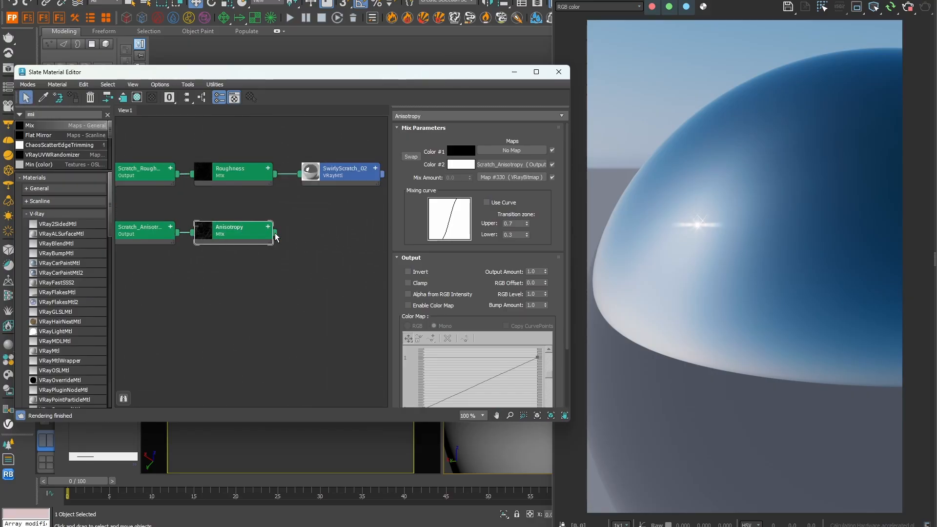
{"action": "left_click_drag", "start_coordinate": [275, 233], "coordinate": [347, 181]}
{"action": "left_click", "coordinate": [372, 344]}
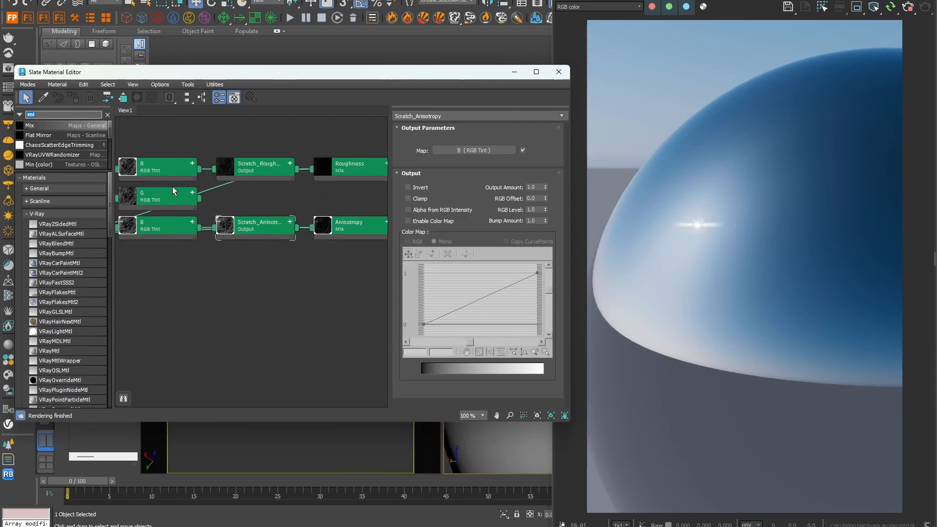
Add an Output map beside the G tint and feed the G tint into it.
{"action": "type", "text": "ou"}
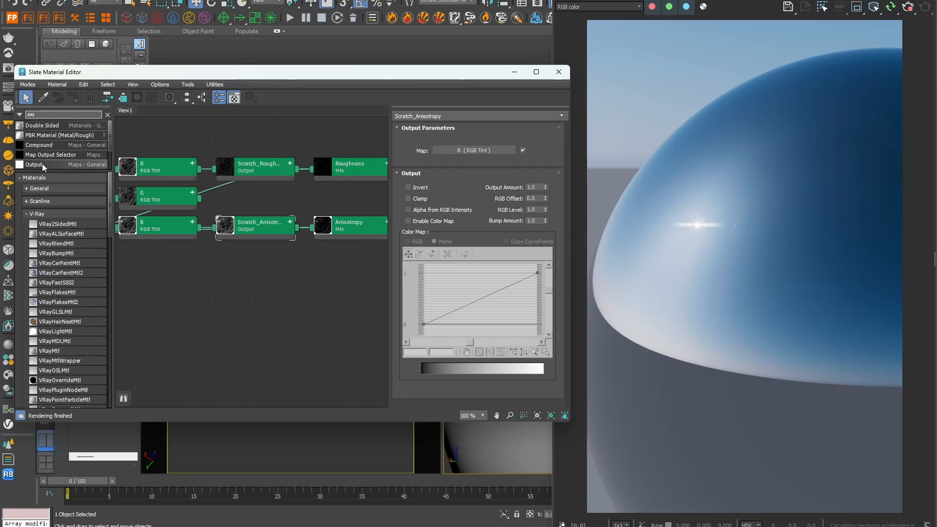
{"action": "left_click_drag", "start_coordinate": [44, 164], "coordinate": [262, 197]}
{"action": "left_click_drag", "start_coordinate": [199, 199], "coordinate": [215, 199]}
{"action": "middle_click_drag", "start_coordinate": [282, 199], "coordinate": [226, 205]}
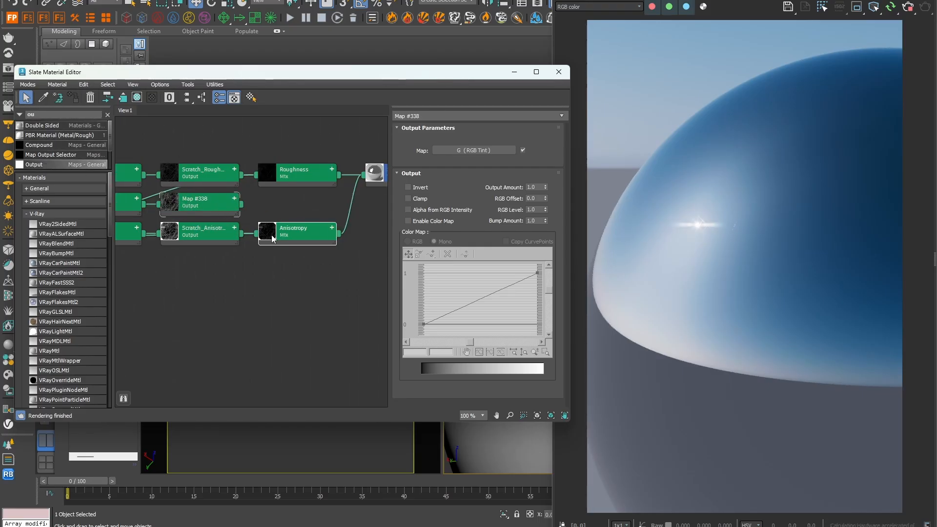
Check the Anisotropy mix preview and connect the G tint's Output map to the material's An. rotation input.
{"action": "double_click", "coordinate": [288, 226]}
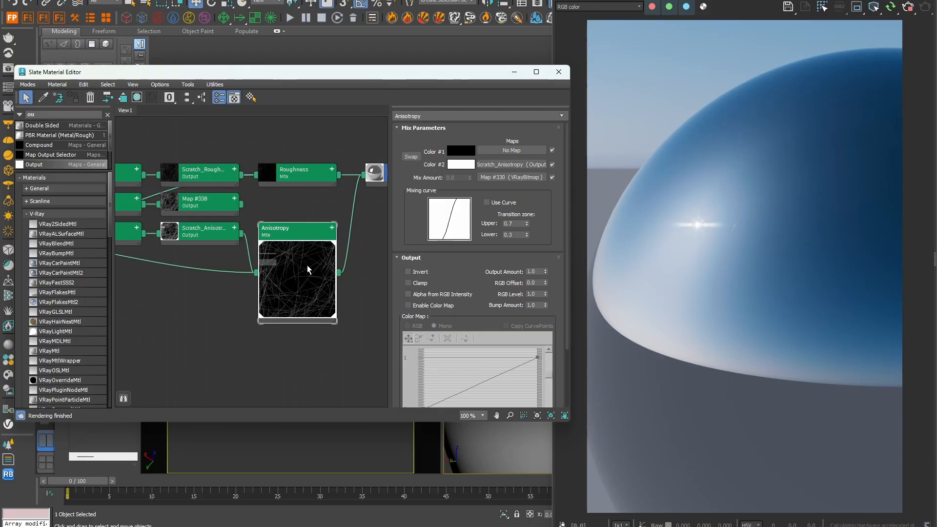
{"action": "double_click", "coordinate": [308, 266]}
{"action": "middle_click_drag", "start_coordinate": [242, 207], "coordinate": [159, 212]}
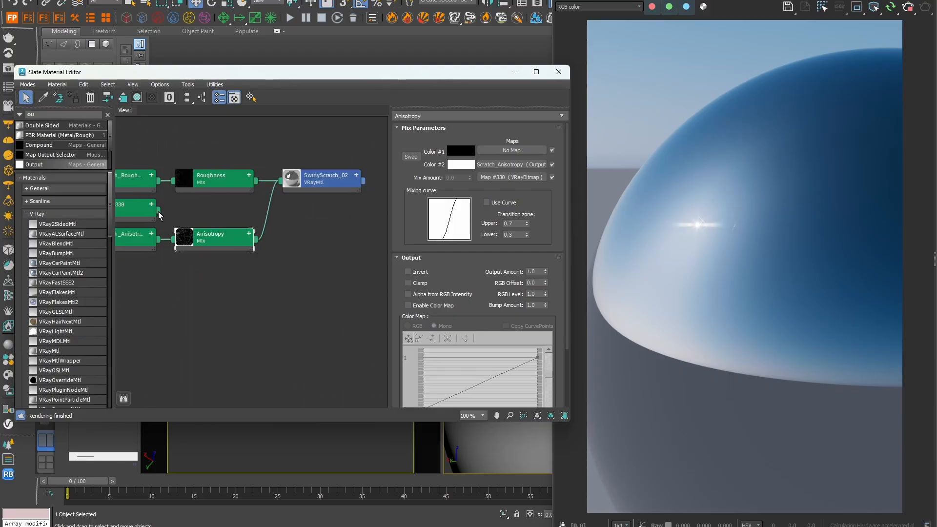
{"action": "left_click_drag", "start_coordinate": [159, 211], "coordinate": [327, 186]}
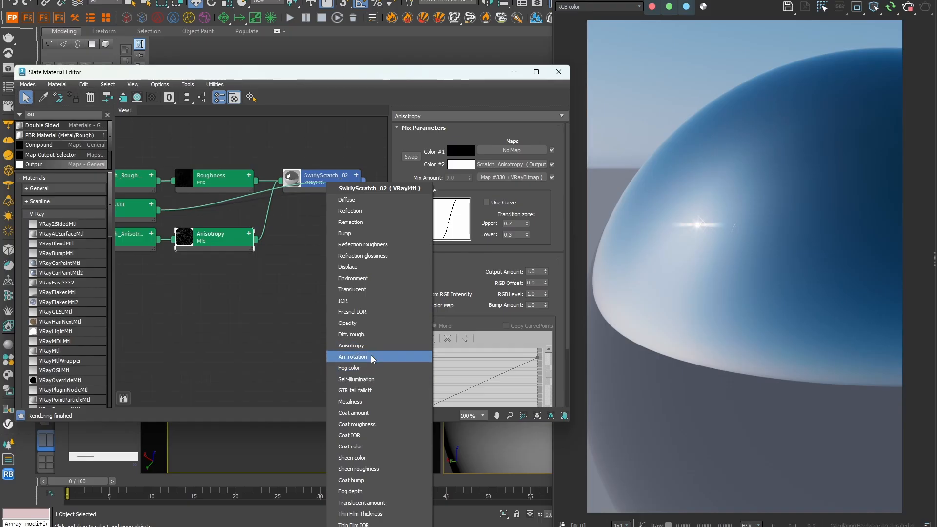
{"action": "left_click", "coordinate": [359, 357]}
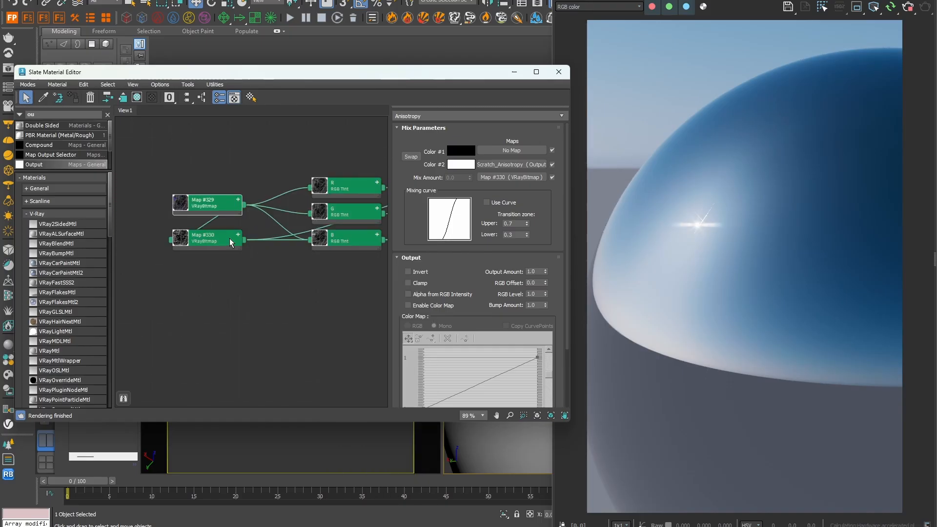
{"action": "left_click", "coordinate": [262, 257]}
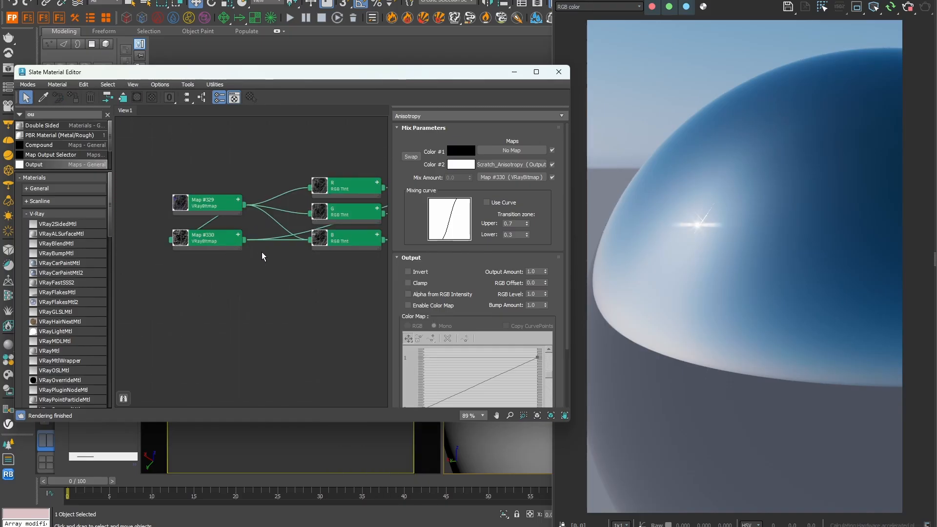
Set the RGB scratch bitmap's U and V tiling to 5.0 and its blur to 0.01.
{"action": "double_click", "coordinate": [216, 209]}
{"action": "scroll", "coordinate": [471, 282], "scroll_direction": "down", "scroll_amount": 10}
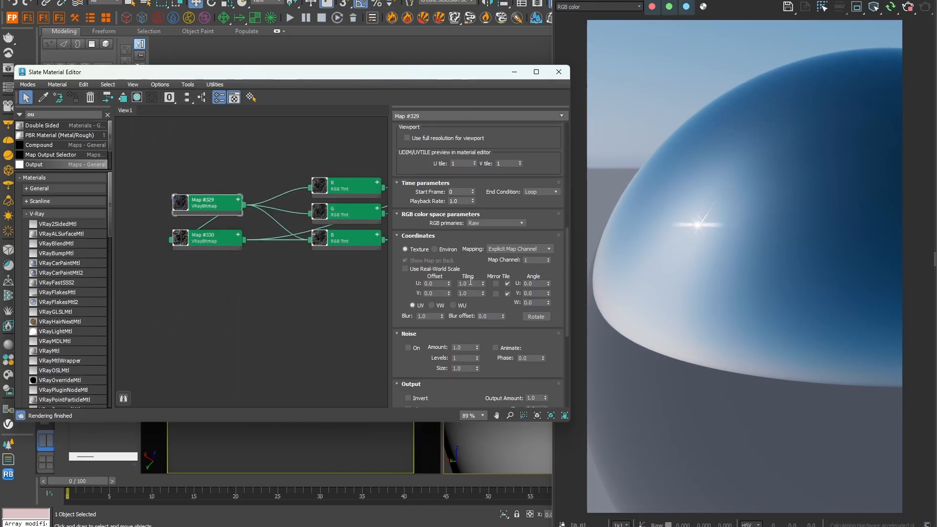
{"action": "left_click_drag", "start_coordinate": [471, 281], "coordinate": [455, 281]}
{"action": "type", "text": "5"}
{"action": "key", "text": "Tab"}
{"action": "type", "text": "5"}
{"action": "key", "text": "Return"}
{"action": "left_click", "coordinate": [288, 242]}
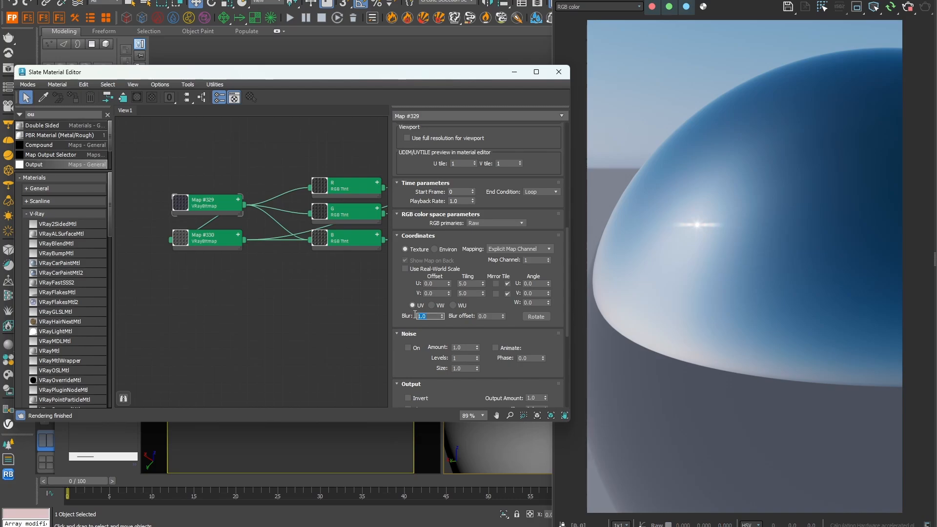
{"action": "type", "text": "0.01"}
{"action": "key", "text": "Return"}
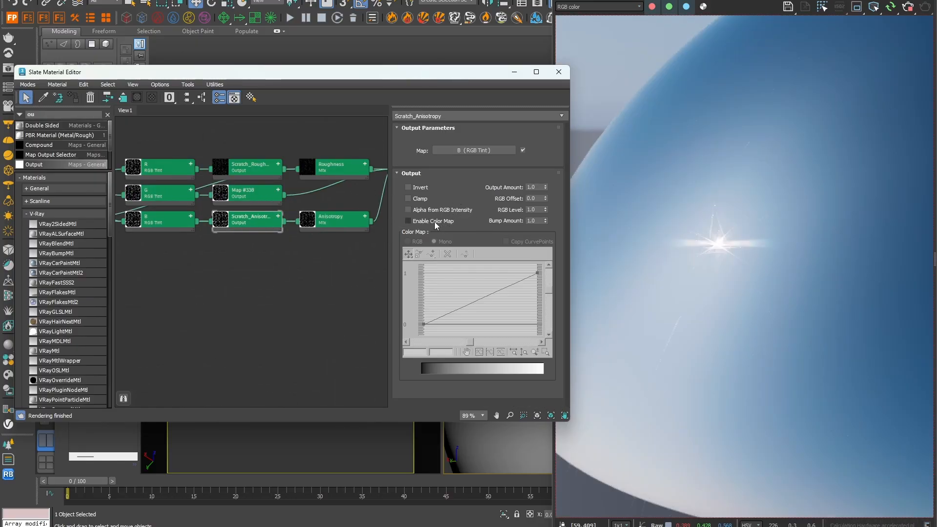
Enable the color map on Scratch_Anisotropy and set its curve's end point to 0.8 and start point to 0.5.
{"action": "left_click", "coordinate": [408, 221]}
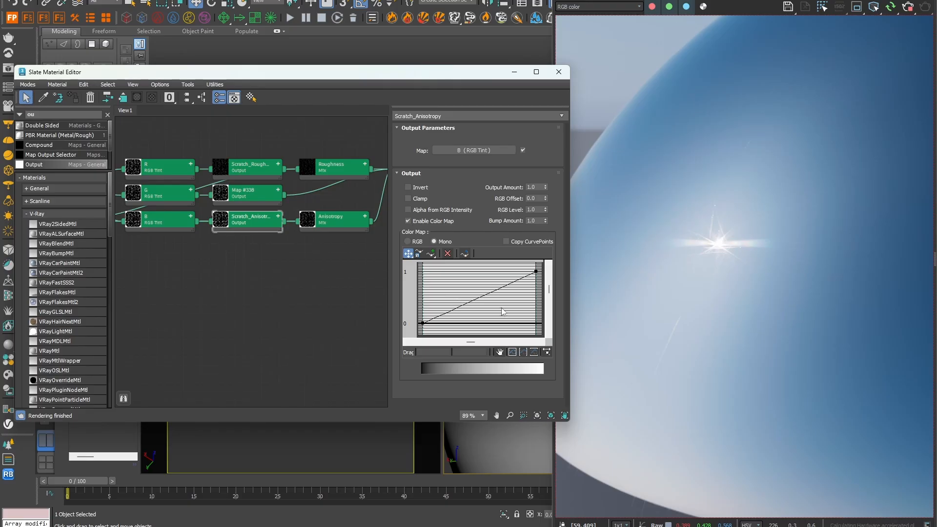
{"action": "left_click", "coordinate": [536, 271]}
{"action": "left_click", "coordinate": [481, 351]}
{"action": "type", "text": "0"}
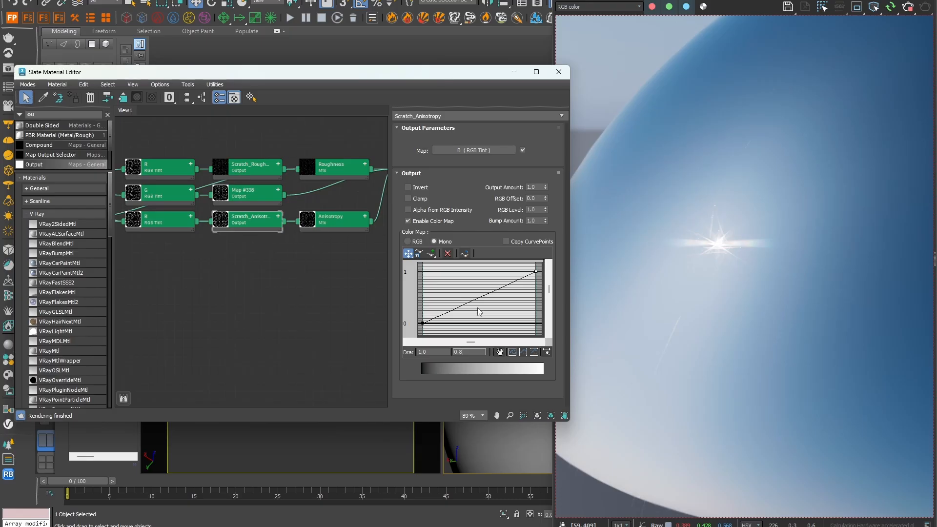
{"action": "type", "text": ".8"}
{"action": "key", "text": "Return"}
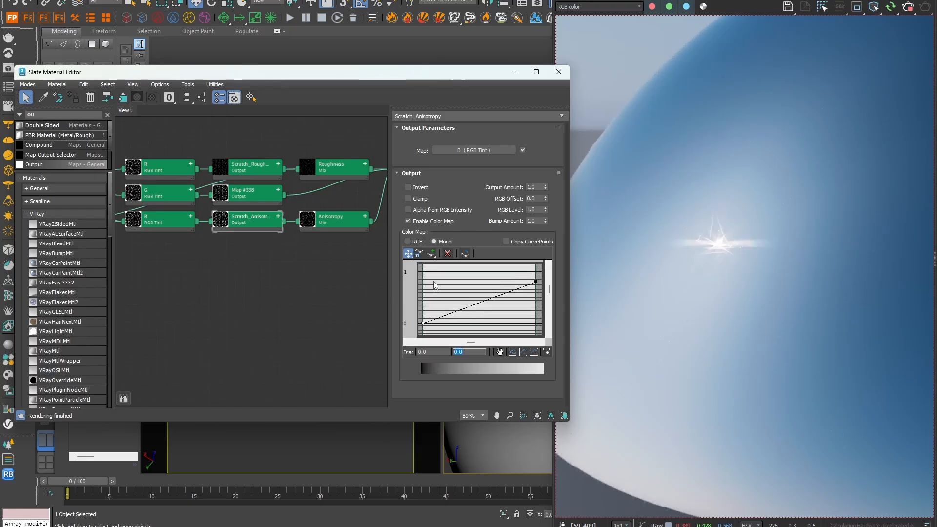
{"action": "type", "text": "0.5"}
{"action": "key", "text": "Return"}
Load SwirlyScratch_Natural_Dens100_72Dir into the RGB scratch bitmap and open the alpha bitmap's parameters.
{"action": "middle_click_drag", "start_coordinate": [142, 293], "coordinate": [296, 330]}
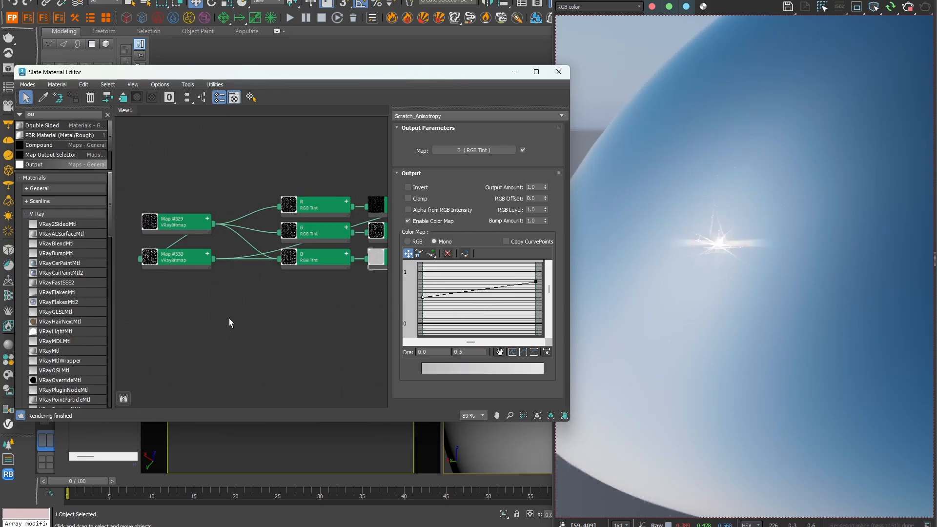
{"action": "middle_click_drag", "start_coordinate": [187, 227], "coordinate": [207, 210]}
{"action": "double_click", "coordinate": [207, 209]}
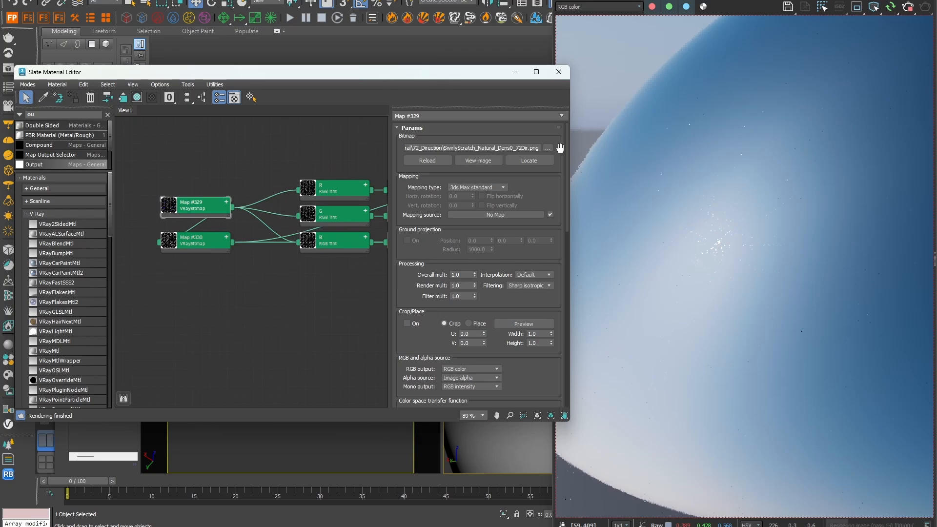
{"action": "left_click", "coordinate": [549, 148]}
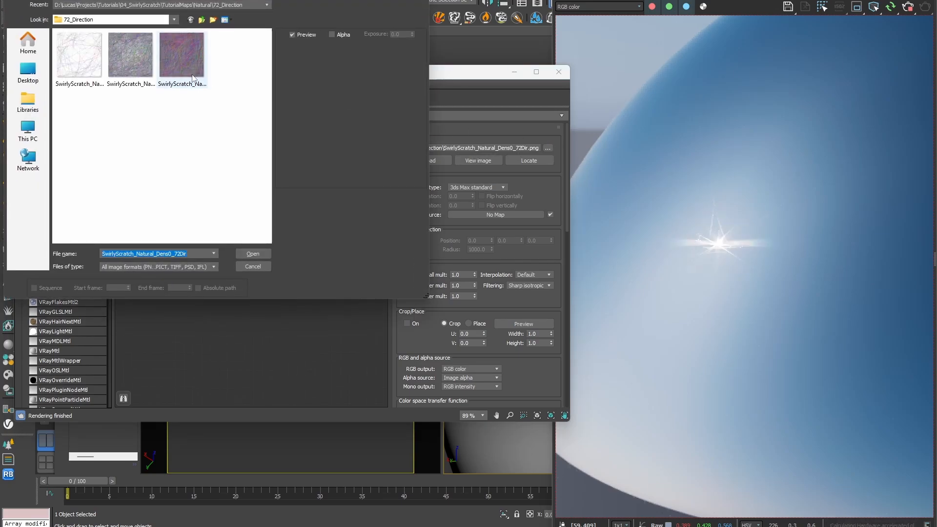
{"action": "double_click", "coordinate": [193, 78]}
{"action": "double_click", "coordinate": [197, 237]}
Set the RGB Offset of the G tint's Output map to 0.25.
{"action": "middle_click_drag", "start_coordinate": [361, 237], "coordinate": [258, 237]}
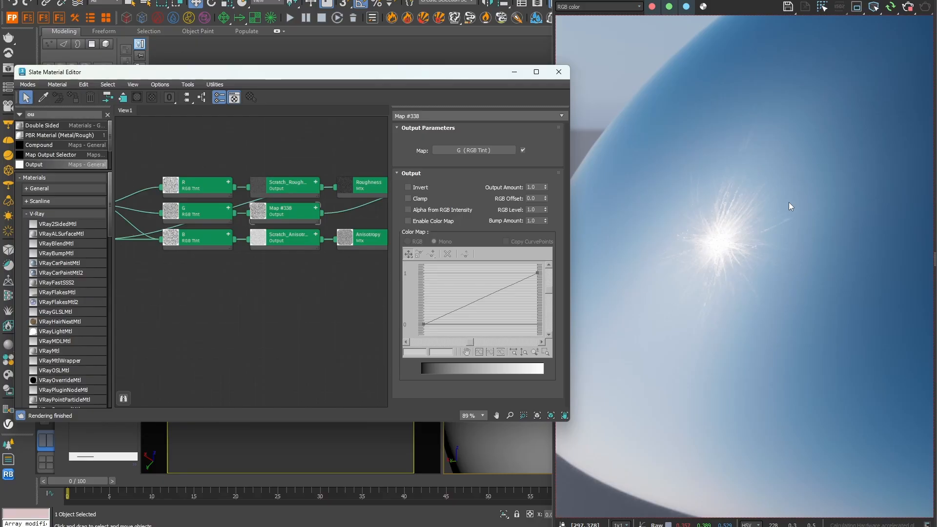
{"action": "left_click", "coordinate": [295, 214]}
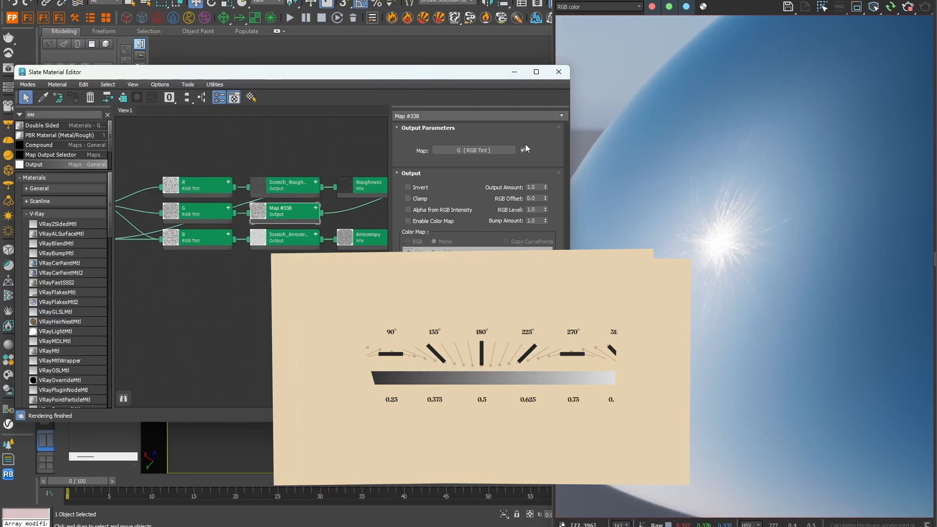
{"action": "double_click", "coordinate": [539, 209]}
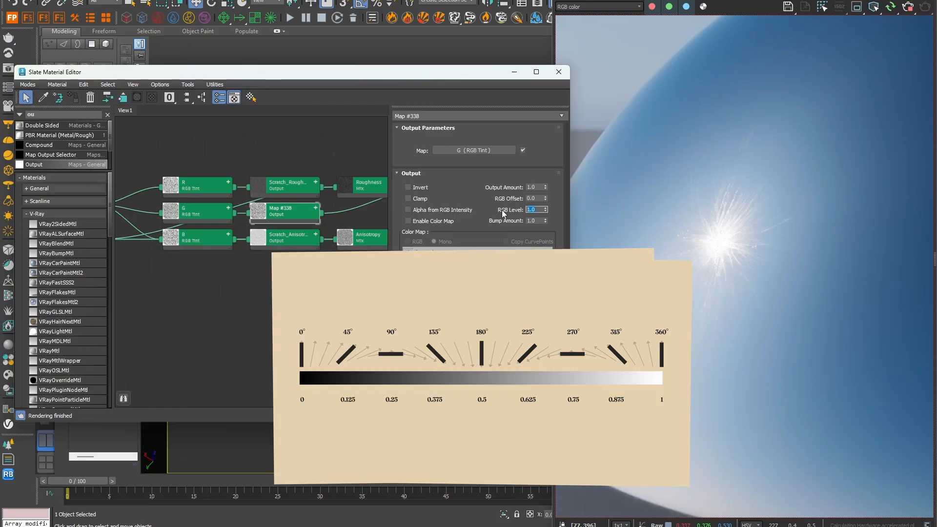
{"action": "left_click", "coordinate": [539, 209]}
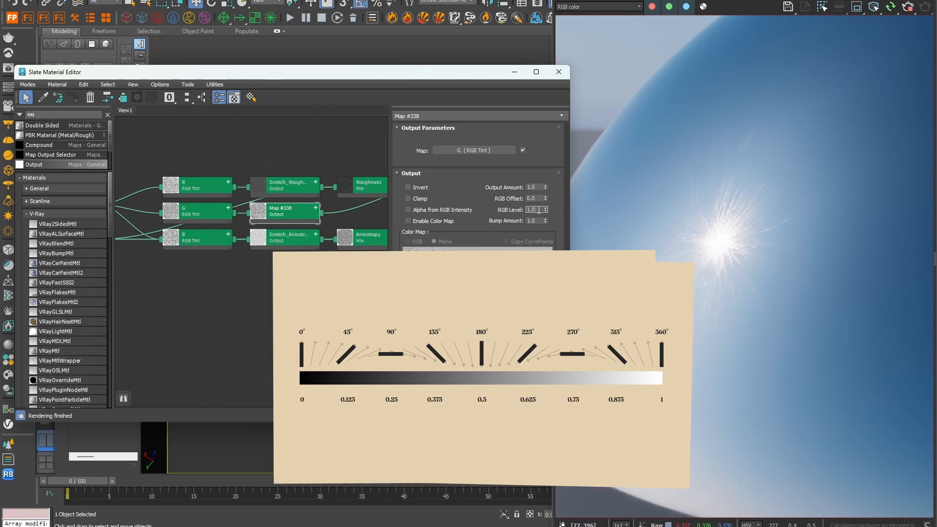
{"action": "double_click", "coordinate": [536, 198]}
{"action": "type", "text": "0"}
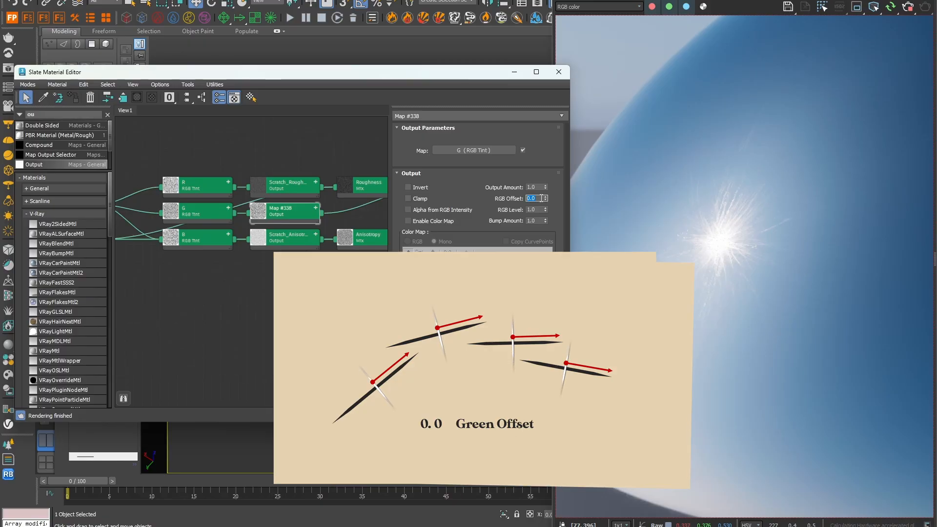
{"action": "type", "text": ".25"}
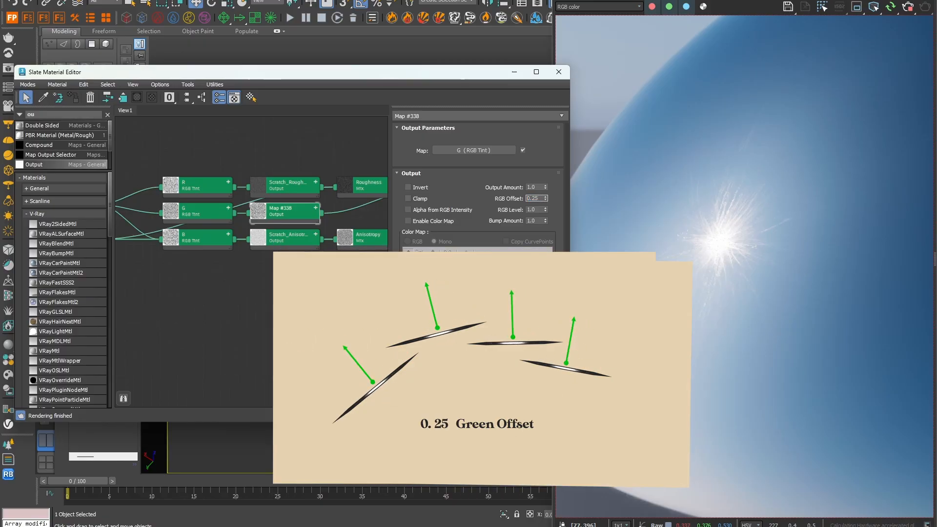
{"action": "key", "text": "Return"}
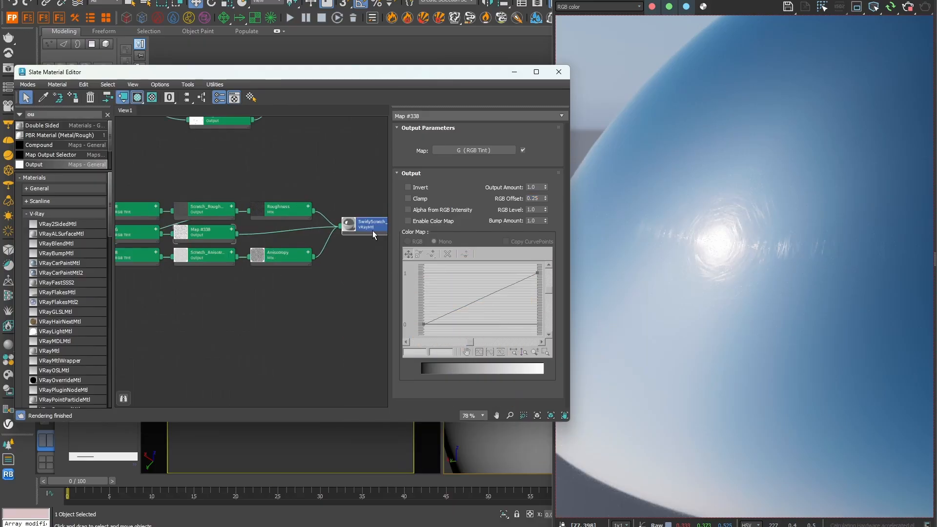
Set the end point of the Scratch_Roughness color map curve to 0.15.
{"action": "double_click", "coordinate": [211, 212]}
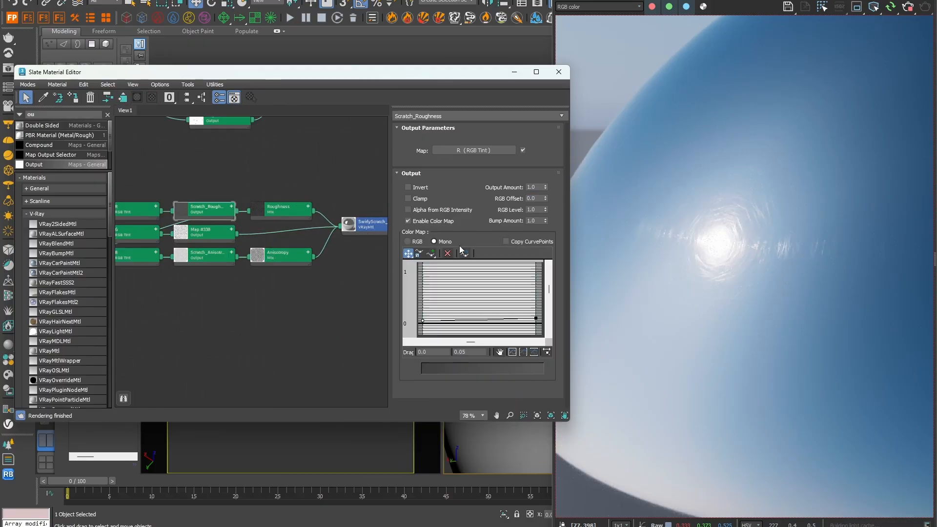
{"action": "left_click", "coordinate": [536, 318]}
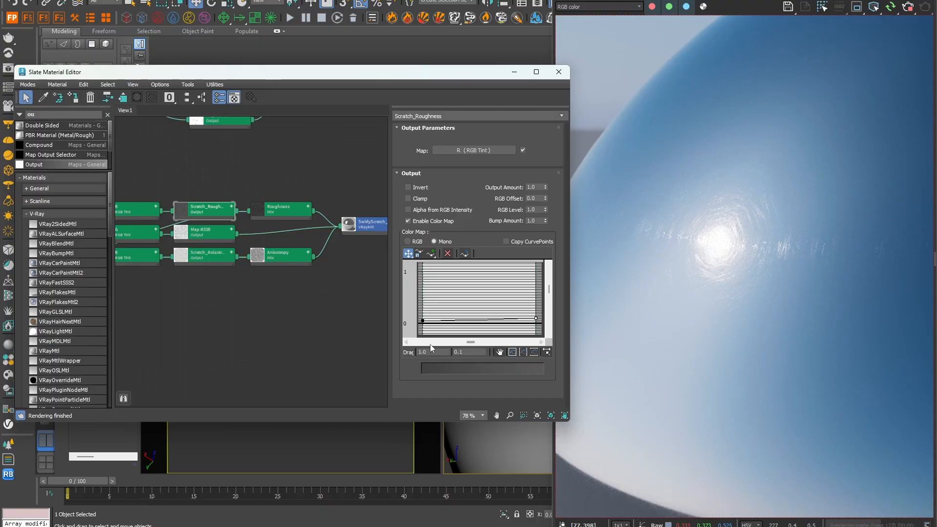
{"action": "left_click", "coordinate": [469, 352]}
{"action": "key", "text": "Return"}
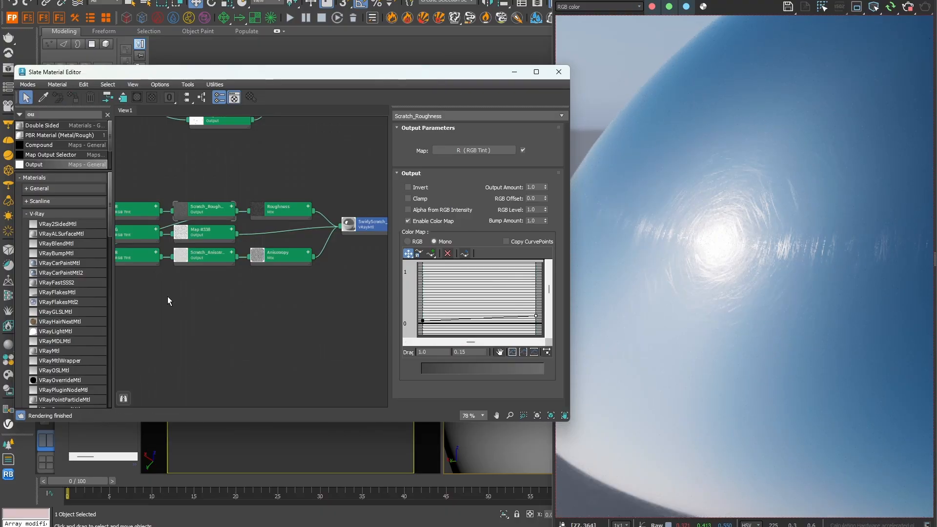
Try the denser SwirlyScratch_Natural_Dens400_72Dir file in the RGB scratch bitmap.
{"action": "double_click", "coordinate": [205, 254]}
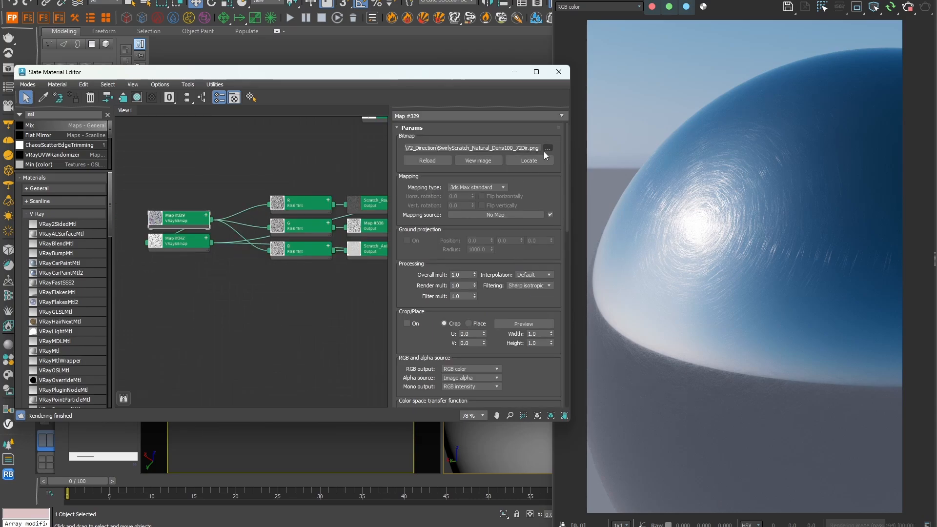
{"action": "left_click", "coordinate": [545, 149]}
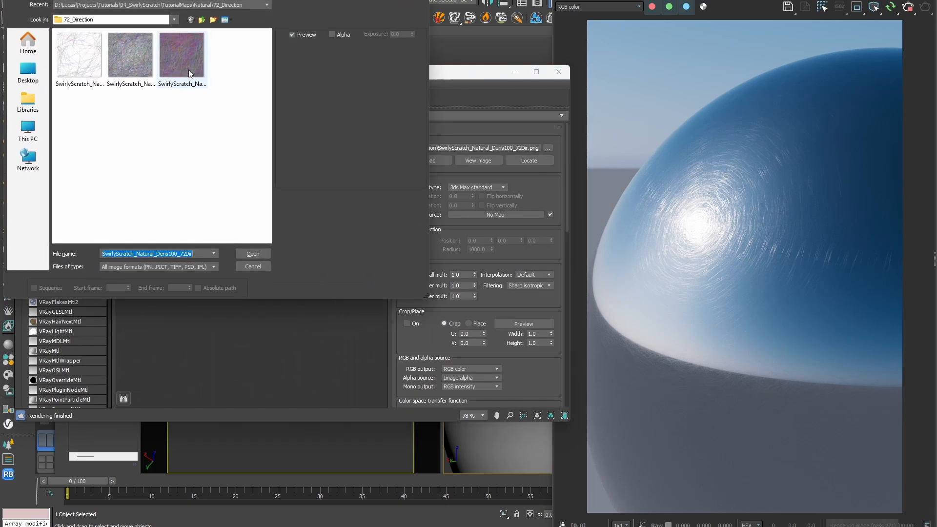
{"action": "double_click", "coordinate": [189, 64]}
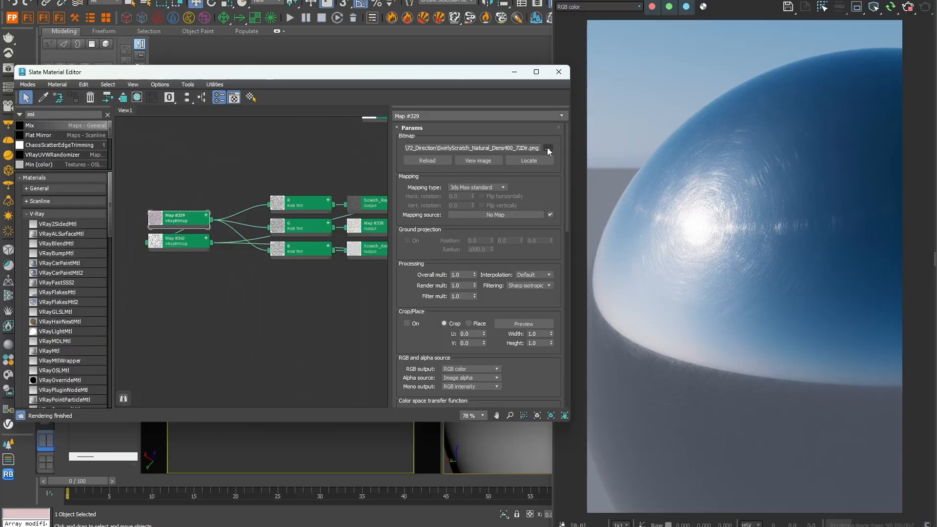
Browse the Natural folder's direction variants for the RGB scratch bitmap.
{"action": "left_click", "coordinate": [549, 150]}
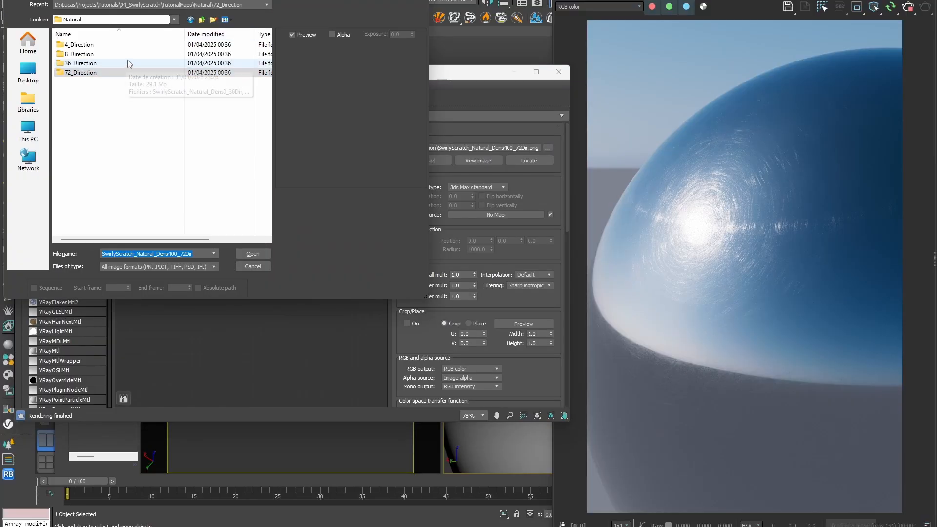
{"action": "left_click", "coordinate": [201, 19]}
{"action": "double_click", "coordinate": [99, 87]}
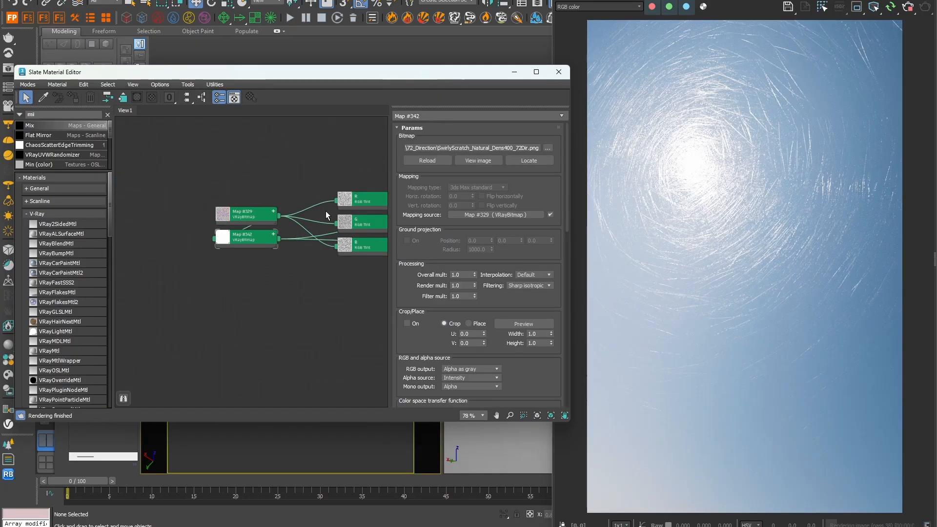
Examine the alpha bitmap's enlarged node preview and collapse it again.
{"action": "middle_click_drag", "start_coordinate": [337, 214], "coordinate": [68, 225]}
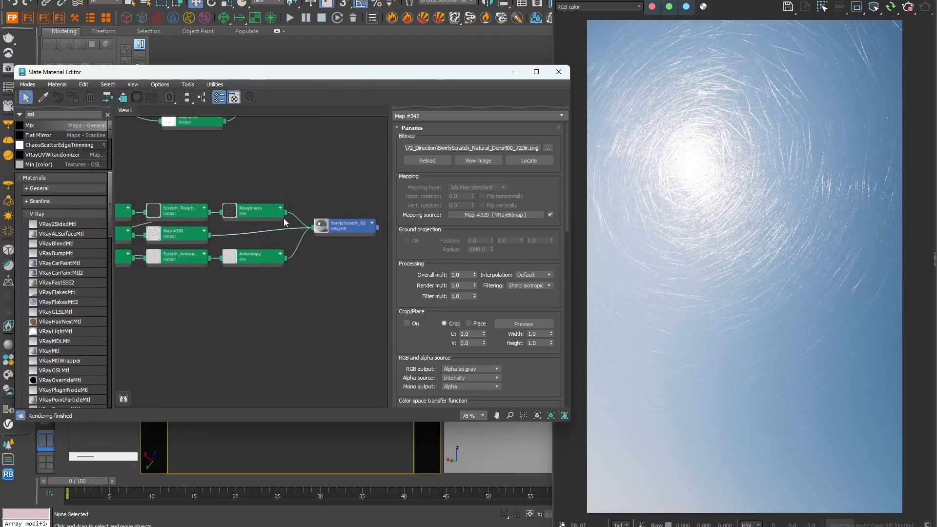
{"action": "left_click", "coordinate": [259, 206]}
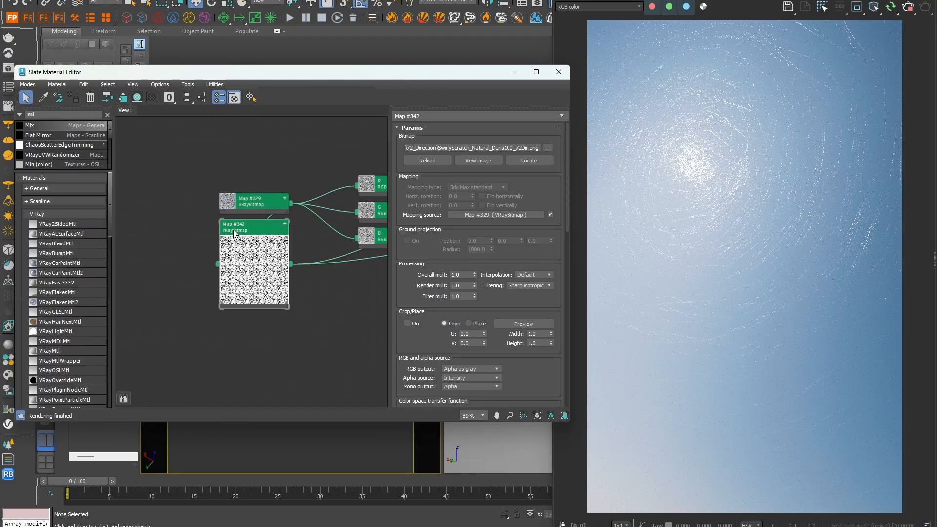
{"action": "scroll", "coordinate": [269, 271], "scroll_direction": "up", "scroll_amount": 4}
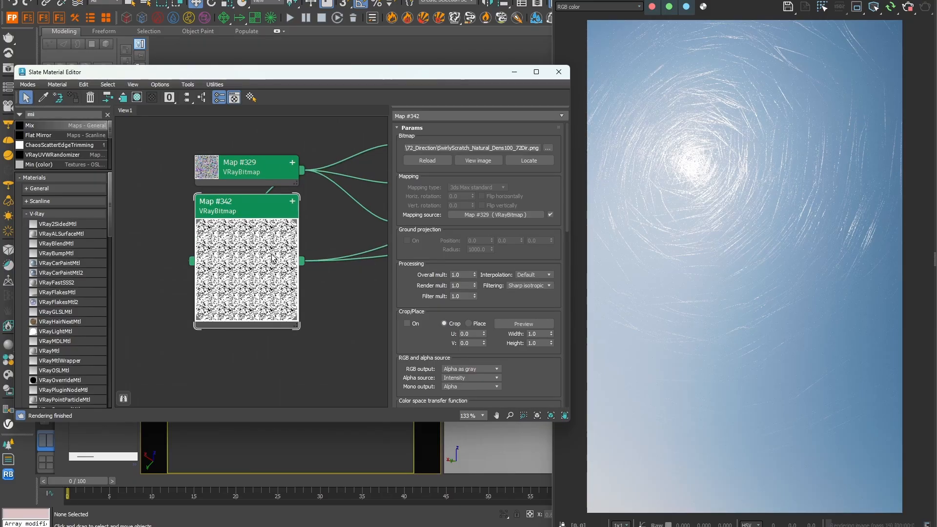
{"action": "double_click", "coordinate": [257, 262]}
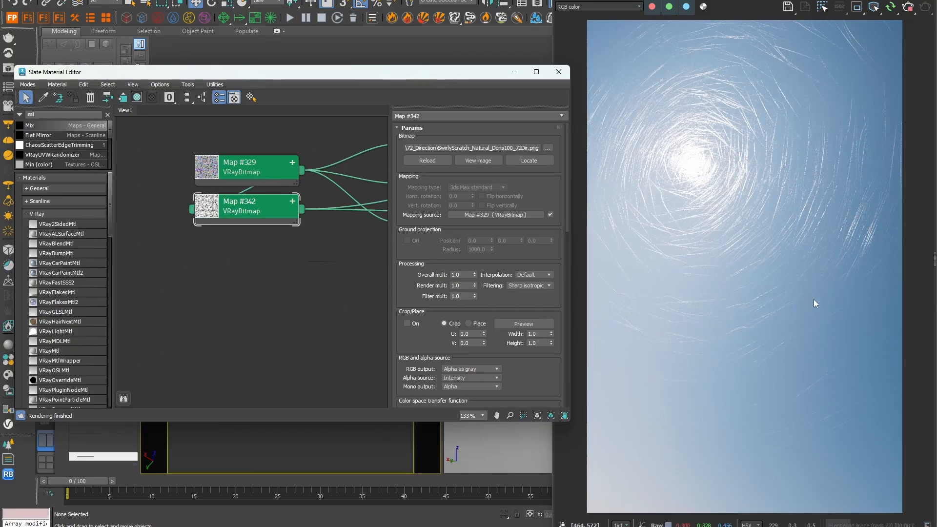
Select the Roughness mix and isolate it in the interactive render with debug shading.
{"action": "scroll", "coordinate": [285, 238], "scroll_direction": "down", "scroll_amount": 3}
{"action": "middle_click_drag", "start_coordinate": [284, 238], "coordinate": [117, 262]}
{"action": "middle_click_drag", "start_coordinate": [325, 202], "coordinate": [115, 213]}
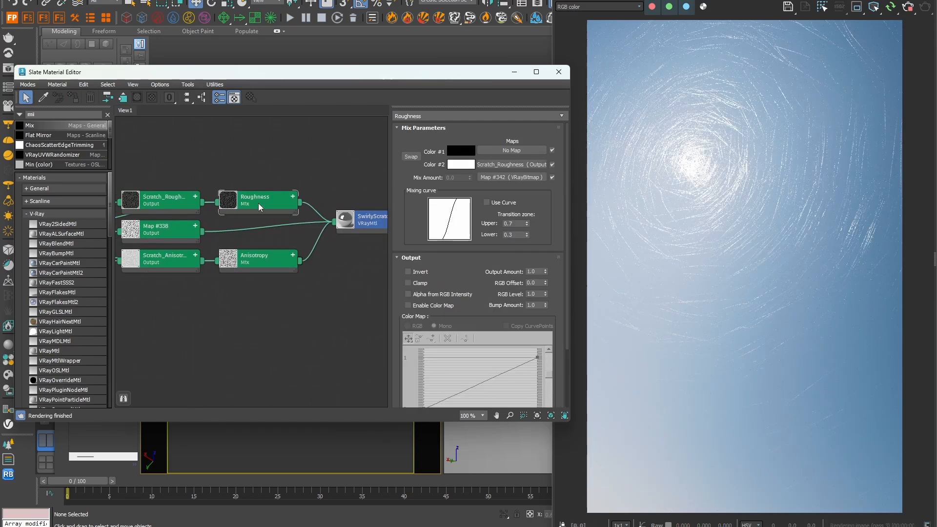
{"action": "left_click", "coordinate": [258, 204]}
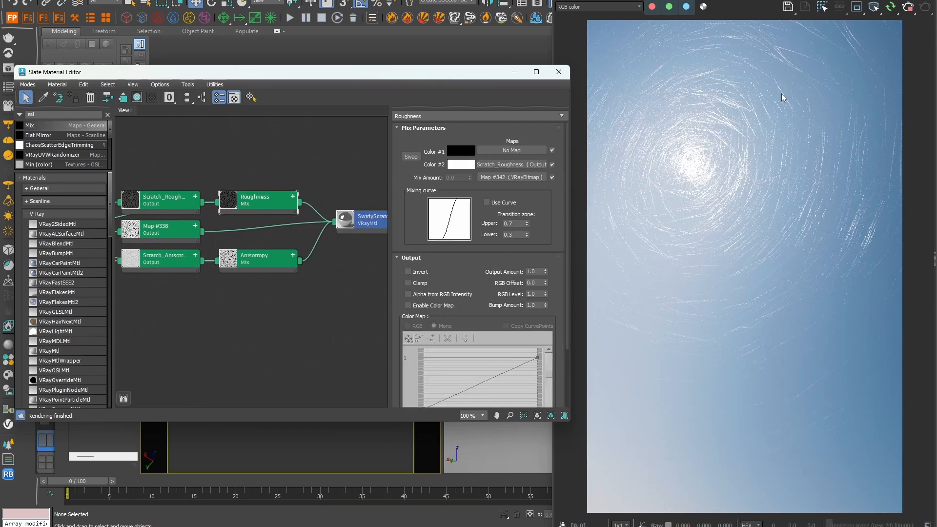
{"action": "left_click", "coordinate": [873, 6]}
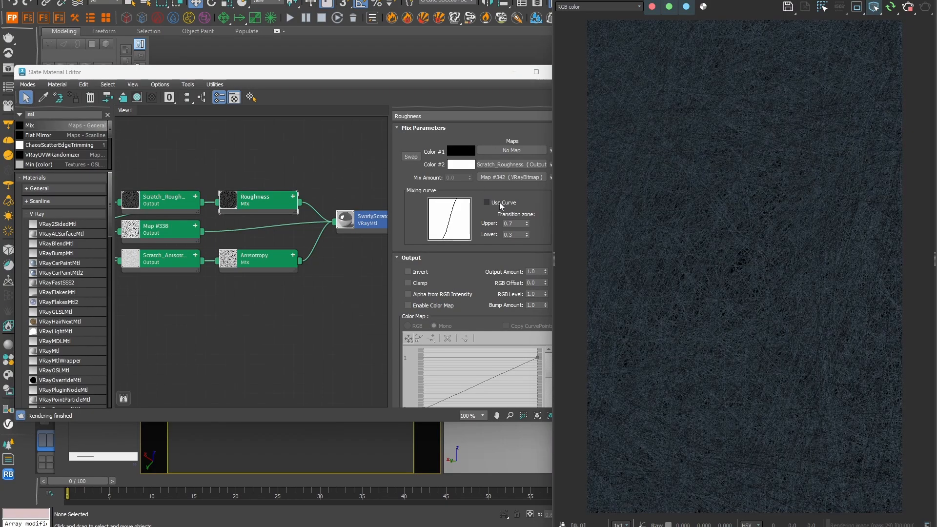
Enable the mixing curve on the Roughness mix and set its transition zone to upper 1.0 and lower 0.99.
{"action": "middle_click_drag", "start_coordinate": [246, 192], "coordinate": [256, 198]}
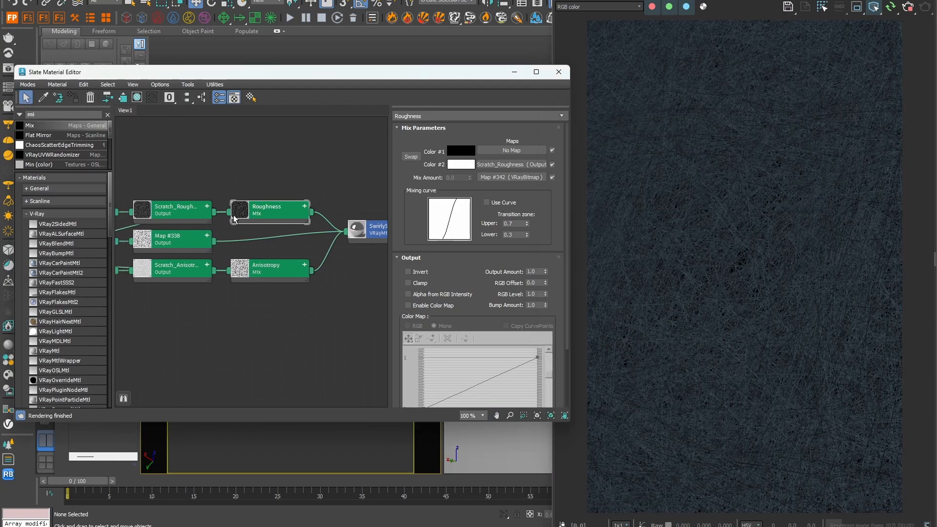
{"action": "left_click", "coordinate": [490, 204]}
{"action": "key", "text": "Tab"}
{"action": "type", "text": "1"}
{"action": "key", "text": "Return"}
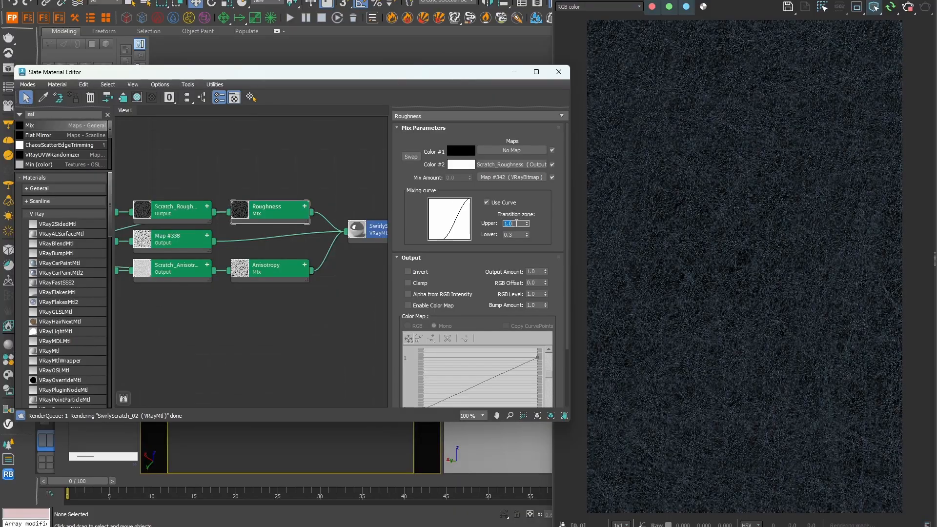
{"action": "key", "text": "Tab"}
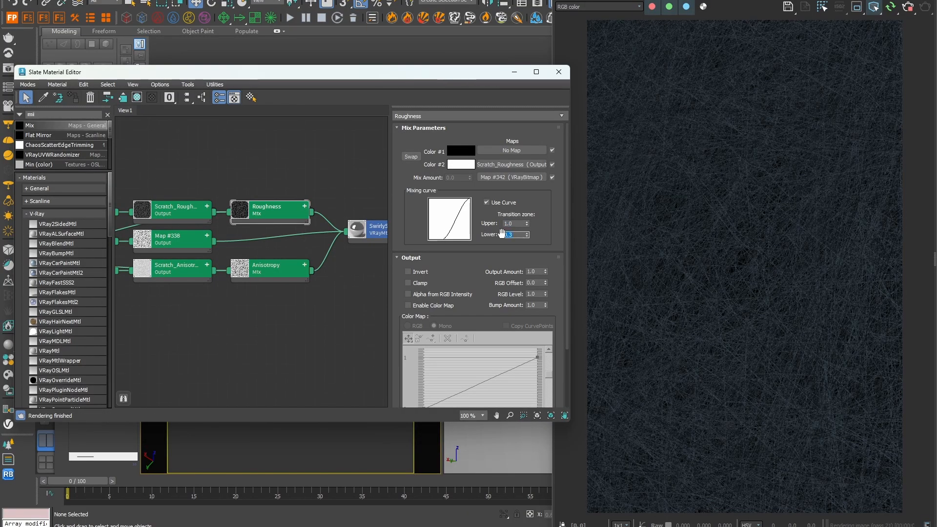
{"action": "type", "text": "0"}
{"action": "type", "text": ".99"}
{"action": "key", "text": "Return"}
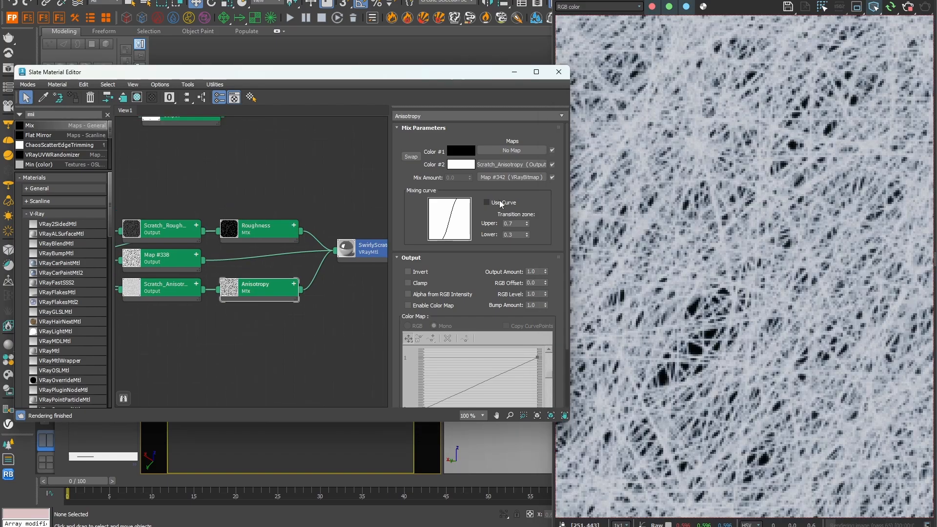
Enable the mixing curve on the Anisotropy mix, set its transition zone to upper 1.0 and lower 0.99, and turn off debug shading.
{"action": "left_click", "coordinate": [501, 203]}
{"action": "double_click", "coordinate": [510, 224]}
{"action": "type", "text": "1"}
{"action": "key", "text": "Tab"}
{"action": "type", "text": "0.99"}
{"action": "key", "text": "Return"}
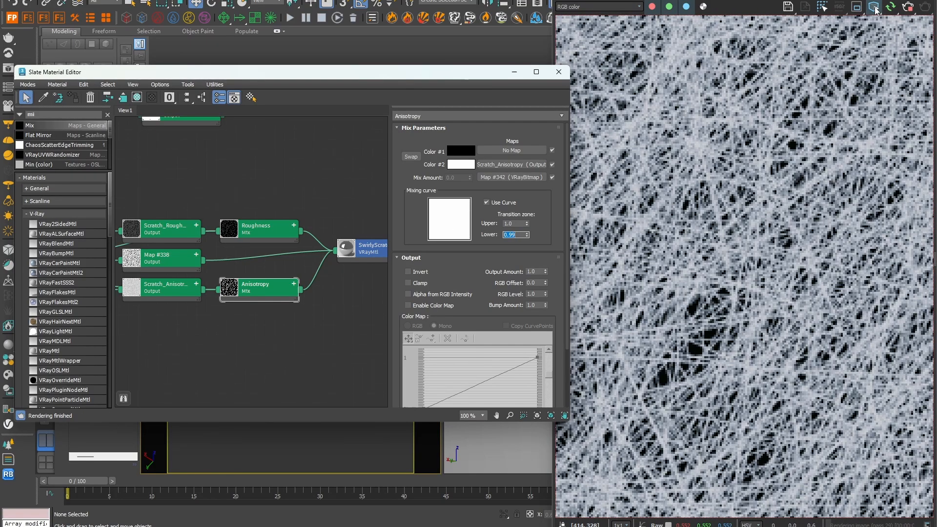
{"action": "left_click", "coordinate": [874, 8]}
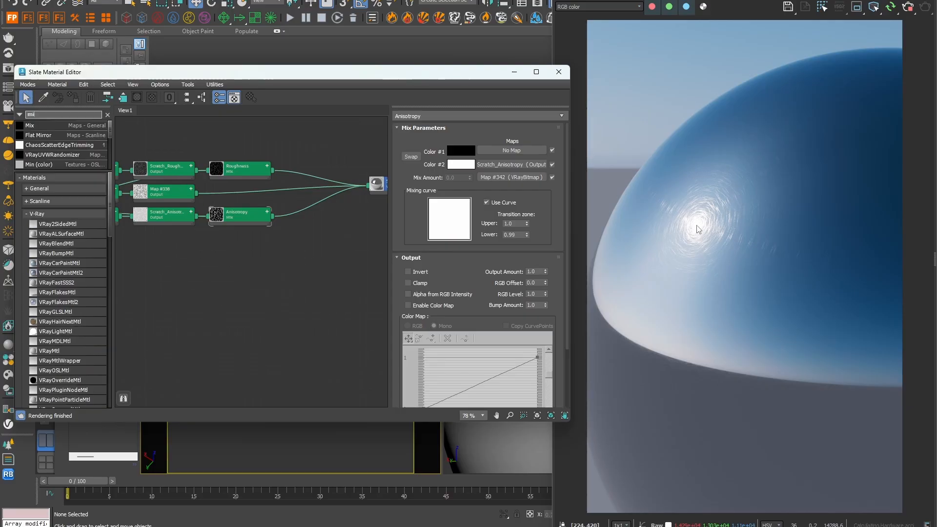
Insert a new Mix map between the Anisotropy mix and the SwirlyScratch_02 material, with the Anisotropy mix feeding Color 1.
{"action": "scroll", "coordinate": [696, 229], "scroll_direction": "up", "scroll_amount": 3}
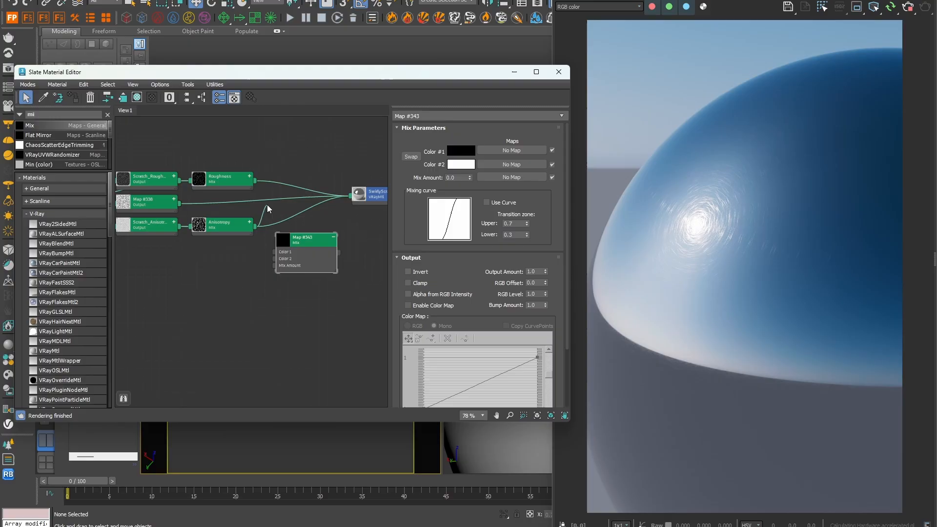
{"action": "left_click_drag", "start_coordinate": [254, 225], "coordinate": [305, 246]}
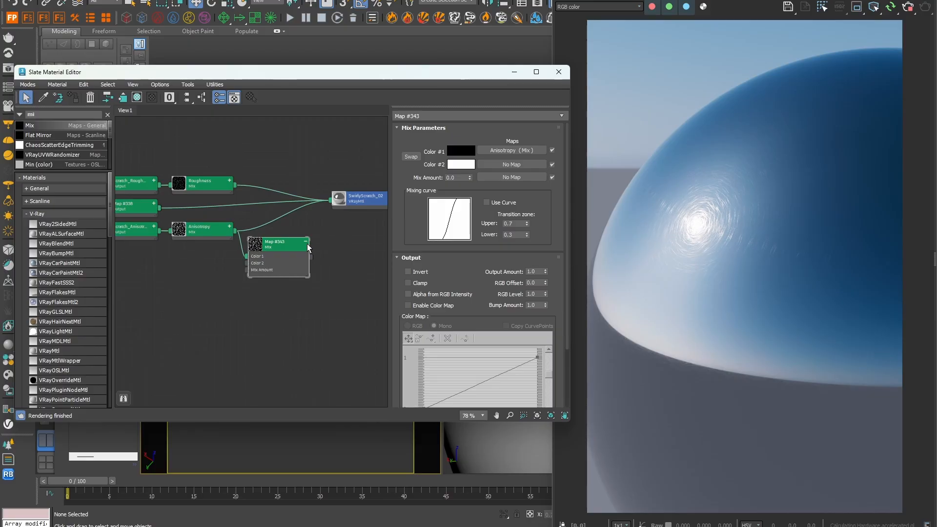
{"action": "left_click_drag", "start_coordinate": [311, 257], "coordinate": [364, 197]}
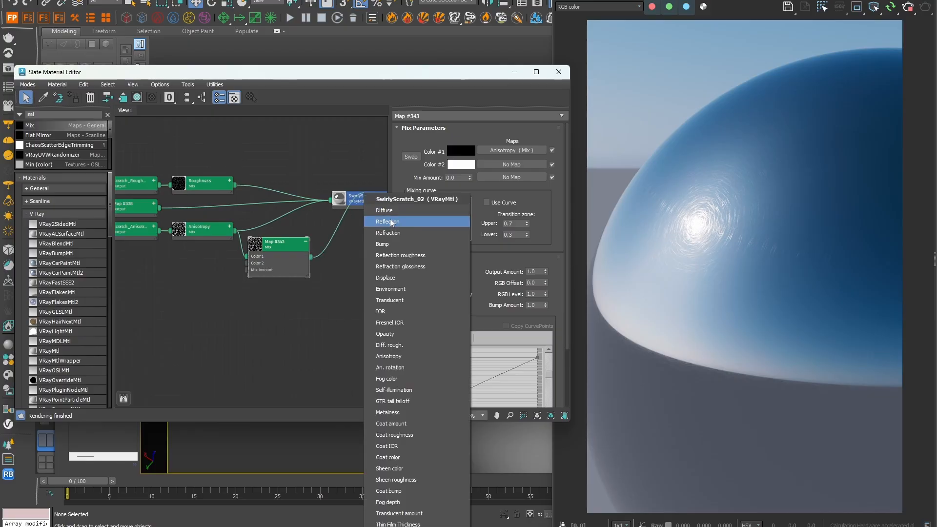
{"action": "left_click", "coordinate": [393, 390]}
Add an Output map fed by the G RGB Tint and connect it to the new Mix map's Mix Amount.
{"action": "left_click_drag", "start_coordinate": [53, 116], "coordinate": [20, 121]}
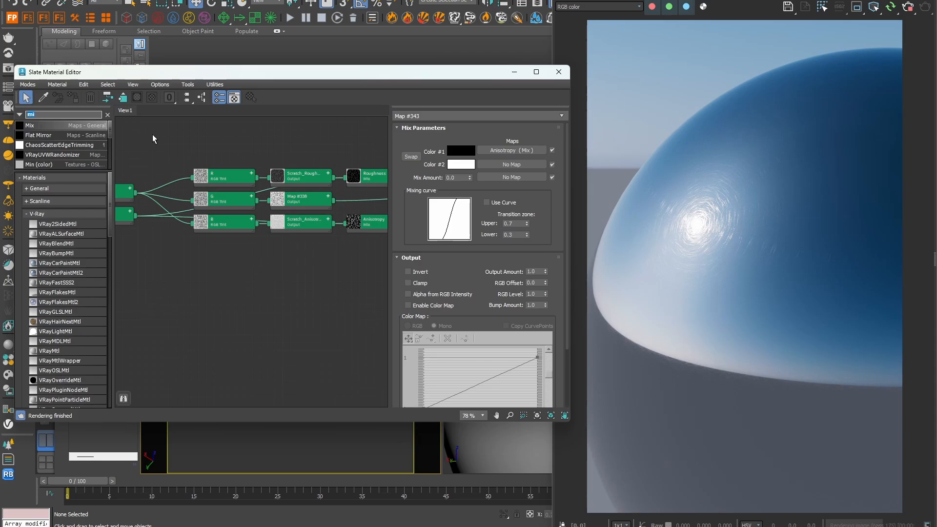
{"action": "type", "text": "ou"}
{"action": "left_click_drag", "start_coordinate": [34, 165], "coordinate": [302, 278]}
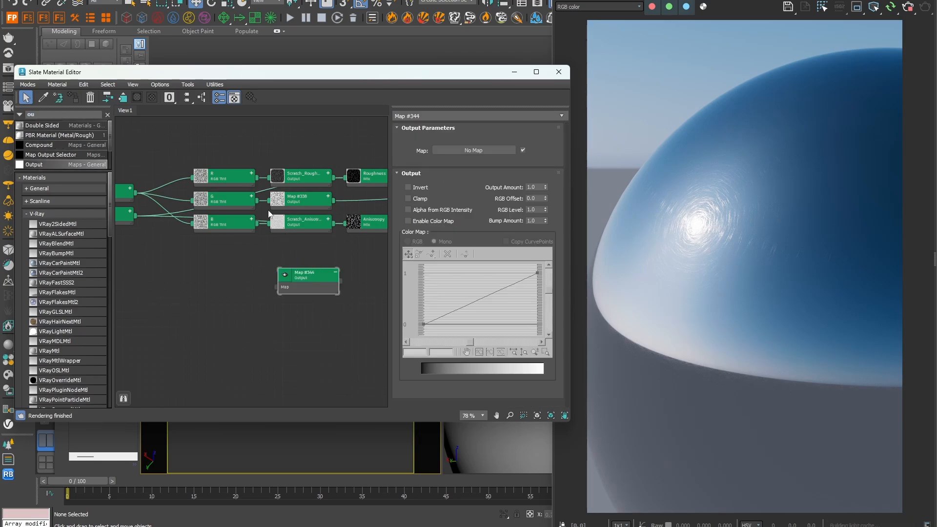
{"action": "left_click_drag", "start_coordinate": [257, 200], "coordinate": [301, 283]}
{"action": "middle_click_drag", "start_coordinate": [300, 283], "coordinate": [214, 267]}
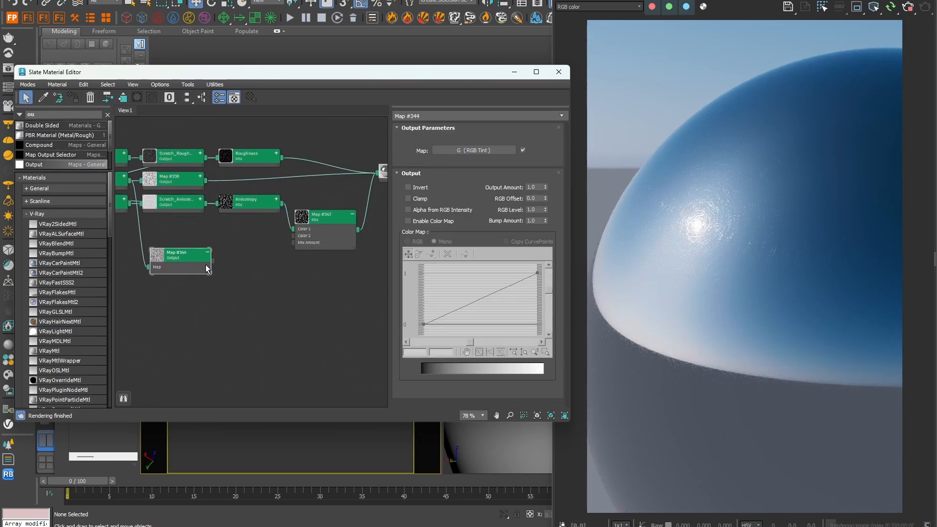
{"action": "left_click_drag", "start_coordinate": [294, 254], "coordinate": [314, 245]}
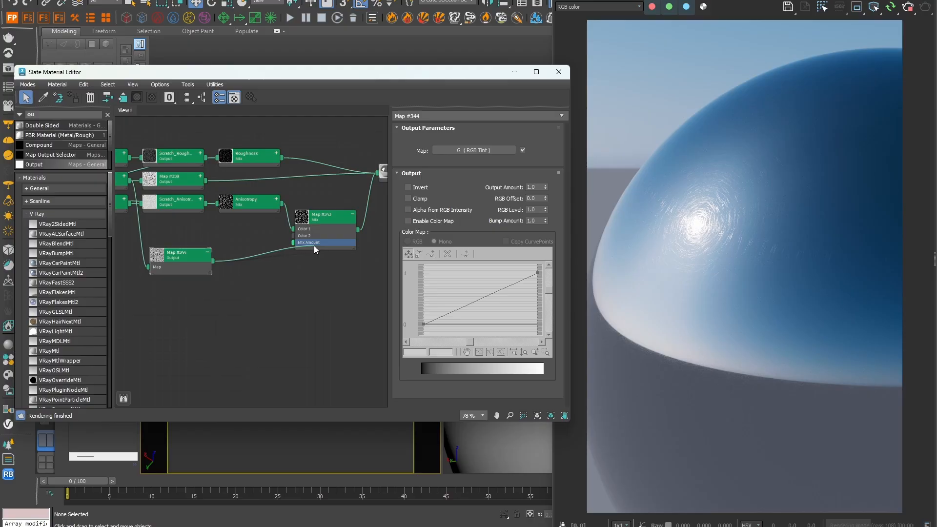
Open the new Mix map's Color #2 for editing.
{"action": "double_click", "coordinate": [332, 219]}
{"action": "left_click", "coordinate": [460, 163]}
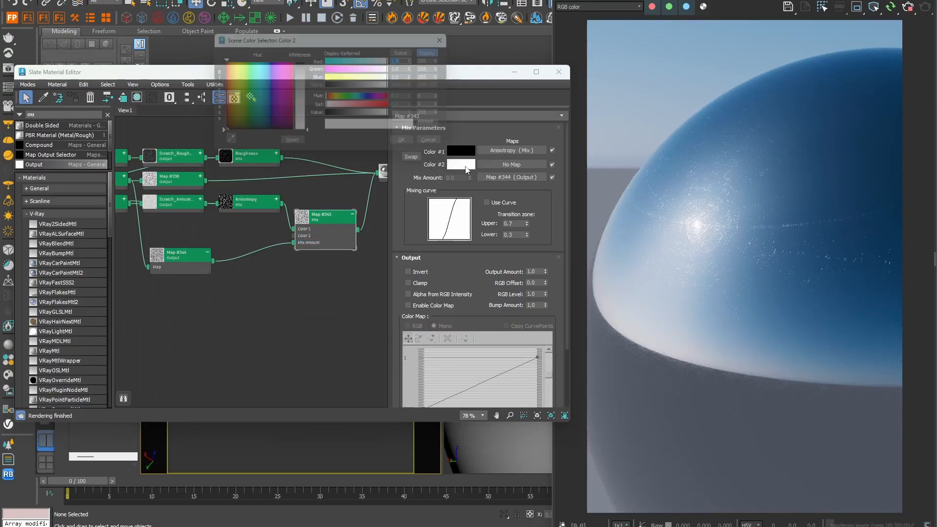
{"action": "key", "text": "Escape"}
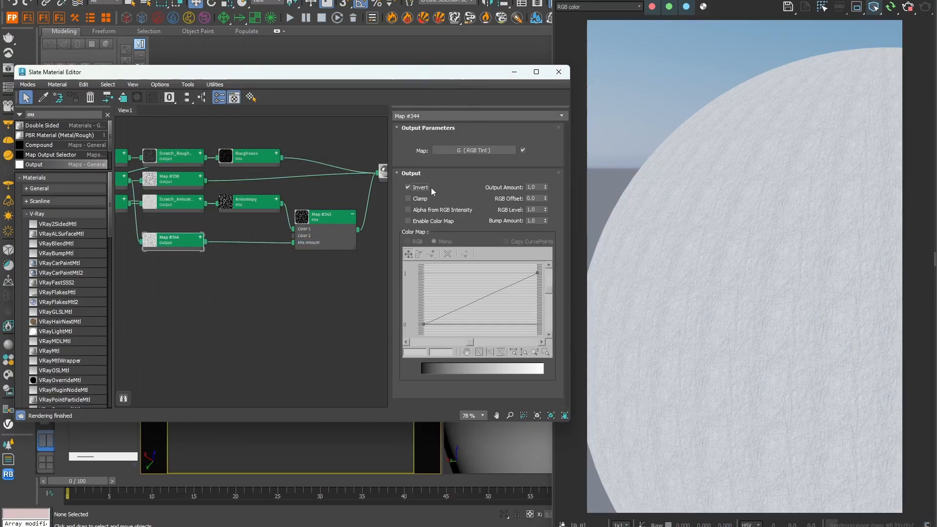
Enable the color map on the inverted G Output map, raise its first curve point to 1, and pull the curve's middle down toward 0.
{"action": "left_click", "coordinate": [429, 222]}
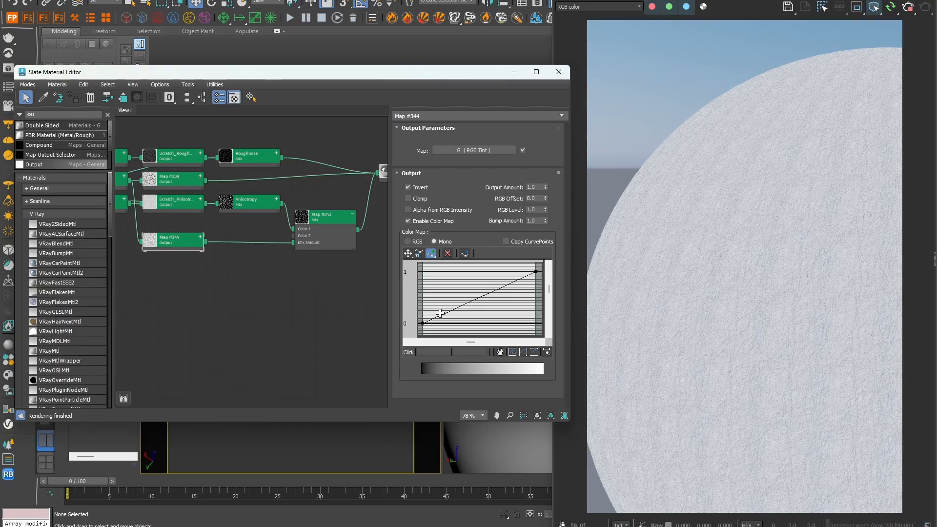
{"action": "left_click", "coordinate": [407, 253]}
{"action": "left_click", "coordinate": [422, 323]}
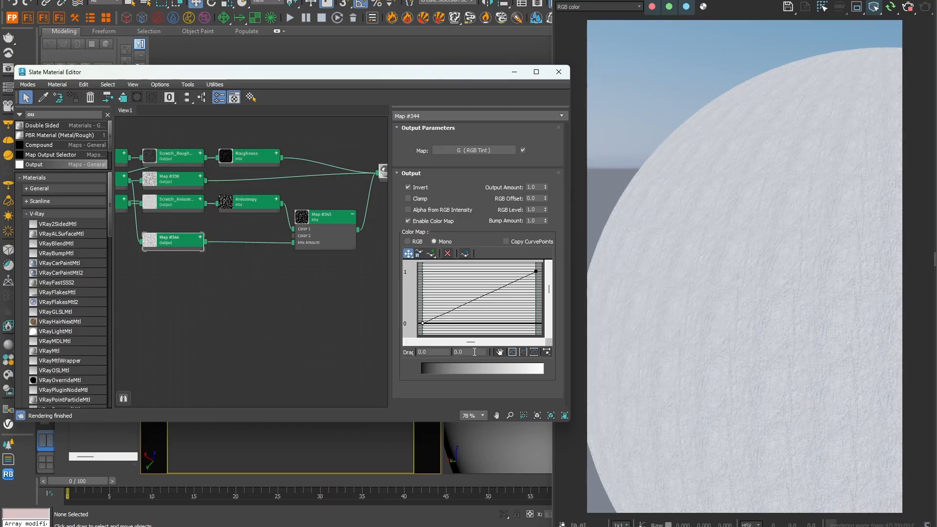
{"action": "double_click", "coordinate": [474, 351]}
{"action": "type", "text": "1"}
{"action": "key", "text": "Return"}
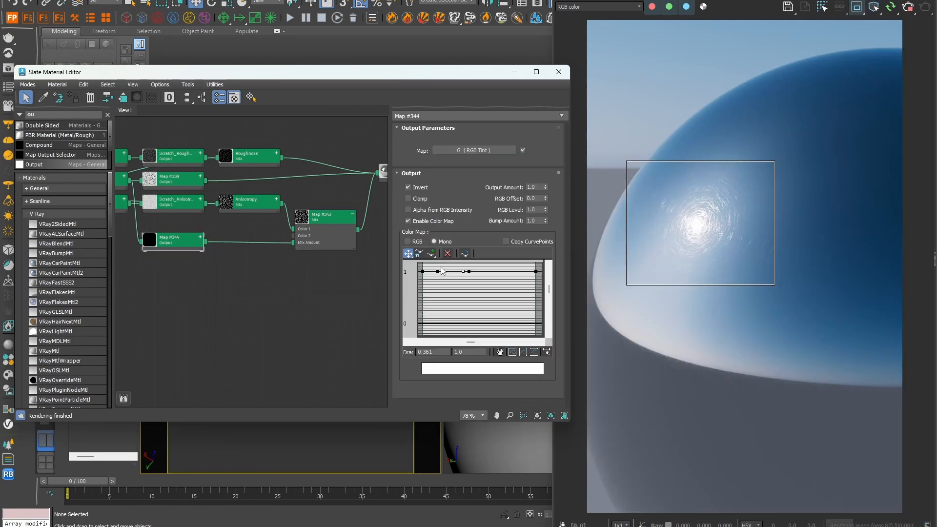
{"action": "left_click_drag", "start_coordinate": [440, 266], "coordinate": [463, 323]}
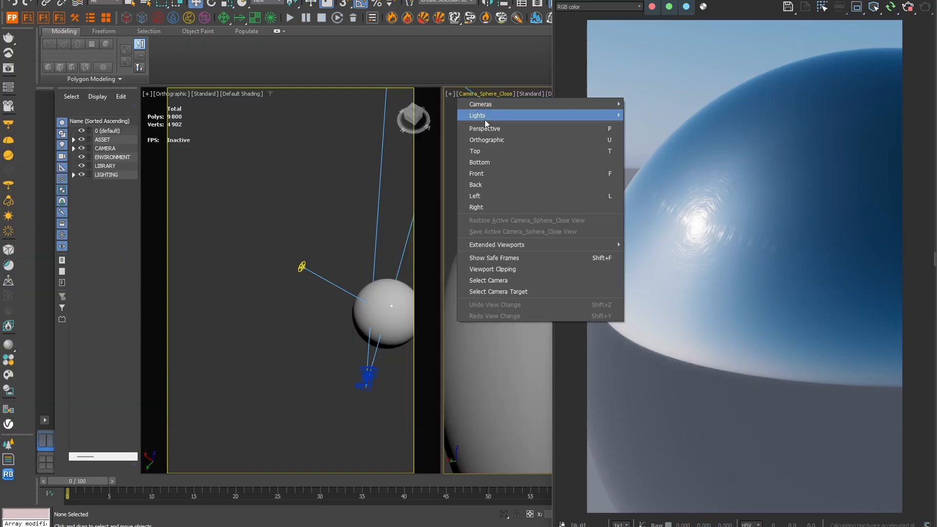
Switch the Camera_Sphere_Close viewport to Perspective, maximize it, and orbit around the sphere.
{"action": "key", "text": "Escape"}
{"action": "left_click", "coordinate": [496, 264]}
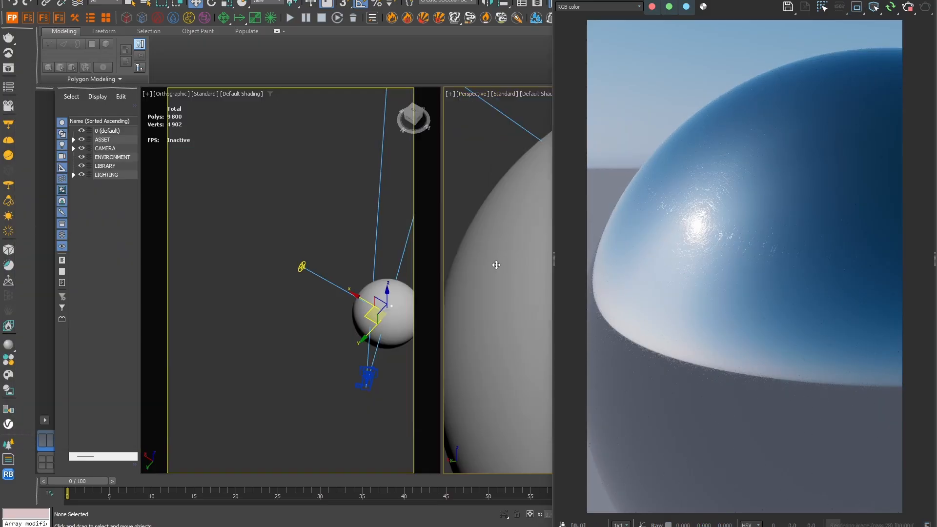
{"action": "key", "text": "alt+w"}
{"action": "middle_click_drag", "start_coordinate": [405, 292], "coordinate": [126, 281], "text": "alt"}
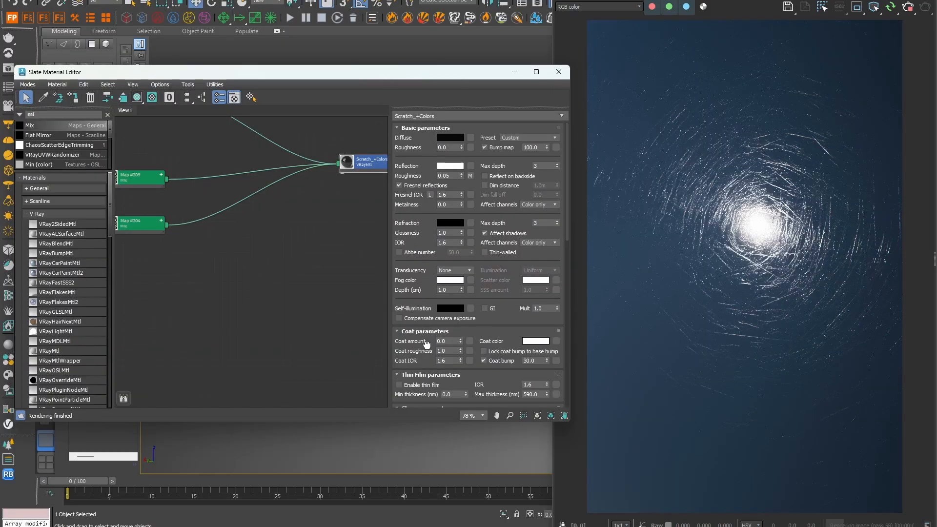
Enable thin film on the Scratch_+Colors material and set its thin film IOR to 1.2.
{"action": "left_click_drag", "start_coordinate": [426, 343], "coordinate": [416, 241]}
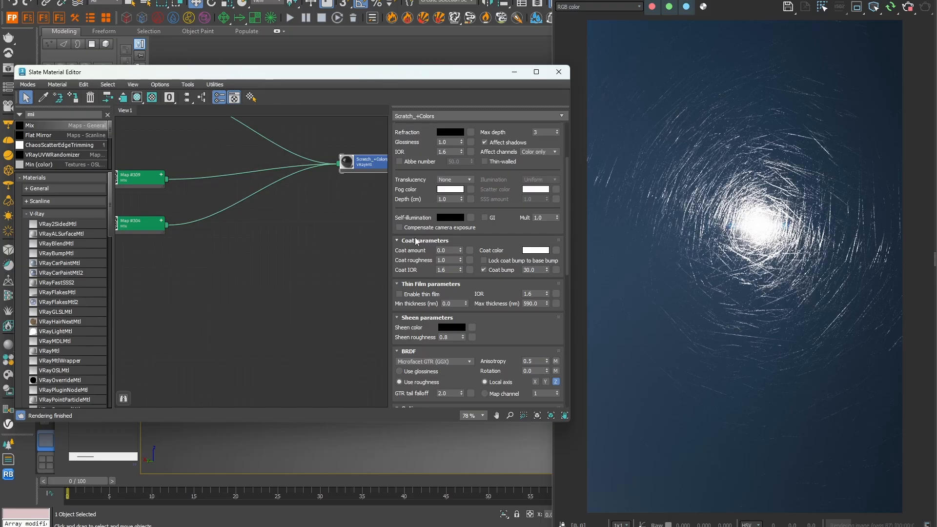
{"action": "left_click", "coordinate": [399, 294]}
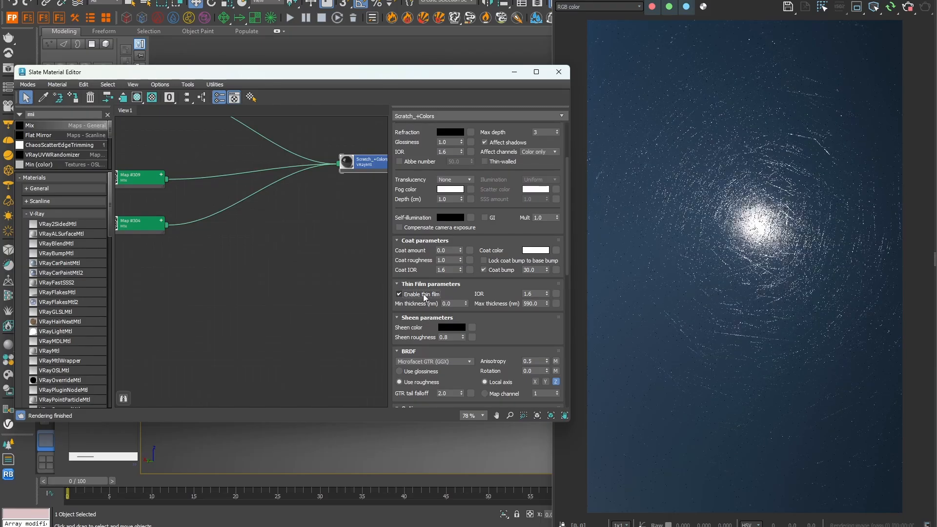
{"action": "left_click_drag", "start_coordinate": [537, 292], "coordinate": [494, 283]}
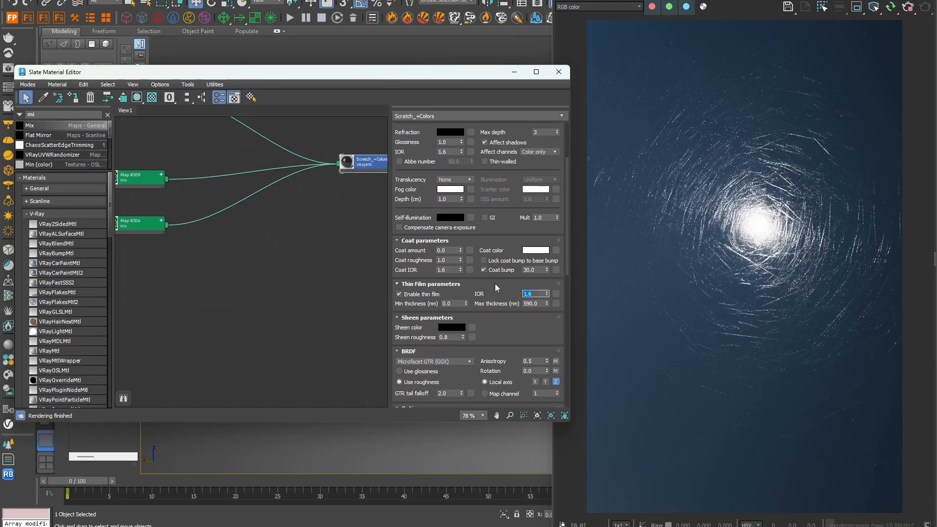
{"action": "type", "text": "1.2"}
{"action": "left_click", "coordinate": [453, 303]}
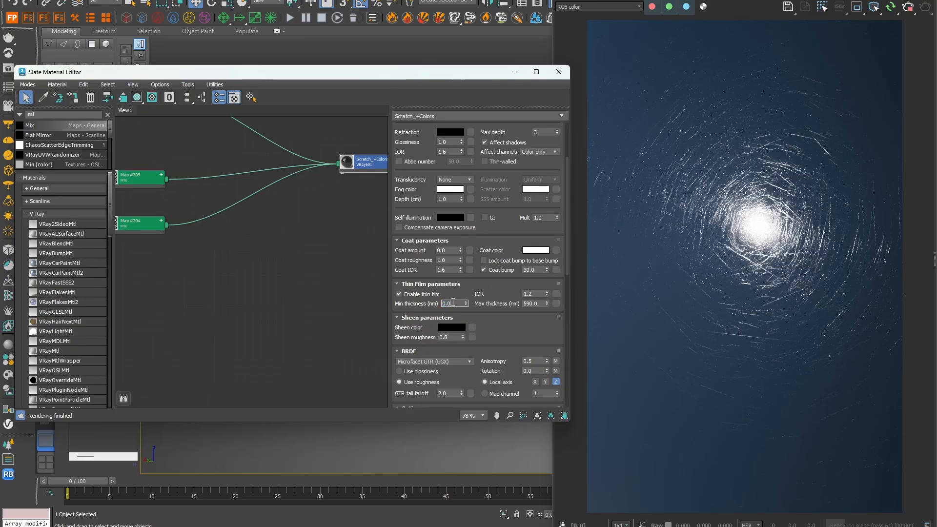
{"action": "double_click", "coordinate": [456, 305]}
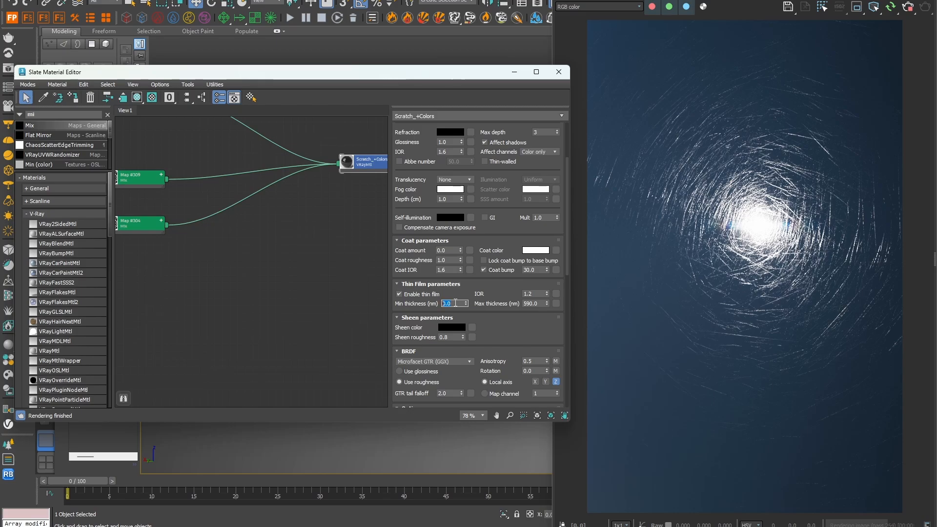
Add an Output map below the existing anisotropy nodes and feed it from the R RGB Tint.
{"action": "left_click", "coordinate": [198, 275]}
{"action": "scroll", "coordinate": [198, 275], "scroll_direction": "down", "scroll_amount": 2}
{"action": "middle_click_drag", "start_coordinate": [197, 275], "coordinate": [326, 231]}
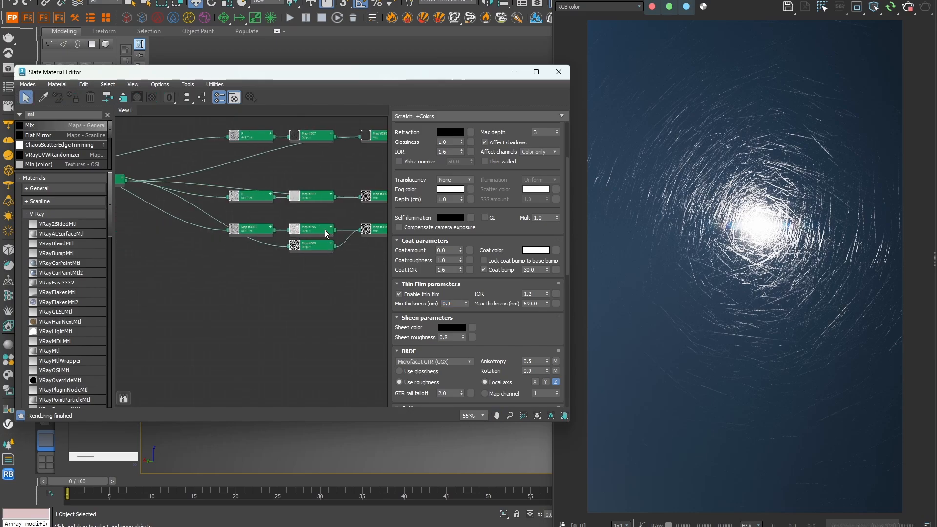
{"action": "middle_click_drag", "start_coordinate": [307, 164], "coordinate": [258, 167]}
{"action": "left_click_drag", "start_coordinate": [57, 115], "coordinate": [27, 115]}
{"action": "type", "text": "ou"}
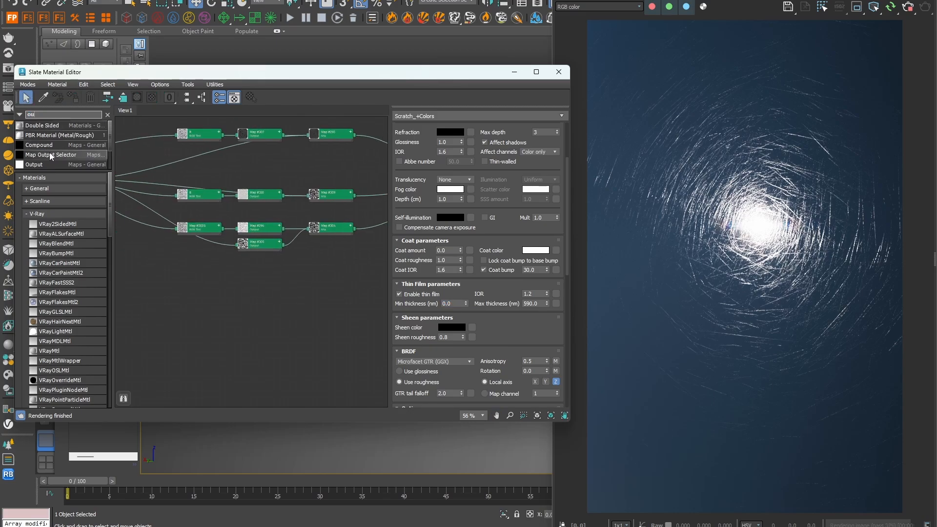
{"action": "left_click_drag", "start_coordinate": [34, 165], "coordinate": [299, 269]}
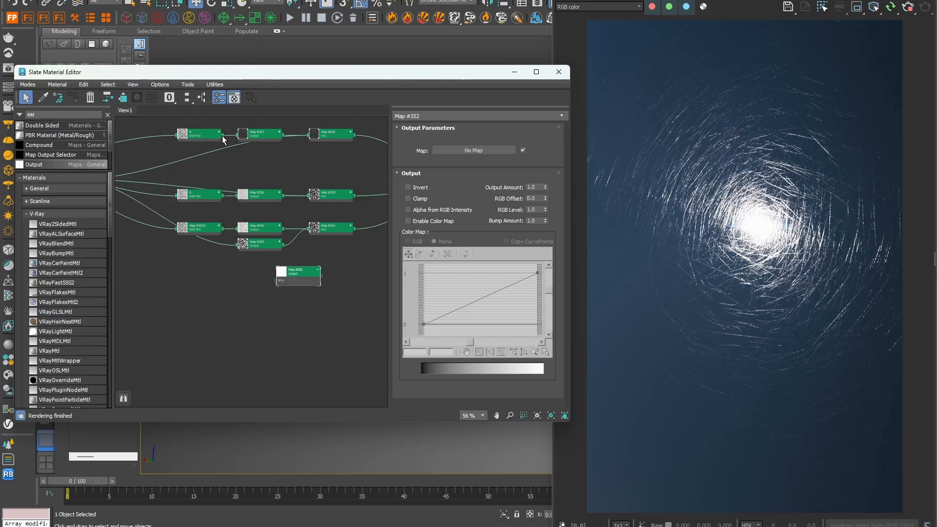
{"action": "left_click_drag", "start_coordinate": [222, 135], "coordinate": [276, 280]}
Add a second Output map fed by the R-driven Output map and name it Thinfilm_thickness.
{"action": "middle_click_drag", "start_coordinate": [352, 261], "coordinate": [242, 244]}
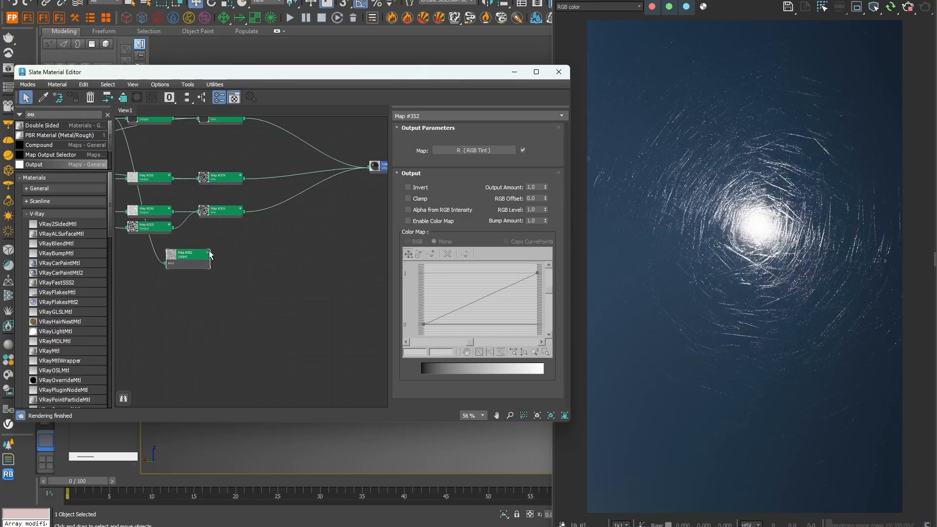
{"action": "scroll", "coordinate": [210, 255], "scroll_direction": "up", "scroll_amount": 2}
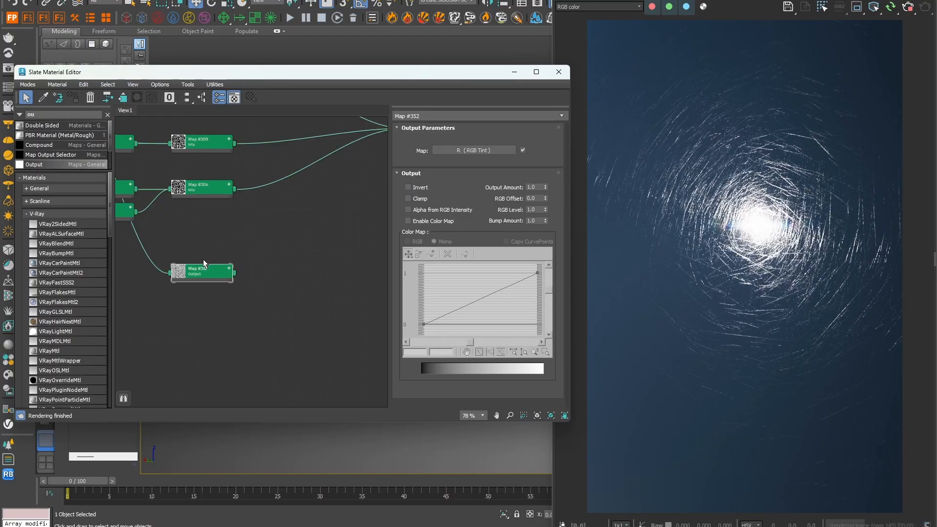
{"action": "scroll", "coordinate": [203, 259], "scroll_direction": "down", "scroll_amount": 1}
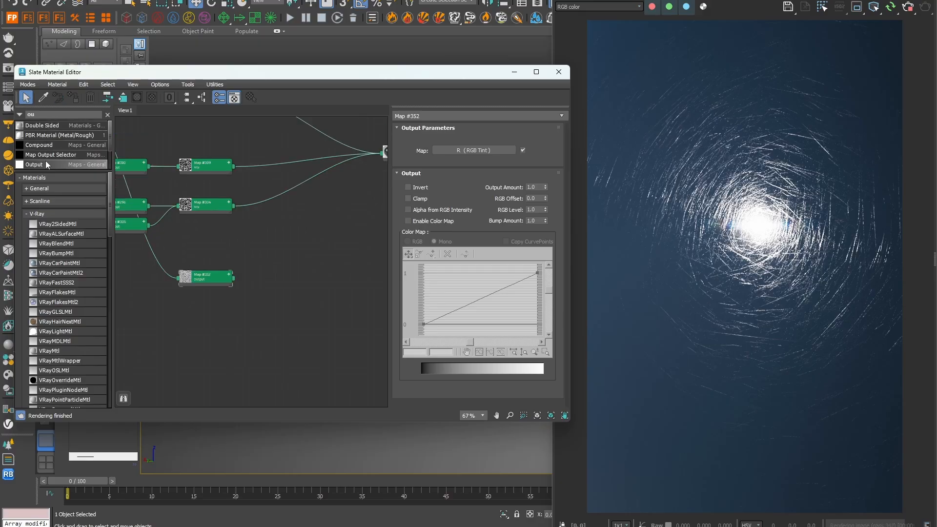
{"action": "left_click_drag", "start_coordinate": [287, 272], "coordinate": [262, 273]}
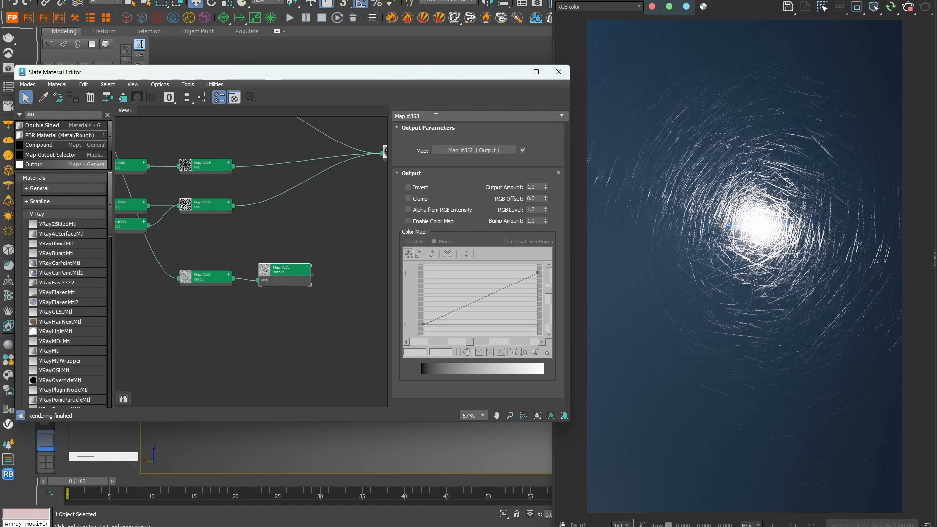
{"action": "left_click_drag", "start_coordinate": [435, 117], "coordinate": [340, 114]}
{"action": "type", "text": "Thinfilm_th"}
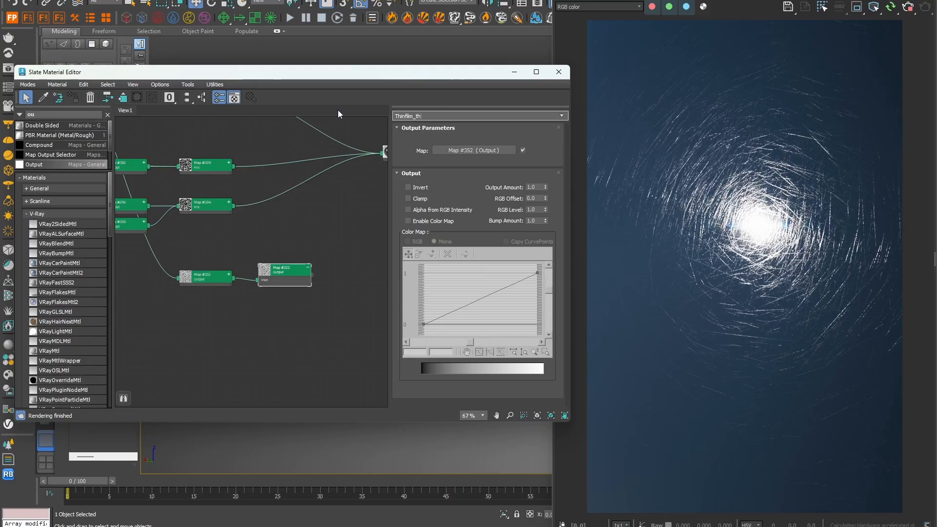
{"action": "type", "text": "ickness"}
Duplicate the thickness Output map directly below itself and name the copy Thin_IOR.
{"action": "left_click_drag", "start_coordinate": [295, 277], "coordinate": [295, 303], "text": "shift"}
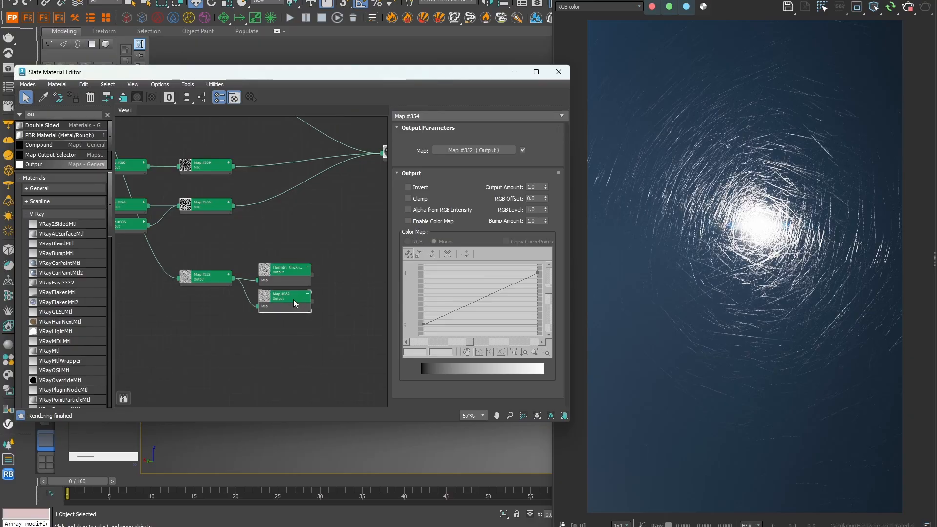
{"action": "left_click", "coordinate": [430, 116]}
{"action": "type", "text": "Thin"}
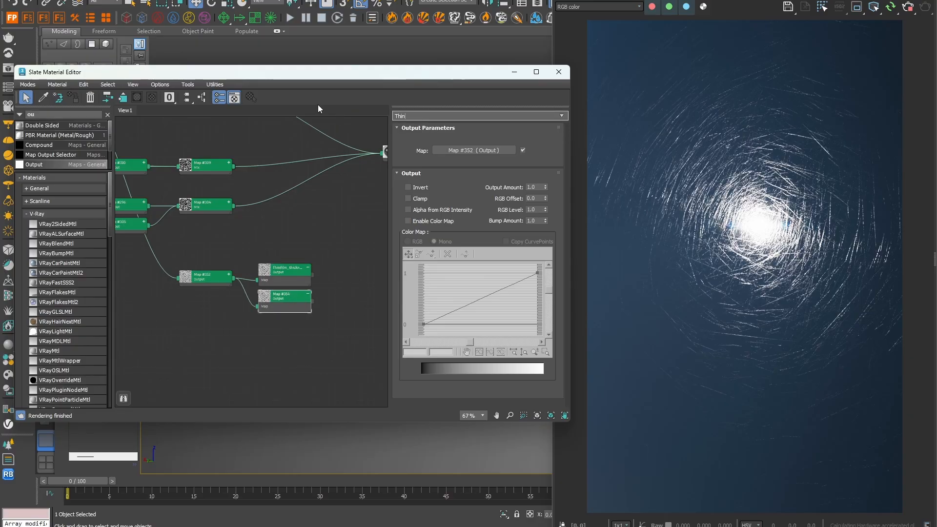
{"action": "type", "text": "_IO"}
{"action": "type", "text": "R"}
{"action": "key", "text": "Return"}
Connect the Thinfilm_thickness map to the thin film's Max thickness and Thin_IOR to its IOR, both as instances.
{"action": "left_click_drag", "start_coordinate": [242, 287], "coordinate": [555, 394]}
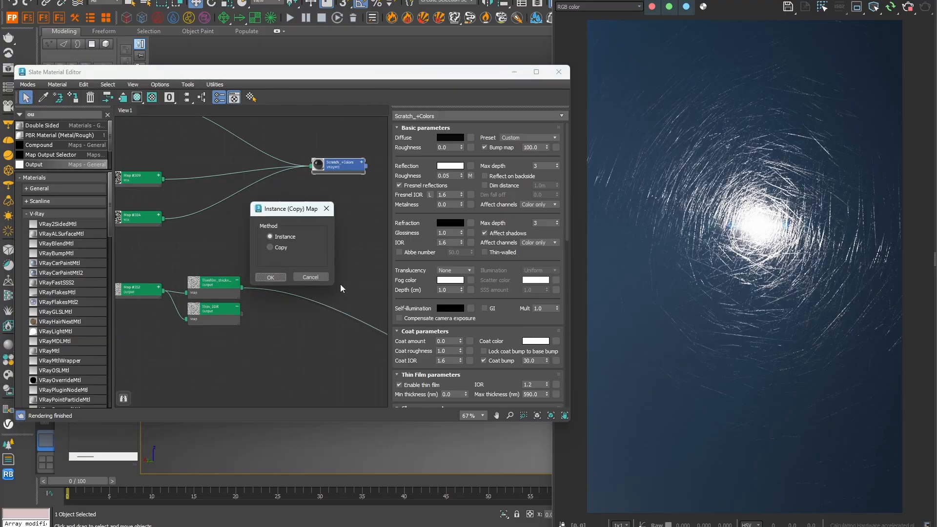
{"action": "left_click", "coordinate": [270, 279]}
{"action": "left_click_drag", "start_coordinate": [242, 314], "coordinate": [556, 385]}
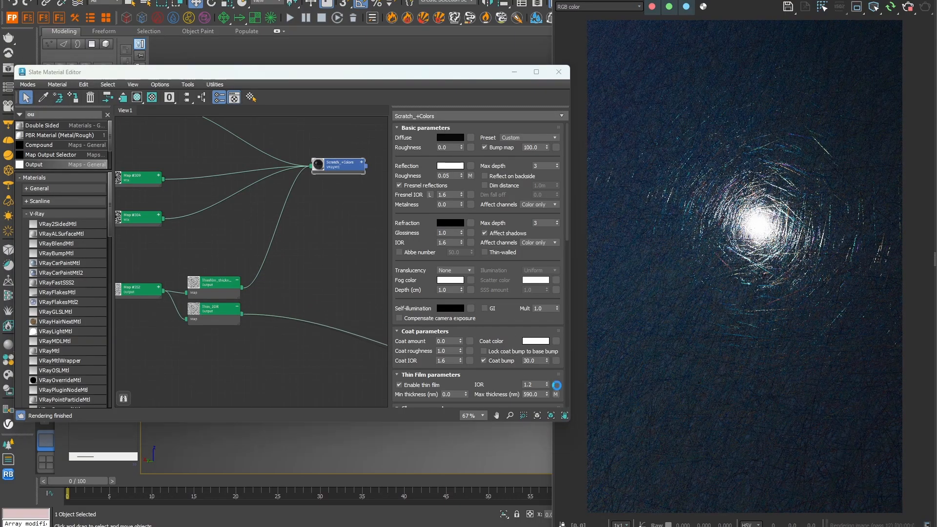
{"action": "left_click", "coordinate": [270, 277]}
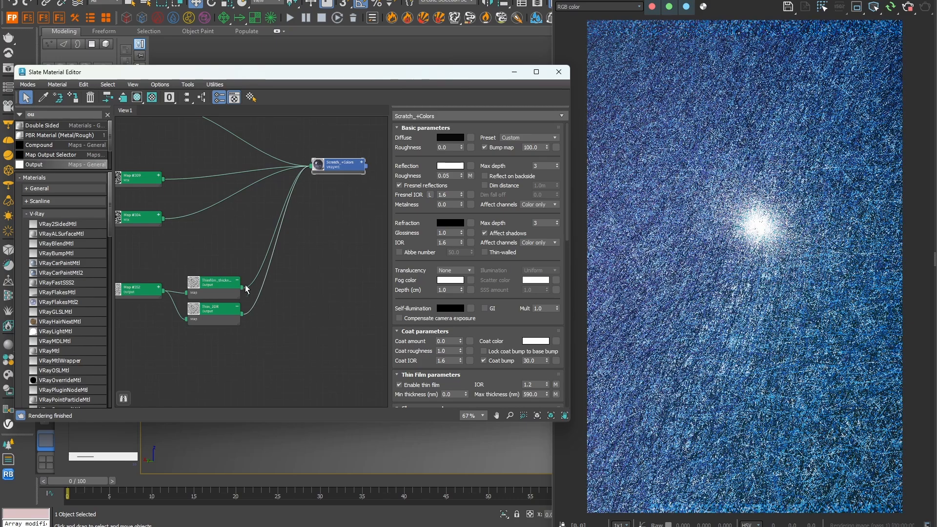
Enable the color map on the Thin_IOR Output map and set its curve's start point to a value of 1.
{"action": "middle_click_drag", "start_coordinate": [248, 291], "coordinate": [316, 266]}
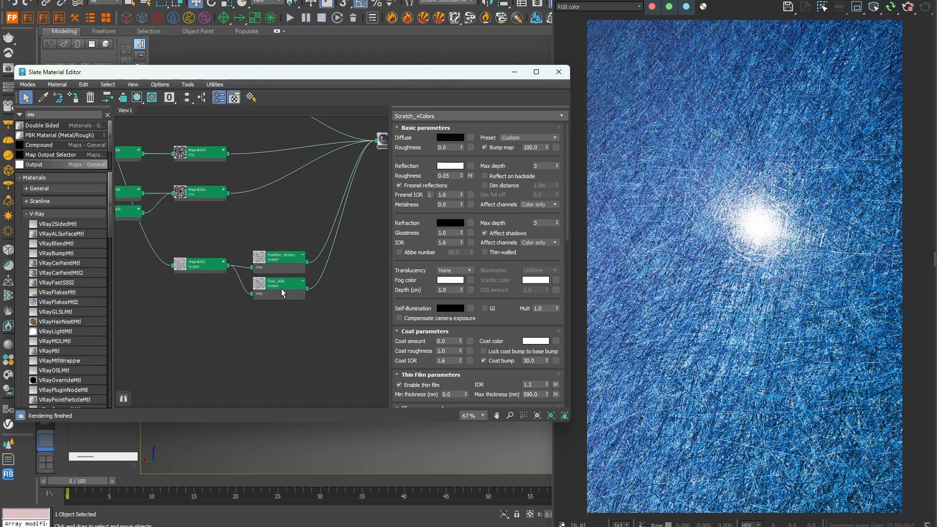
{"action": "double_click", "coordinate": [307, 292]}
{"action": "left_click", "coordinate": [408, 220]}
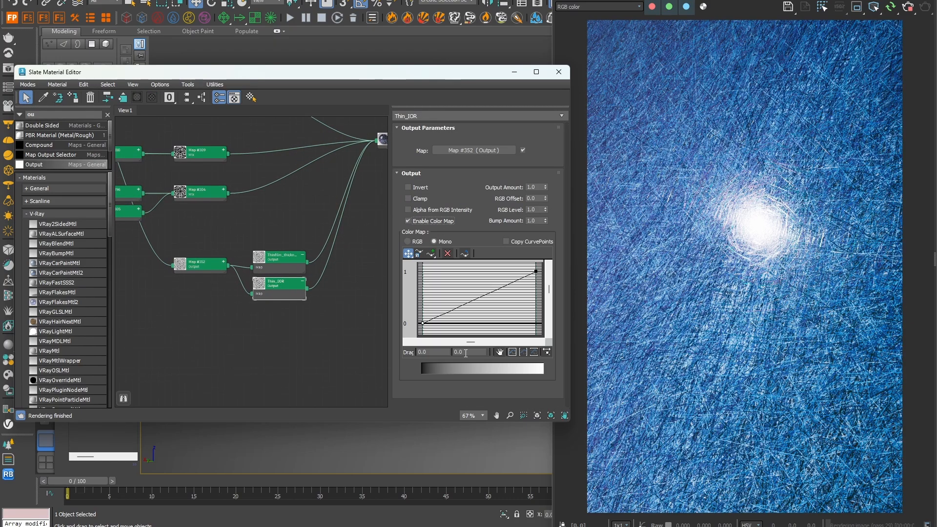
{"action": "double_click", "coordinate": [466, 352]}
{"action": "type", "text": "1"}
{"action": "key", "text": "Return"}
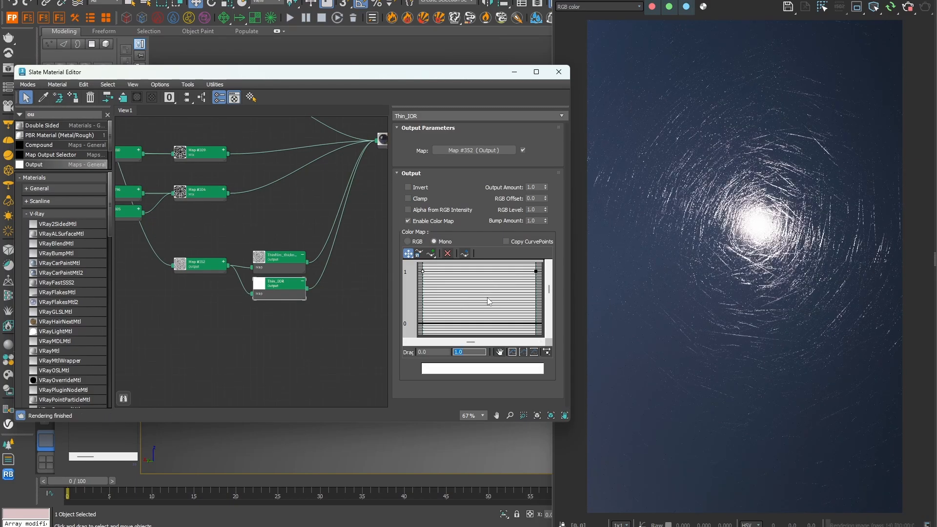
Set the end point of the Thin_IOR color curve to a value of 1.1.
{"action": "middle_click_drag", "start_coordinate": [487, 298], "coordinate": [483, 313]}
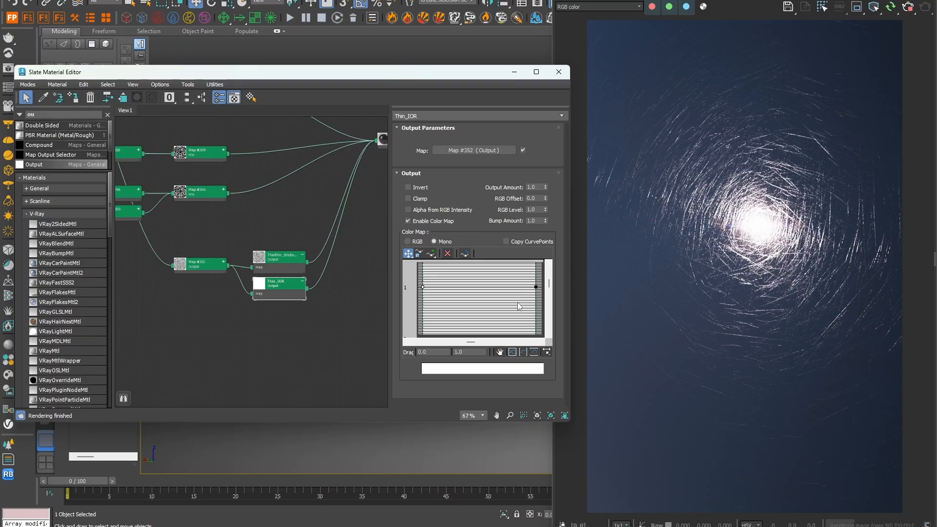
{"action": "left_click", "coordinate": [536, 286]}
{"action": "scroll", "coordinate": [234, 320], "scroll_direction": "up", "scroll_amount": 2}
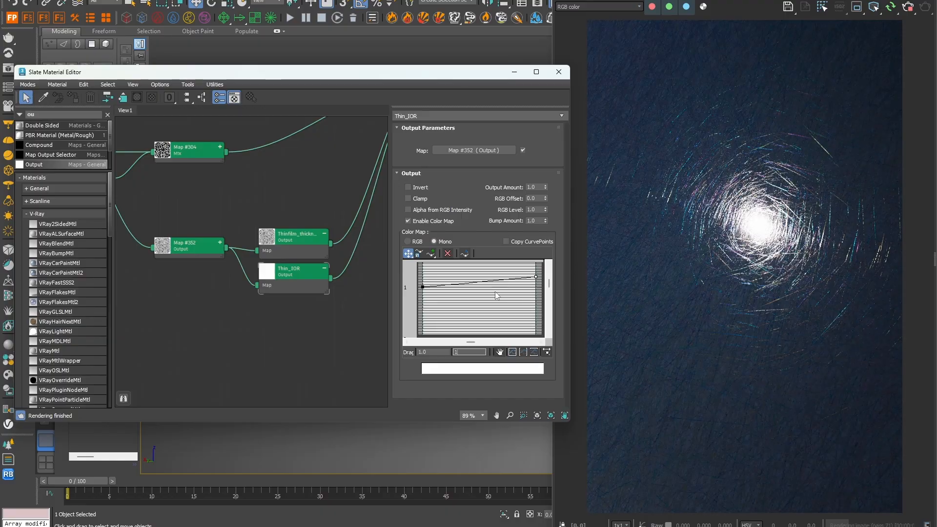
{"action": "type", "text": "1.1"}
{"action": "key", "text": "Return"}
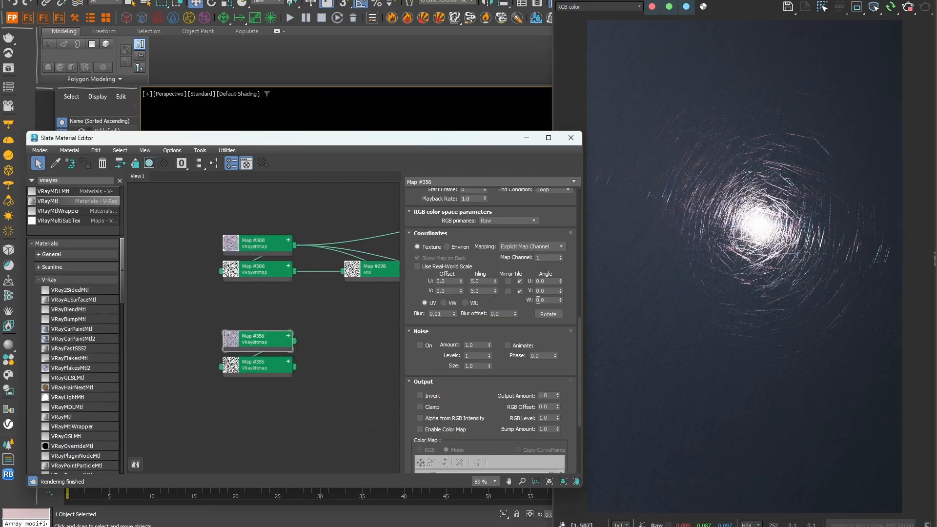
Set the duplicated direction bitmap's W angle to 20 and enable its output color map.
{"action": "key", "text": "Return"}
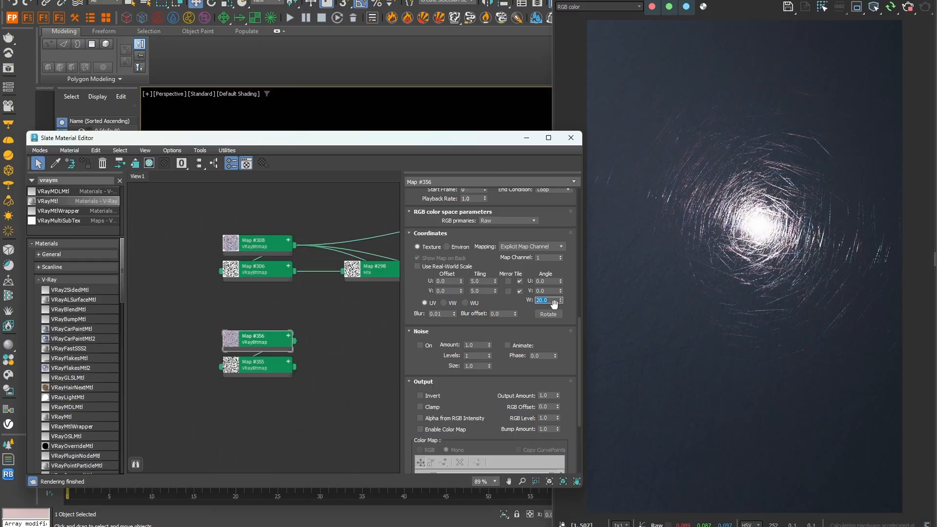
{"action": "scroll", "coordinate": [524, 336], "scroll_direction": "down", "scroll_amount": 4}
{"action": "left_click", "coordinate": [420, 296]}
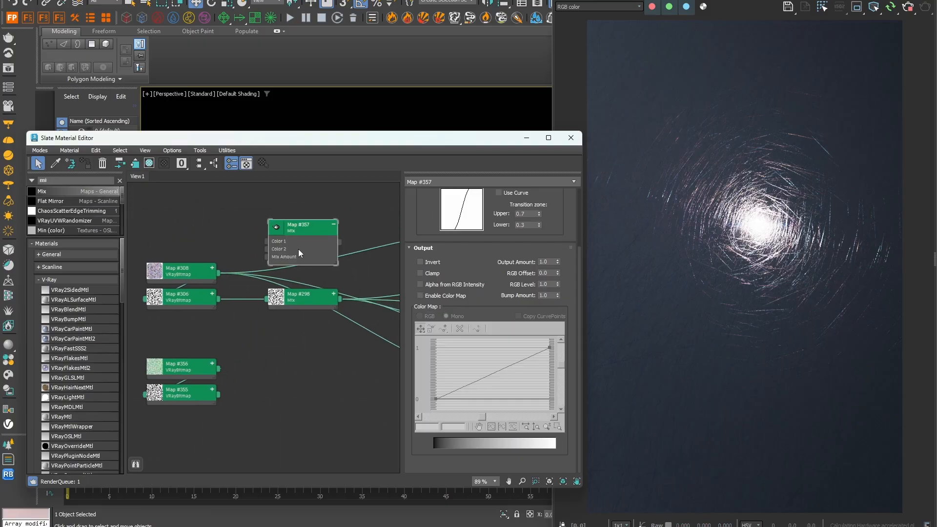
Connect the original direction bitmap to the new Mix's Color 1, its rotated copy to Color 2 and the duplicated mask bitmap to Mix Amount.
{"action": "left_click_drag", "start_coordinate": [218, 272], "coordinate": [287, 240]}
{"action": "left_click_drag", "start_coordinate": [218, 369], "coordinate": [278, 240]}
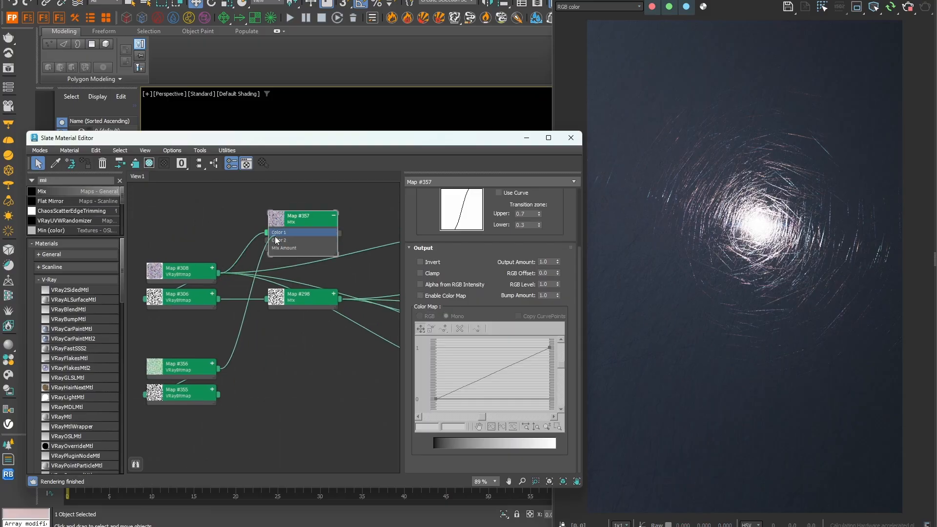
{"action": "left_click_drag", "start_coordinate": [218, 394], "coordinate": [277, 248]}
Feed the new direction Mix into the RGB Tint maps in place of the original bitmap.
{"action": "middle_click_drag", "start_coordinate": [296, 273], "coordinate": [360, 259]}
{"action": "middle_click_drag", "start_coordinate": [341, 215], "coordinate": [194, 237]}
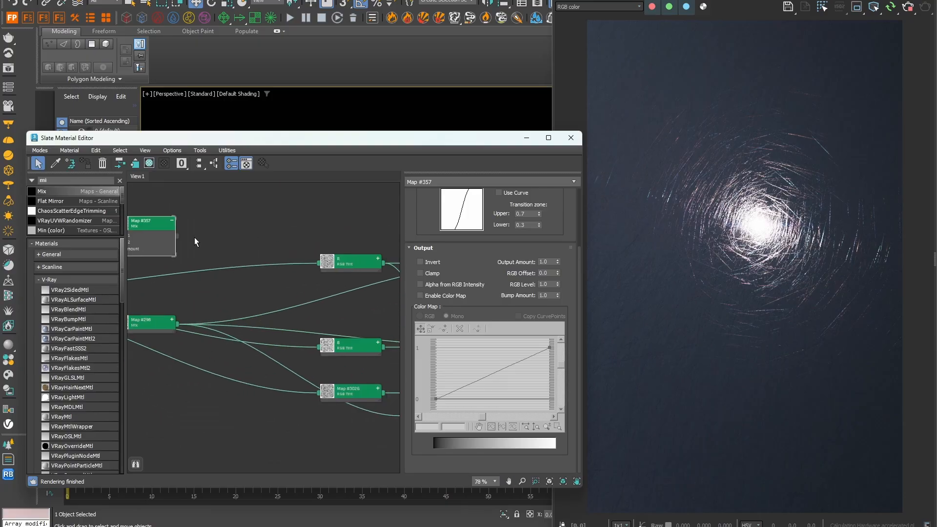
{"action": "left_click_drag", "start_coordinate": [177, 236], "coordinate": [334, 346]}
{"action": "middle_click_drag", "start_coordinate": [131, 293], "coordinate": [364, 253]}
{"action": "middle_click_drag", "start_coordinate": [364, 253], "coordinate": [373, 257]}
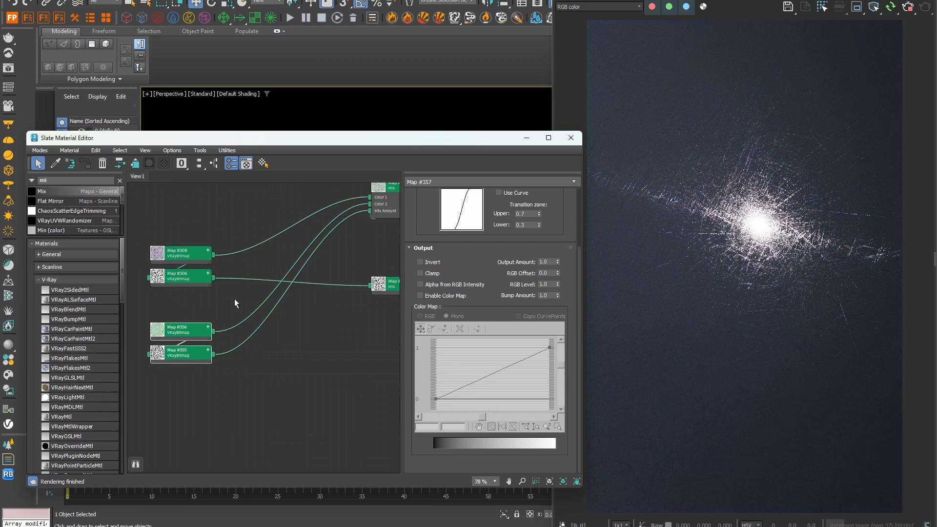
Duplicate the direction Mix below itself and connect the original mask bitmap to Color 1 and the duplicated mask bitmap to Color 2.
{"action": "middle_click_drag", "start_coordinate": [247, 300], "coordinate": [206, 291]}
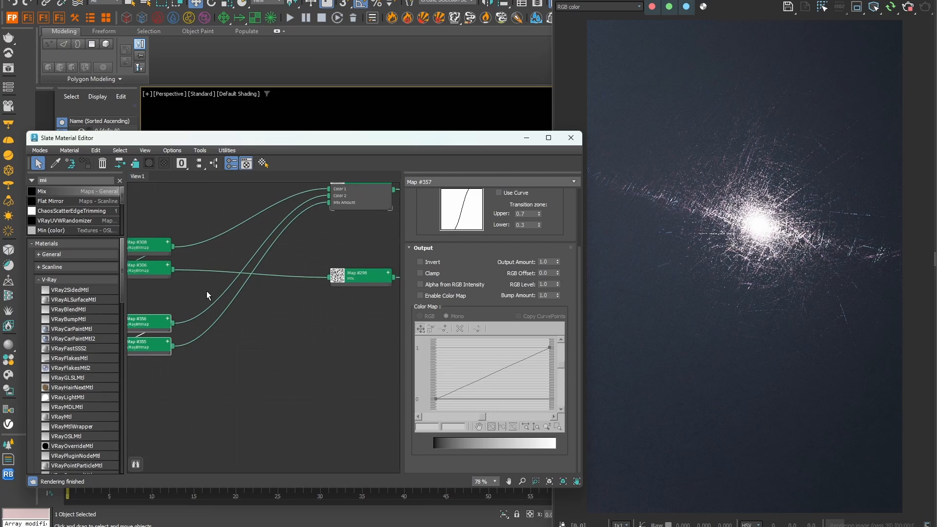
{"action": "middle_click_drag", "start_coordinate": [371, 199], "coordinate": [368, 213]}
{"action": "mouse_move", "coordinate": [351, 200]}
{"action": "left_mouse_down", "text": "shift"}
{"action": "mouse_move", "coordinate": [350, 247]}
{"action": "mouse_move", "coordinate": [289, 235]}
{"action": "left_mouse_up", "text": "shift"}
{"action": "middle_click_drag", "start_coordinate": [254, 331], "coordinate": [317, 328]}
{"action": "left_click", "coordinate": [318, 327]}
{"action": "scroll", "coordinate": [308, 257], "scroll_direction": "up", "scroll_amount": 1}
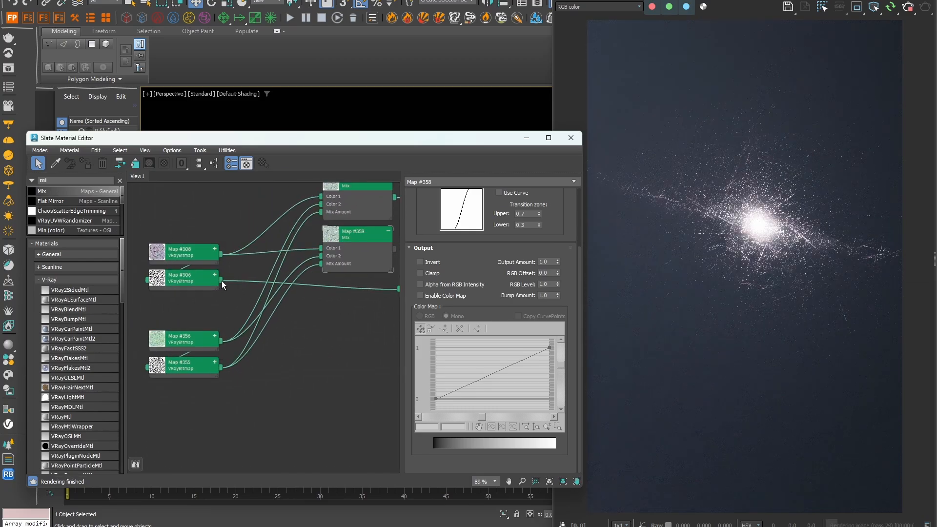
{"action": "left_click_drag", "start_coordinate": [221, 280], "coordinate": [329, 256]}
{"action": "left_click_drag", "start_coordinate": [220, 369], "coordinate": [328, 256]}
Connect the new mask Mix to Color 1 of the existing Map #298 Mix and open the direction Mix's parameters.
{"action": "middle_click_drag", "start_coordinate": [391, 254], "coordinate": [285, 247]}
{"action": "left_click_drag", "start_coordinate": [288, 242], "coordinate": [324, 280]}
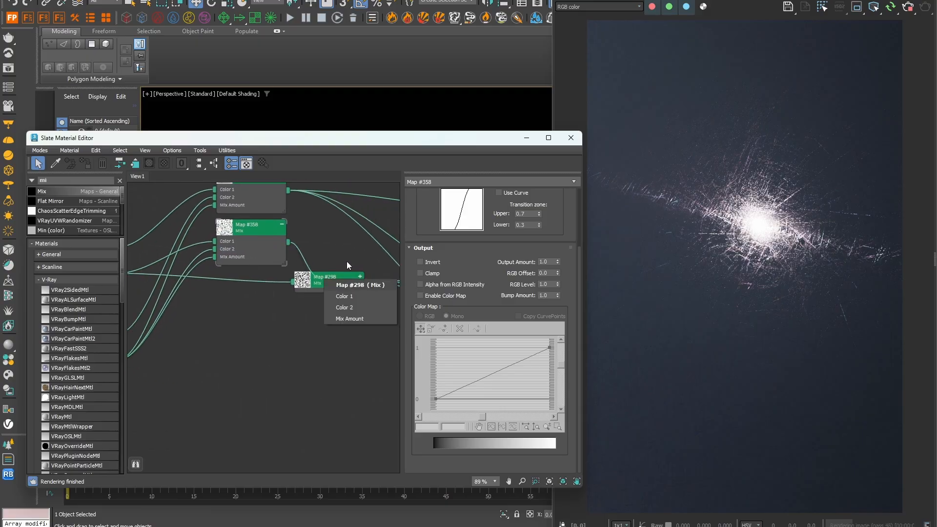
{"action": "left_click", "coordinate": [344, 294]}
{"action": "middle_click_drag", "start_coordinate": [273, 293], "coordinate": [345, 350]}
{"action": "double_click", "coordinate": [322, 233]}
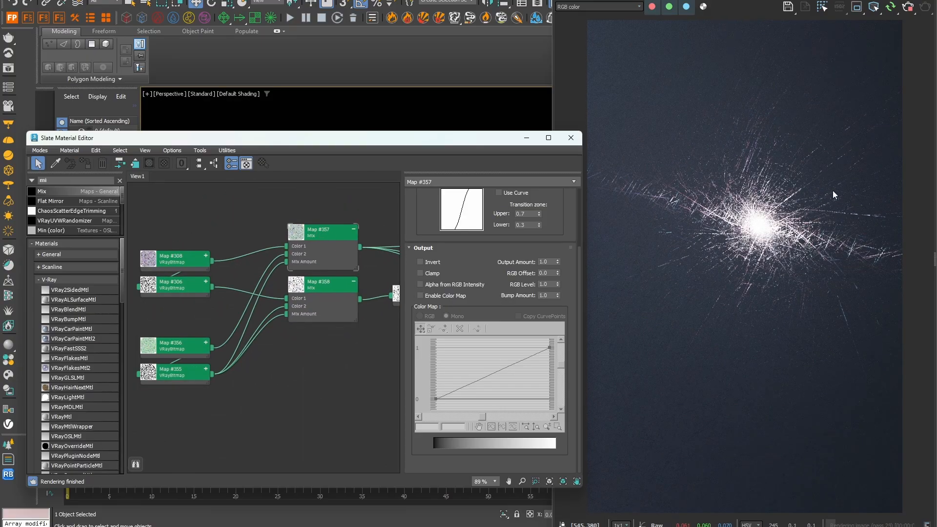
Set the duplicated direction bitmap's W angle to -20.
{"action": "double_click", "coordinate": [172, 343]}
{"action": "scroll", "coordinate": [553, 350], "scroll_direction": "down", "scroll_amount": 3}
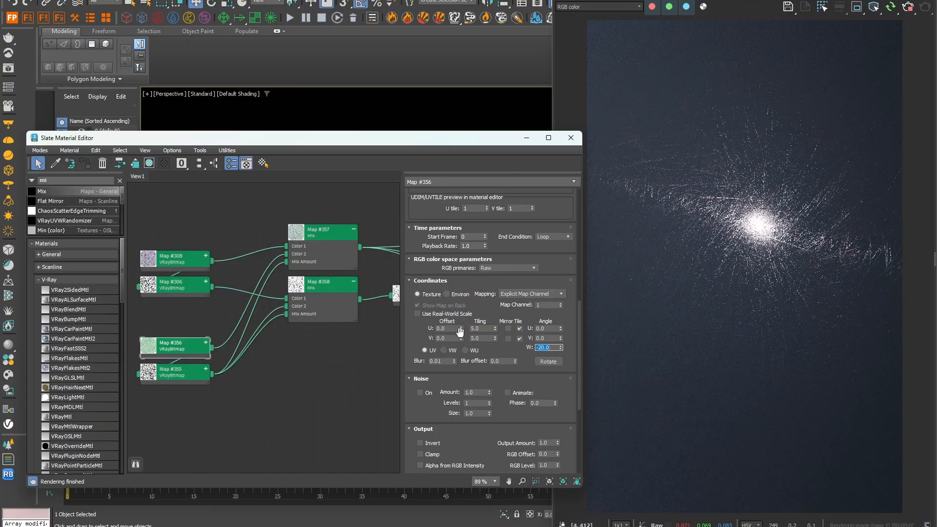
{"action": "scroll", "coordinate": [554, 351], "scroll_direction": "down", "scroll_amount": 5}
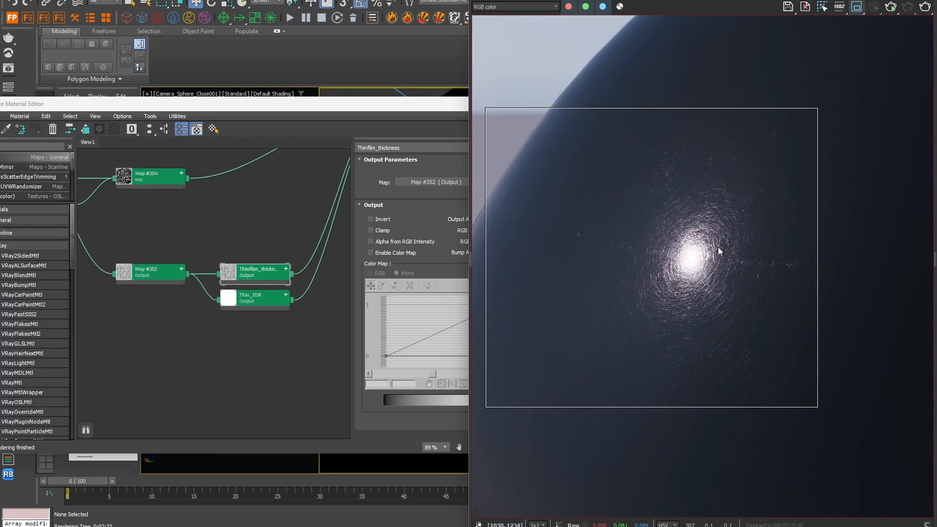
Limit the render region to the highlight and move a new Thinfilm_thickness curve point to about 0.133, 0.716.
{"action": "scroll", "coordinate": [703, 253], "scroll_direction": "up", "scroll_amount": 3}
{"action": "left_click_drag", "start_coordinate": [526, 115], "coordinate": [834, 418]}
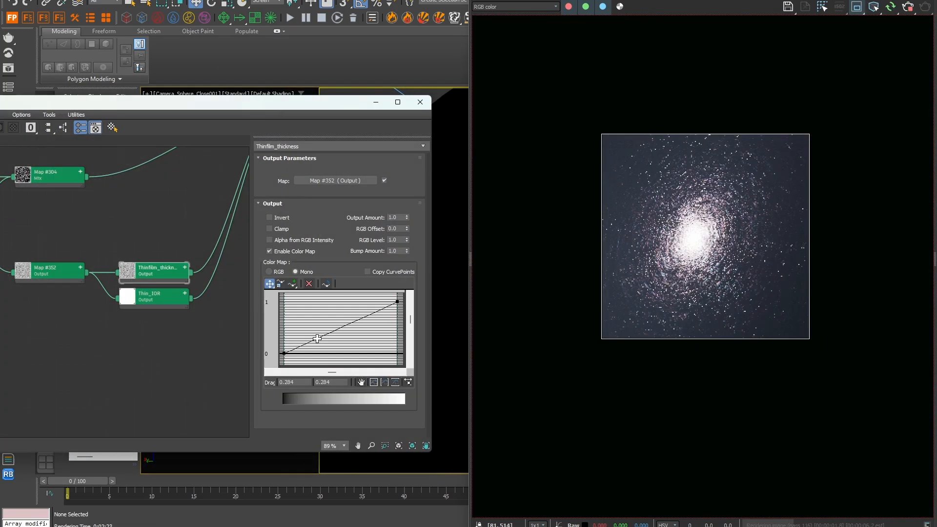
{"action": "left_click_drag", "start_coordinate": [305, 331], "coordinate": [300, 316]}
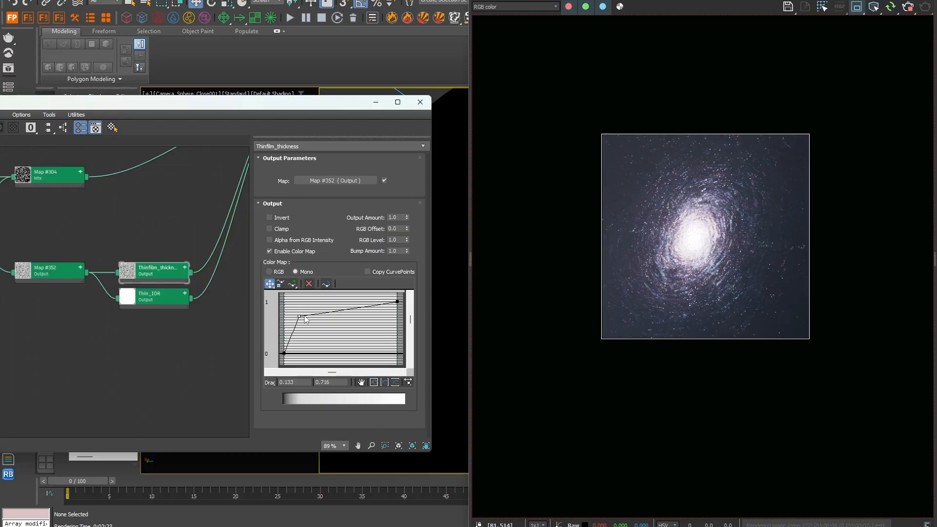
Fit the Thin_IOR curve in view, convert its start point to Bezier and pull the handle nearly flat toward the curve's end.
{"action": "left_click", "coordinate": [161, 301]}
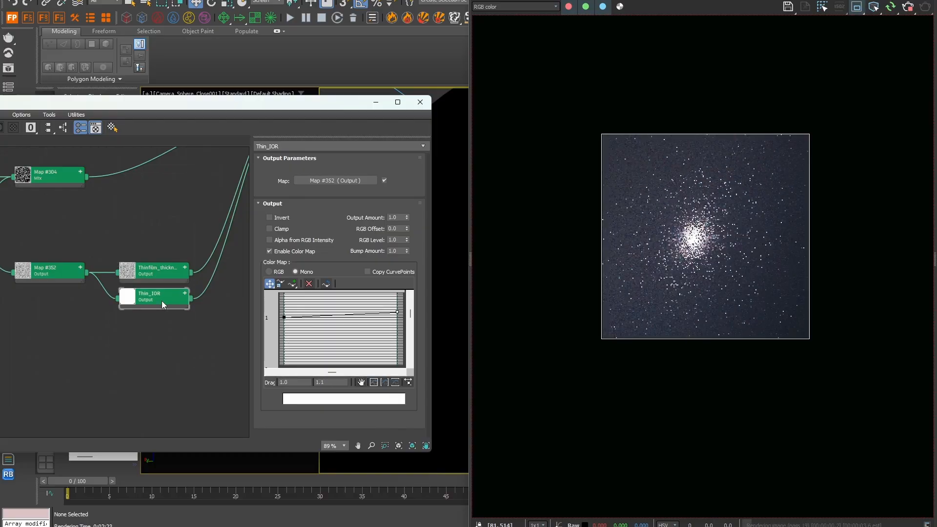
{"action": "left_click", "coordinate": [396, 383]}
{"action": "right_click", "coordinate": [284, 353]}
{"action": "left_click", "coordinate": [309, 370]}
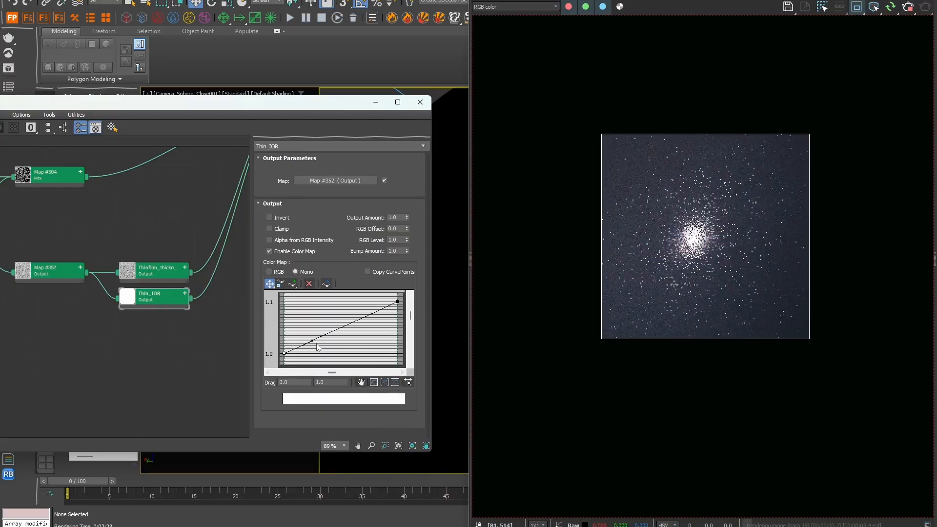
{"action": "left_click_drag", "start_coordinate": [313, 345], "coordinate": [399, 355]}
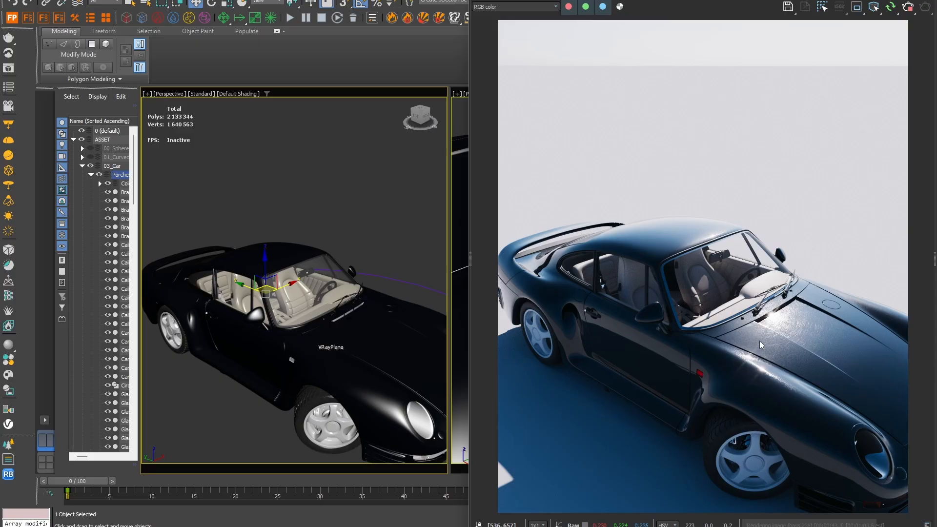
Set the local anisotropy axis of the car's SwirlyScratch material to Y.
{"action": "scroll", "coordinate": [803, 288], "scroll_direction": "up", "scroll_amount": 2}
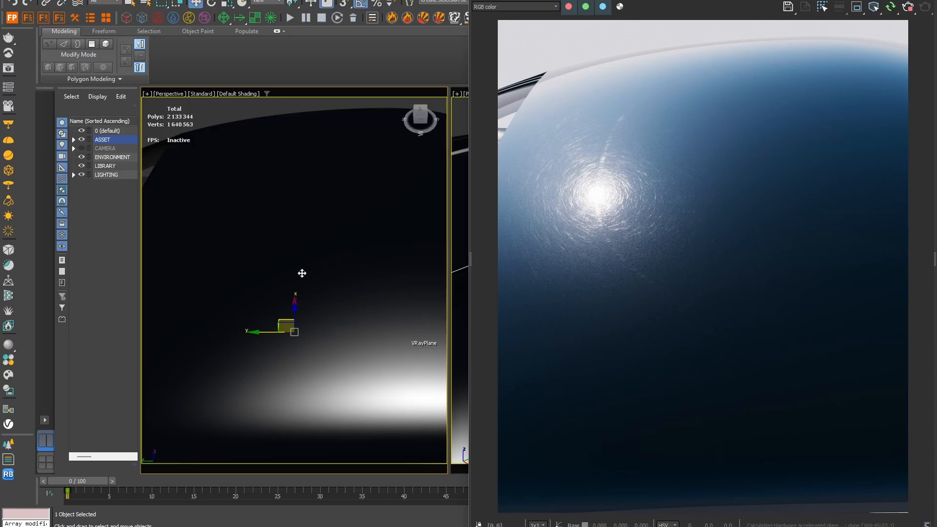
{"action": "middle_click_drag", "start_coordinate": [292, 316], "coordinate": [227, 330], "text": "alt"}
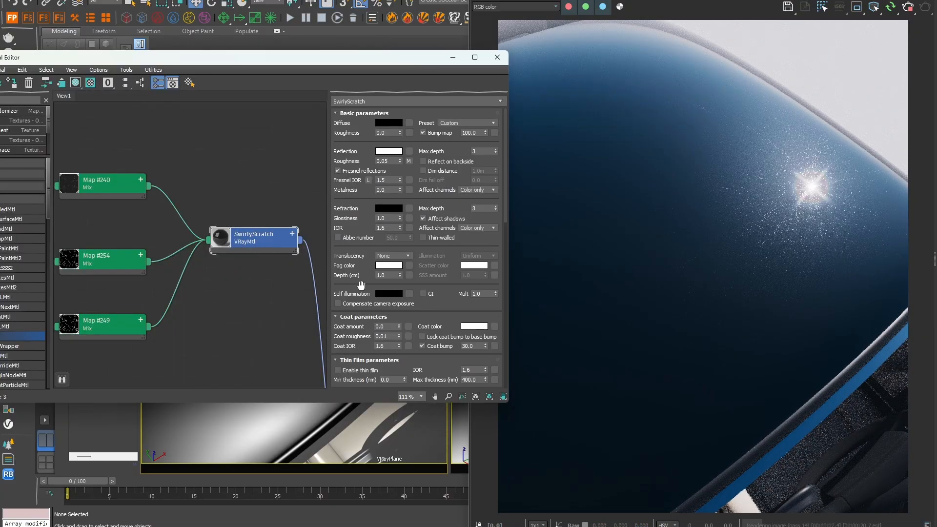
{"action": "scroll", "coordinate": [361, 285], "scroll_direction": "down", "scroll_amount": 5}
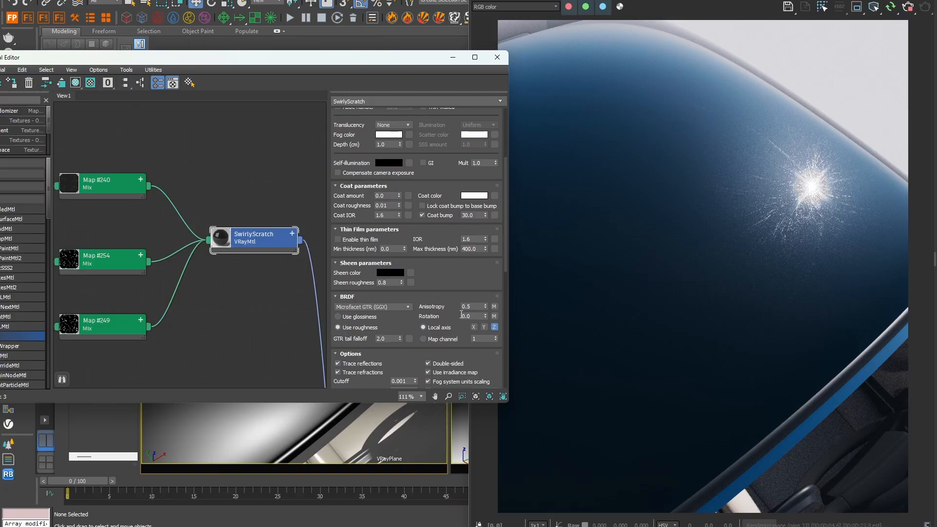
{"action": "scroll", "coordinate": [446, 304], "scroll_direction": "down", "scroll_amount": 2}
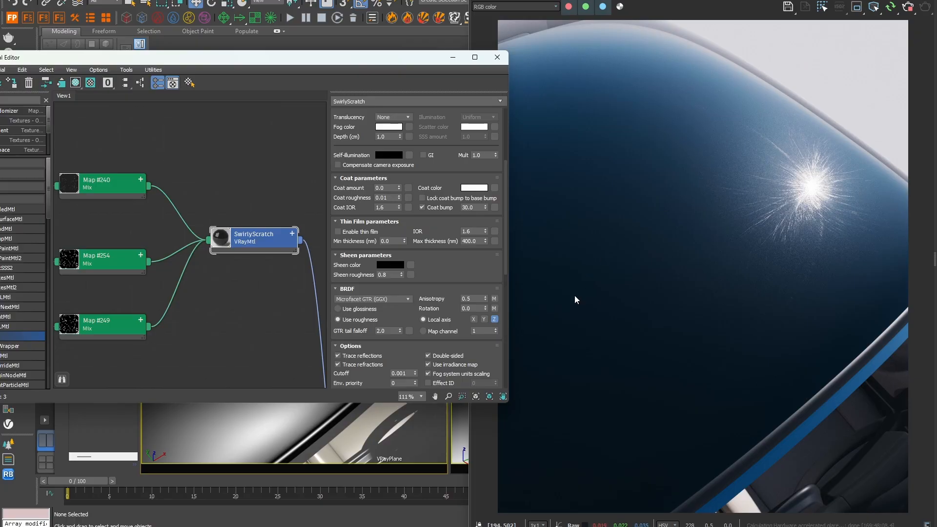
{"action": "left_click", "coordinate": [482, 321]}
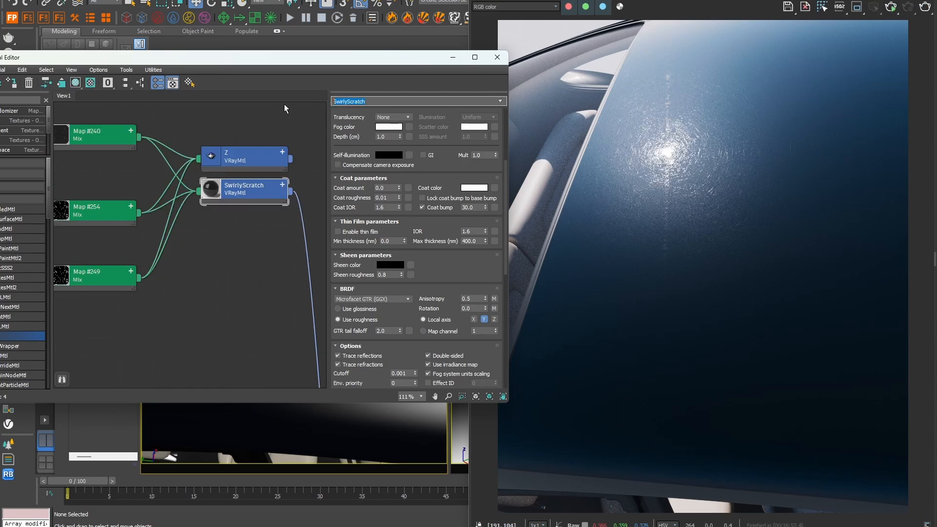
Rename the SwirlyScratch material Y, then duplicate it directly below and name the copy X.
{"action": "type", "text": "Y"}
{"action": "left_click_drag", "start_coordinate": [247, 191], "coordinate": [247, 224], "text": "shift"}
{"action": "type", "text": "X"}
Match the local anisotropy axes of the Z and X materials to their names and check all three materials.
{"action": "double_click", "coordinate": [255, 159]}
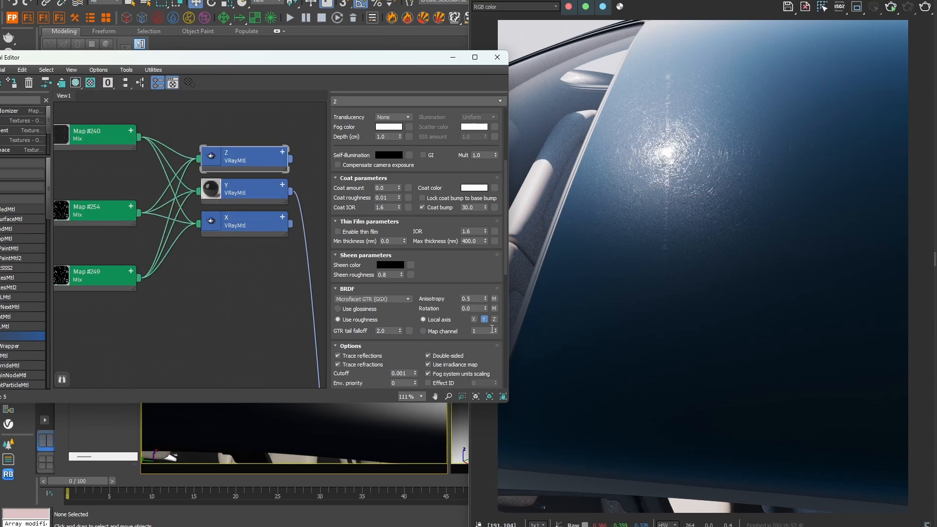
{"action": "double_click", "coordinate": [248, 224]}
{"action": "double_click", "coordinate": [247, 159]}
{"action": "double_click", "coordinate": [246, 198]}
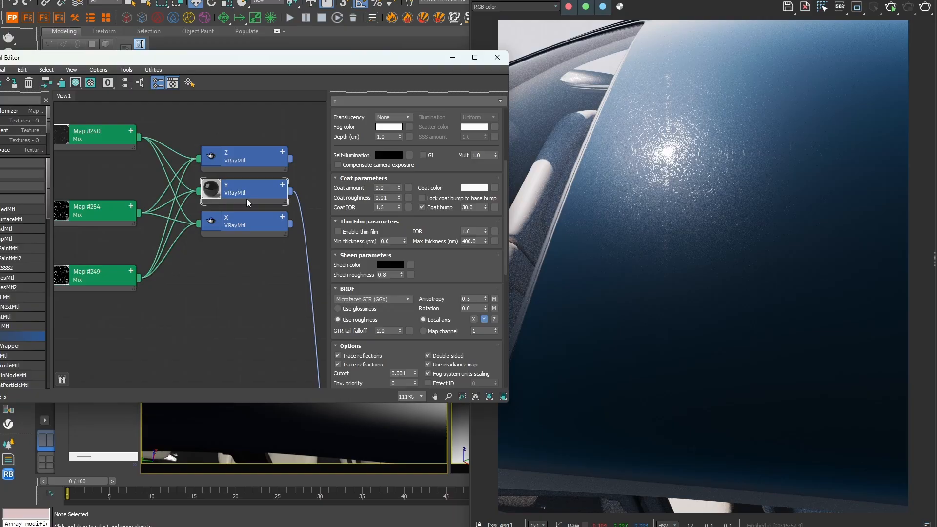
{"action": "left_click", "coordinate": [249, 227]}
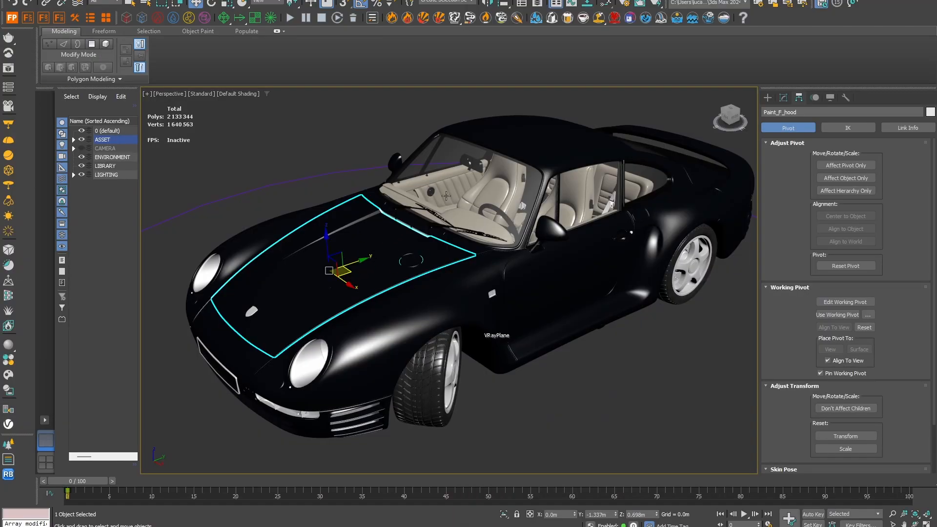
Add the car's roof and rear panel to the hood selection and apply a Material modifier with material ID 3.
{"action": "left_click", "coordinate": [526, 142], "text": "ctrl"}
{"action": "left_click", "coordinate": [683, 140], "text": "ctrl"}
{"action": "left_click", "coordinate": [784, 98]}
{"action": "left_click", "coordinate": [890, 181]}
{"action": "left_click", "coordinate": [874, 307]}
{"action": "left_click", "coordinate": [874, 308]}
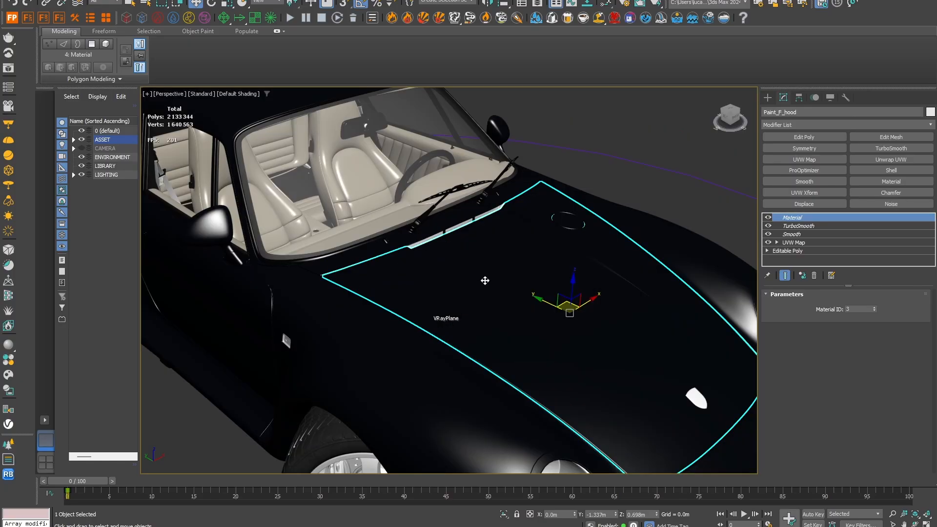
Switch to the archived Viscorbel swirl marks tutorial in the browser and examine its scratched teapot result and VRayBlend node setup.
{"action": "scroll", "coordinate": [485, 276], "scroll_direction": "down", "scroll_amount": 3}
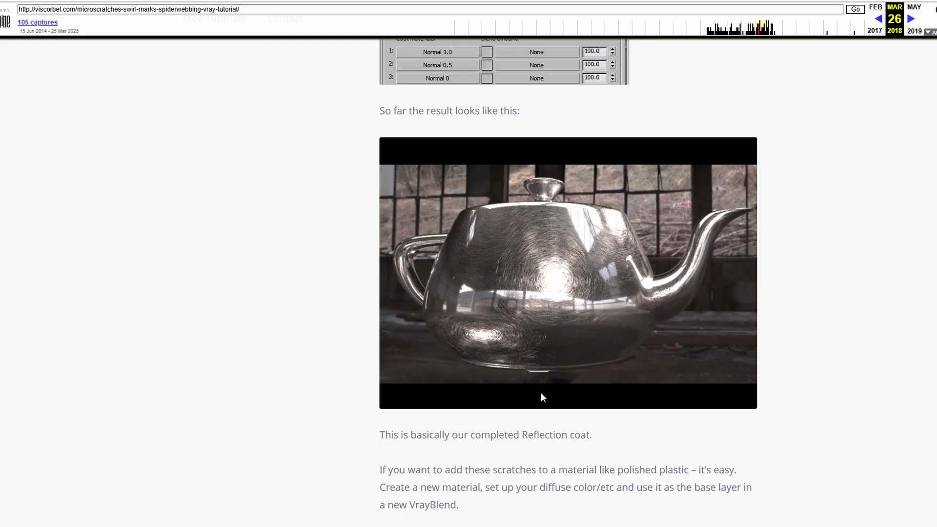
{"action": "scroll", "coordinate": [540, 397], "scroll_direction": "down", "scroll_amount": 8}
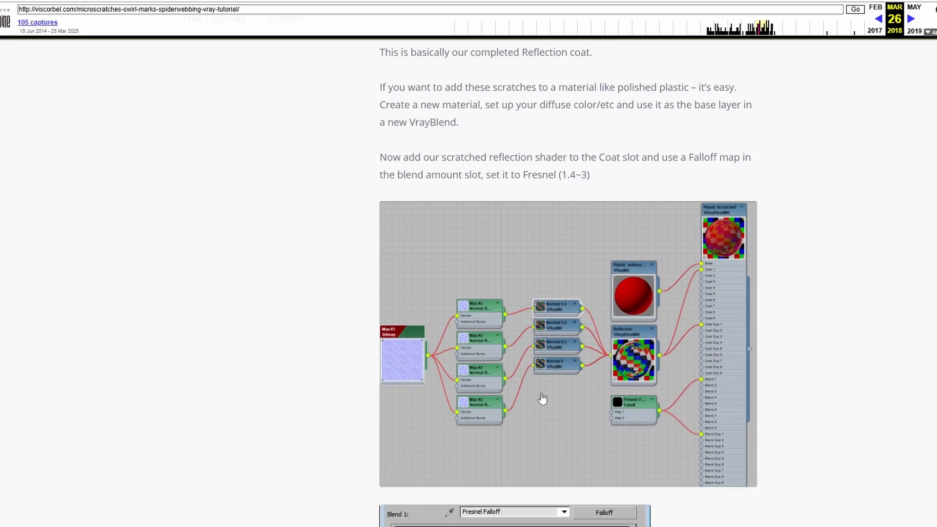
{"action": "scroll", "coordinate": [542, 398], "scroll_direction": "down", "scroll_amount": 3}
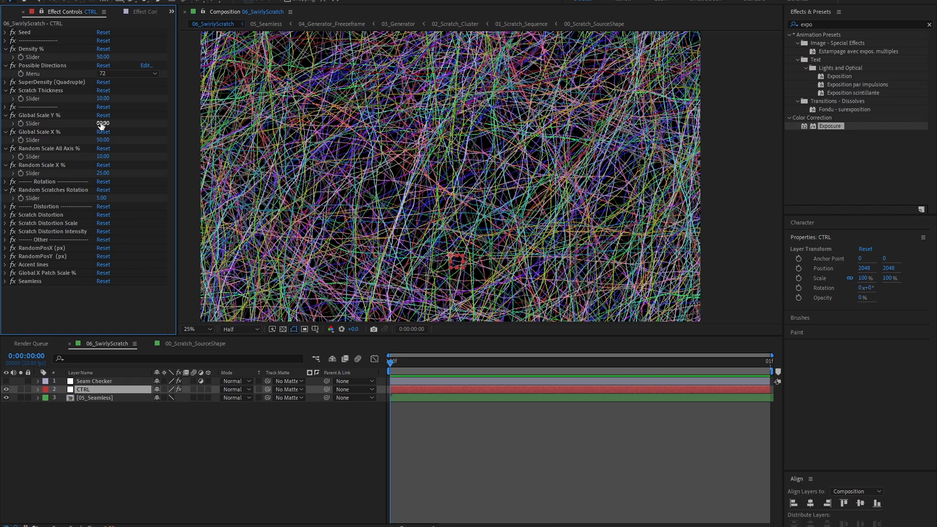
Set the CTRL layer's Random Scale X % to 150 in the 06_SwirlyScratch composition.
{"action": "left_click", "coordinate": [108, 173]}
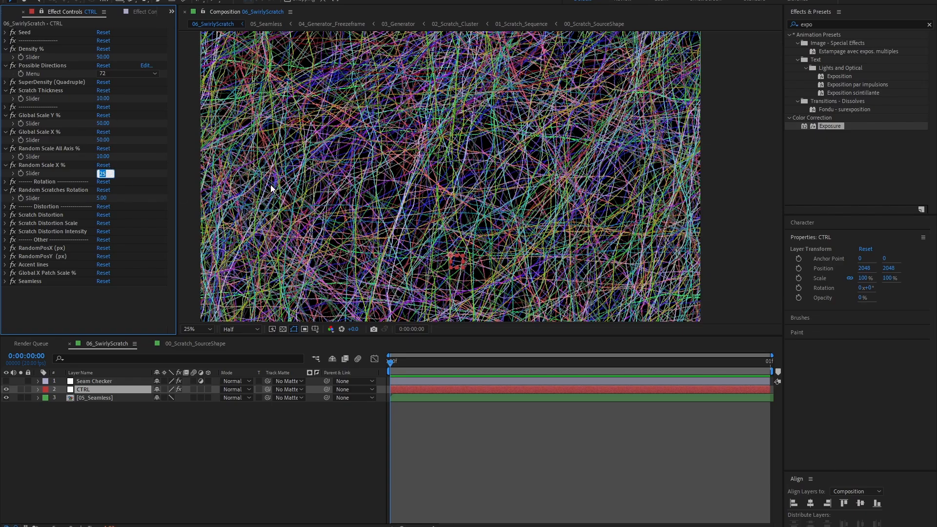
{"action": "type", "text": "150"}
{"action": "key", "text": "Return"}
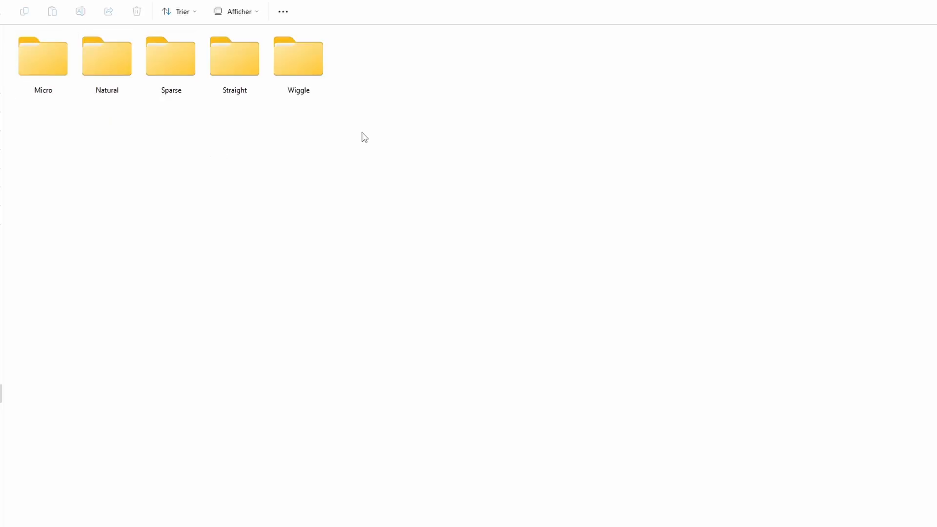
{"action": "left_click_drag", "start_coordinate": [362, 132], "coordinate": [344, 108]}
{"action": "left_click", "coordinate": [344, 107]}
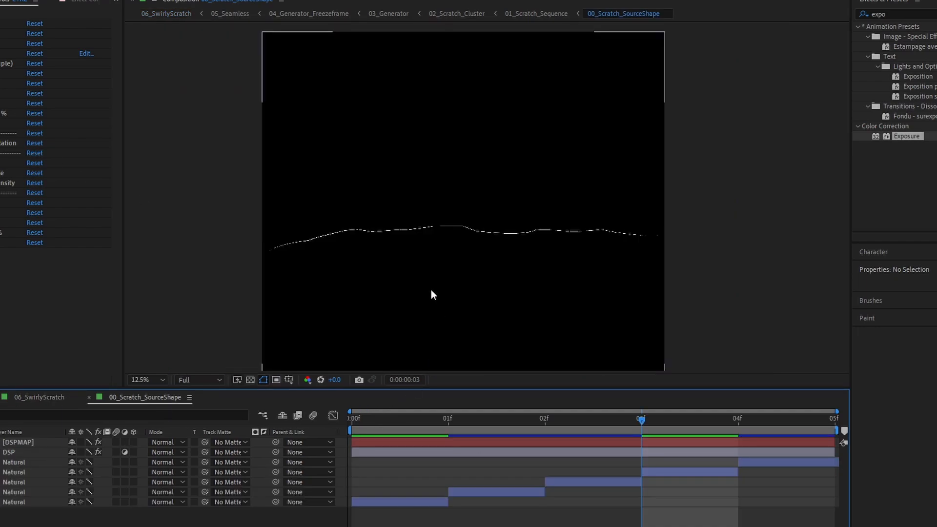
In 00_Scratch_SourceShape, bend the first frame's Natural scratch path into a deep curve and hide the DSP adjustment layer.
{"action": "left_click", "coordinate": [443, 246]}
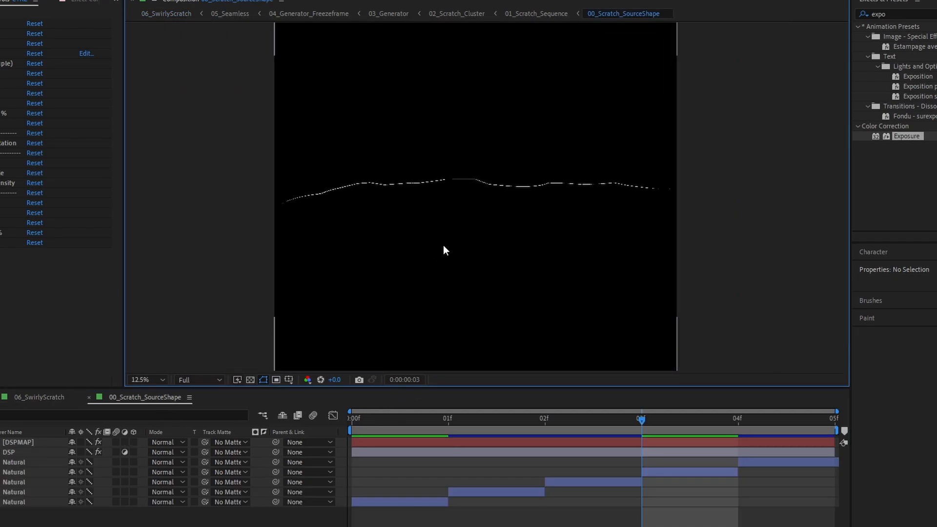
{"action": "scroll", "coordinate": [497, 197], "scroll_direction": "up", "scroll_amount": 1}
{"action": "middle_click_drag", "start_coordinate": [497, 199], "coordinate": [503, 256]}
{"action": "scroll", "coordinate": [504, 256], "scroll_direction": "down", "scroll_amount": 1}
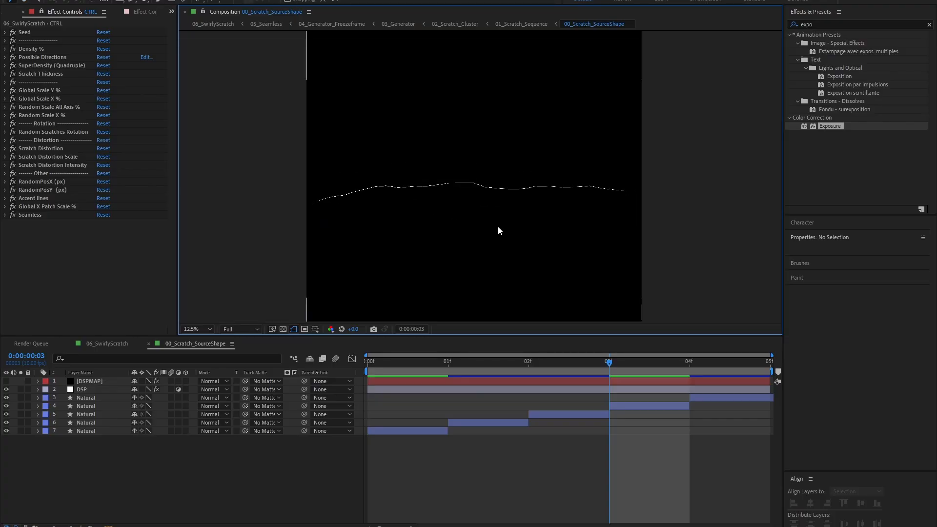
{"action": "left_click", "coordinate": [411, 365]}
{"action": "left_click", "coordinate": [429, 431]}
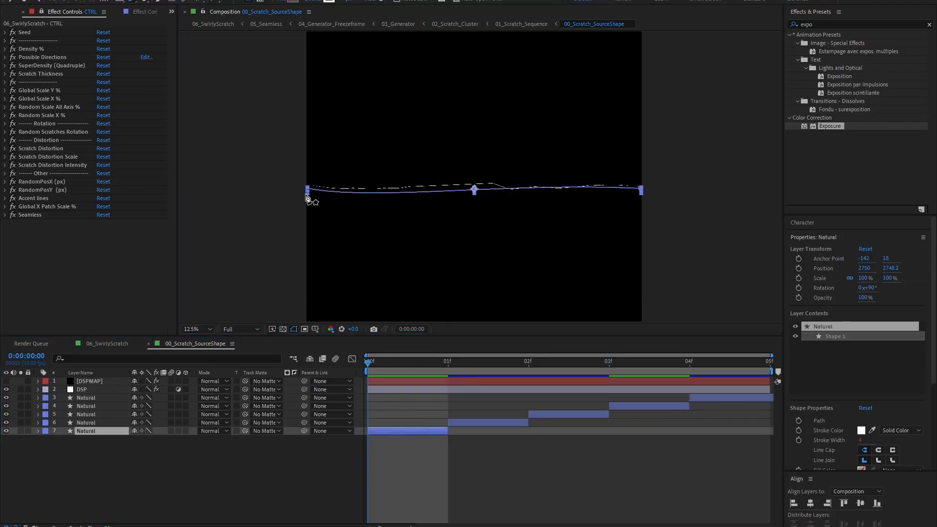
{"action": "left_click_drag", "start_coordinate": [307, 198], "coordinate": [281, 200]}
{"action": "left_click_drag", "start_coordinate": [332, 111], "coordinate": [389, 82]}
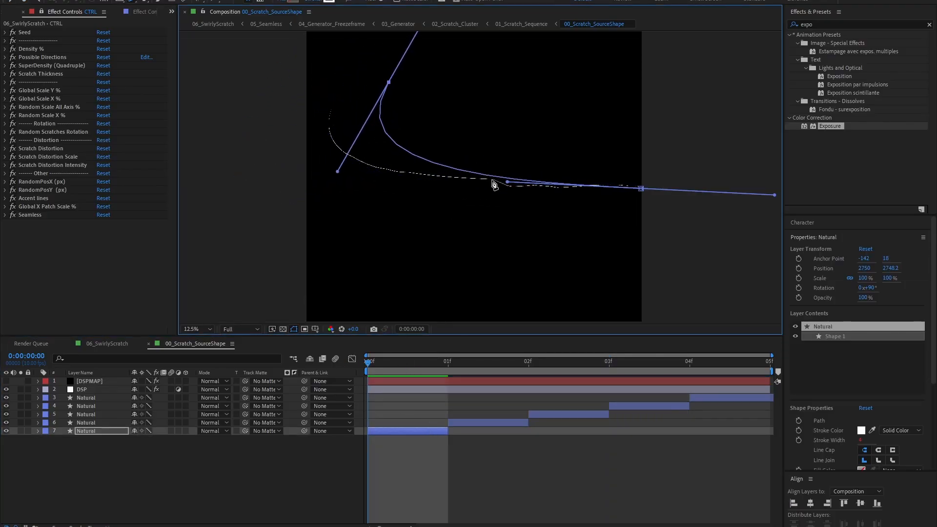
{"action": "left_click", "coordinate": [8, 392]}
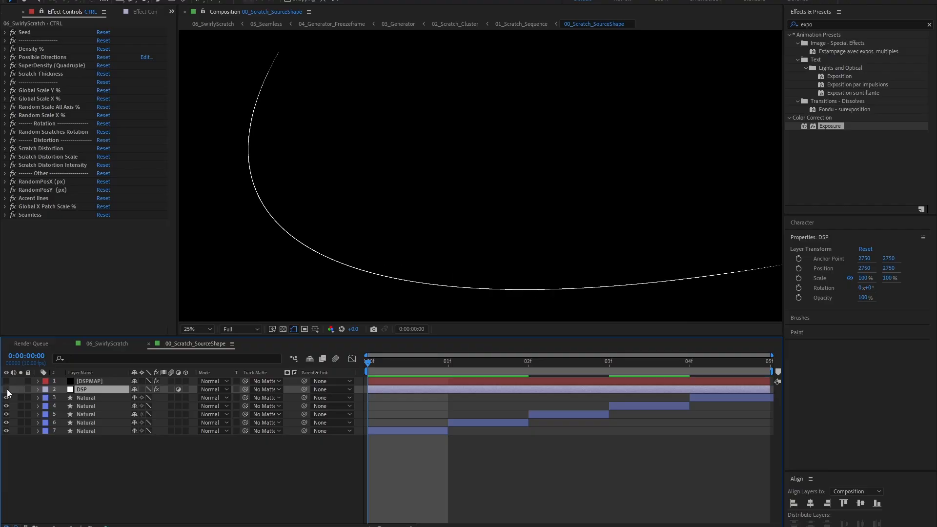
{"action": "left_click", "coordinate": [498, 468]}
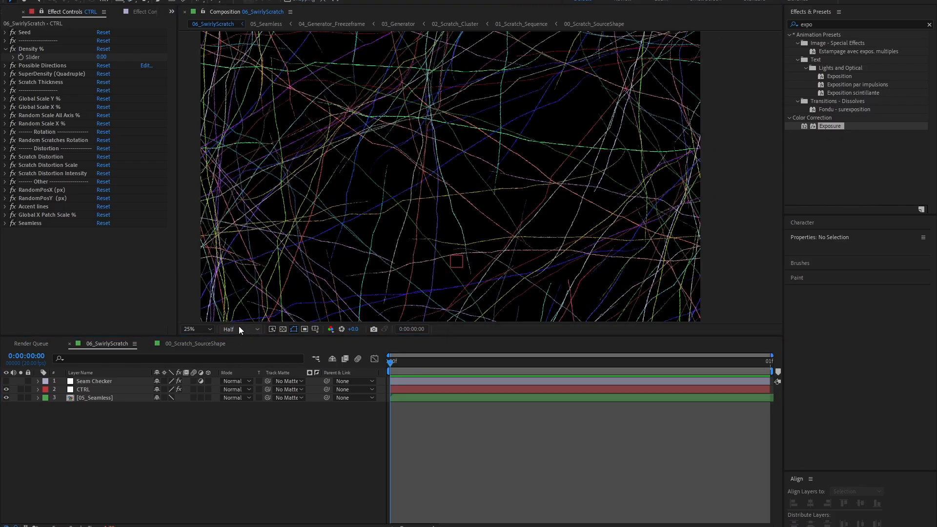
Set the scratch Density % to 50 on the 06_SwirlyScratch composition's CTRL layer.
{"action": "left_click", "coordinate": [357, 447]}
{"action": "left_click", "coordinate": [102, 57]}
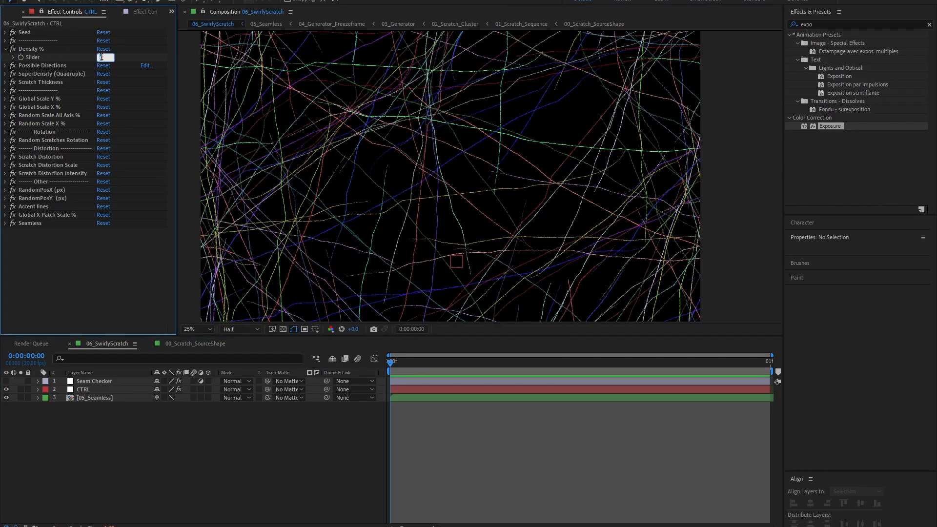
{"action": "left_click", "coordinate": [89, 256]}
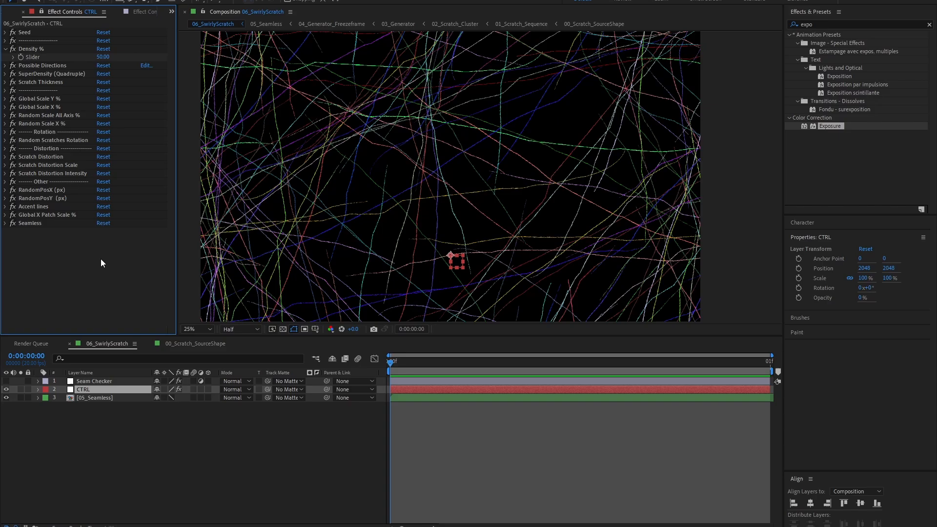
Set Possible Directions to 72 and Random Scratches Rotation to 5 in the scratch controls.
{"action": "left_click", "coordinate": [5, 65]}
{"action": "left_click", "coordinate": [126, 73]}
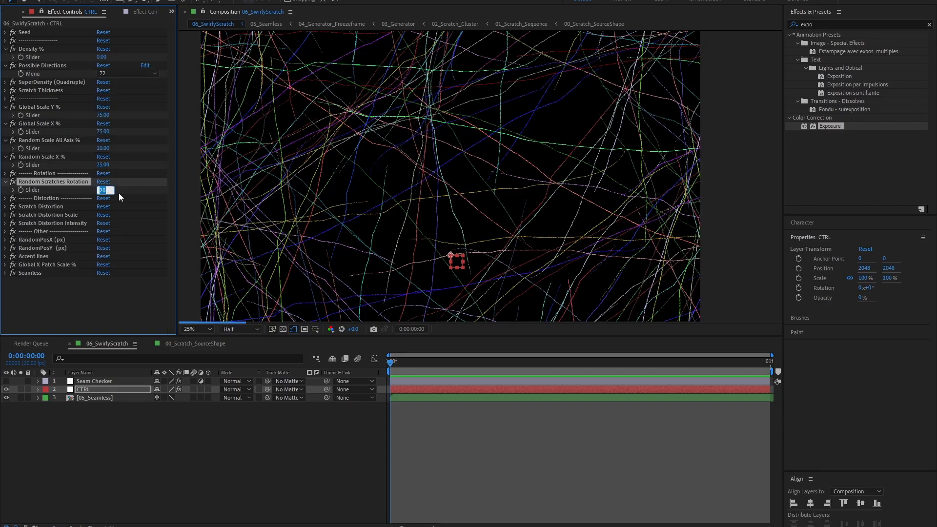
{"action": "key", "text": "Return"}
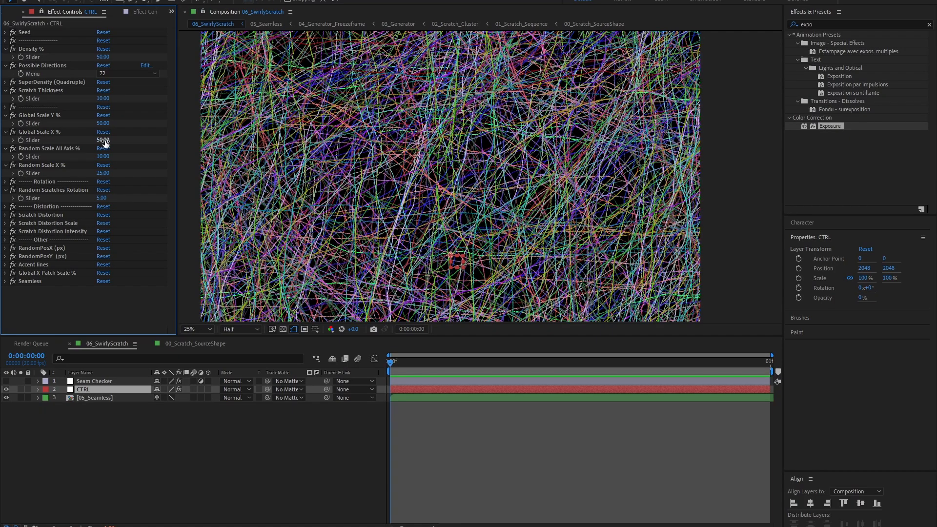
Set the scratches' Random Scale X % to 150.
{"action": "left_click", "coordinate": [105, 173]}
{"action": "type", "text": "150"}
{"action": "key", "text": "Return"}
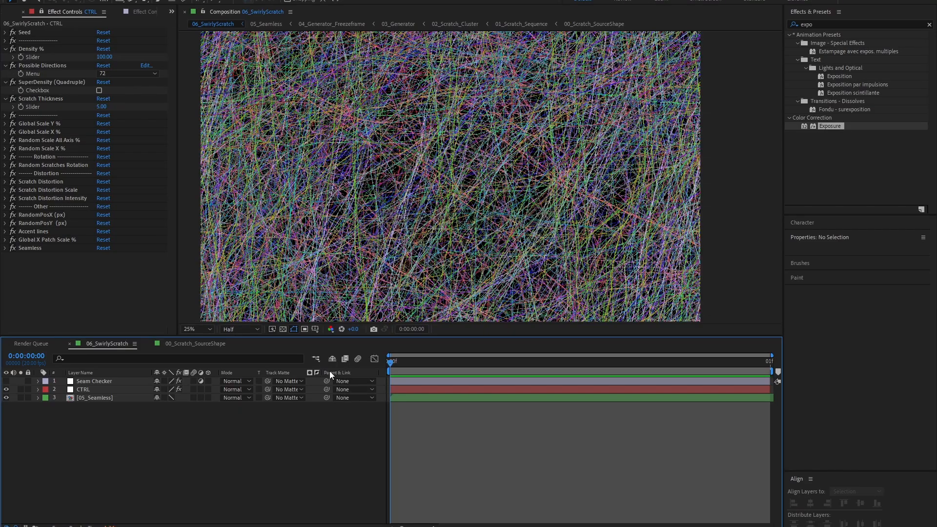
Display only the green channel and make the Green Checker's Shift Channels effect take both red and blue from Green.
{"action": "left_click", "coordinate": [329, 333]}
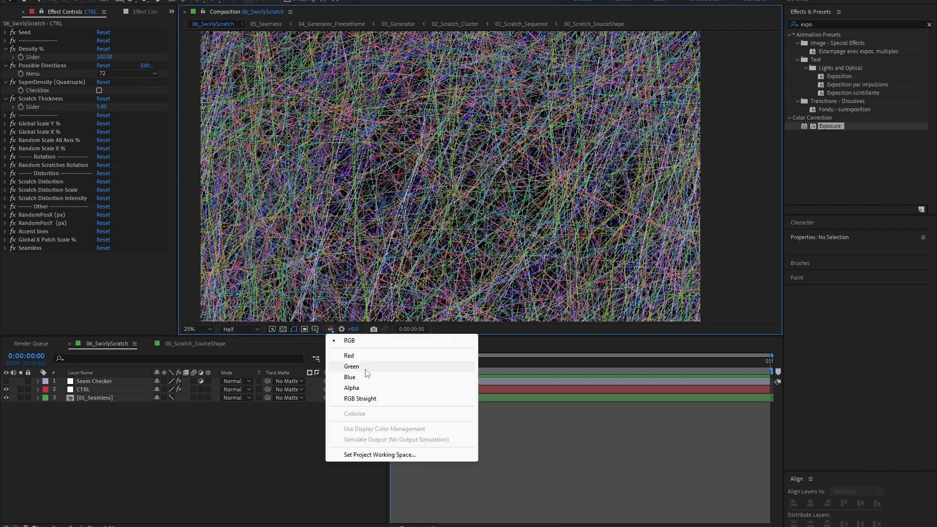
{"action": "left_click", "coordinate": [351, 367]}
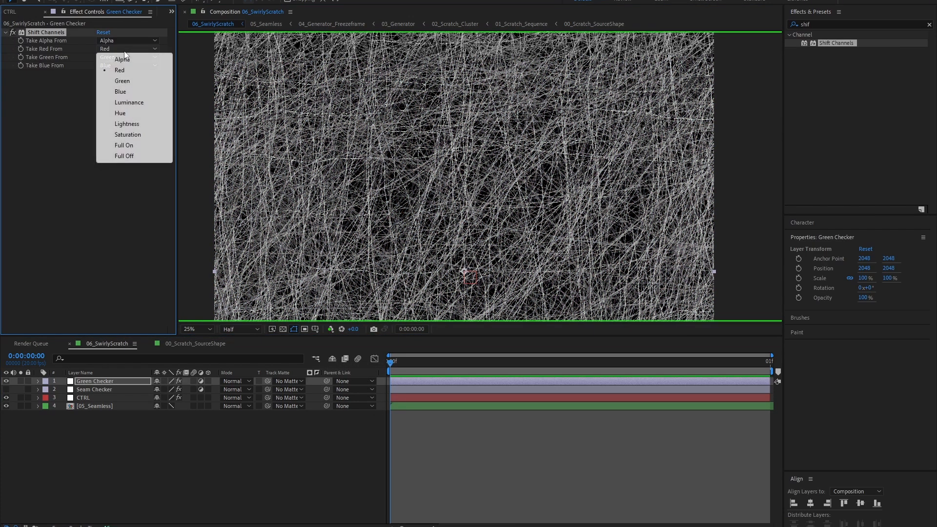
{"action": "left_click", "coordinate": [128, 85]}
{"action": "left_click", "coordinate": [128, 65]}
{"action": "left_click", "coordinate": [123, 97]}
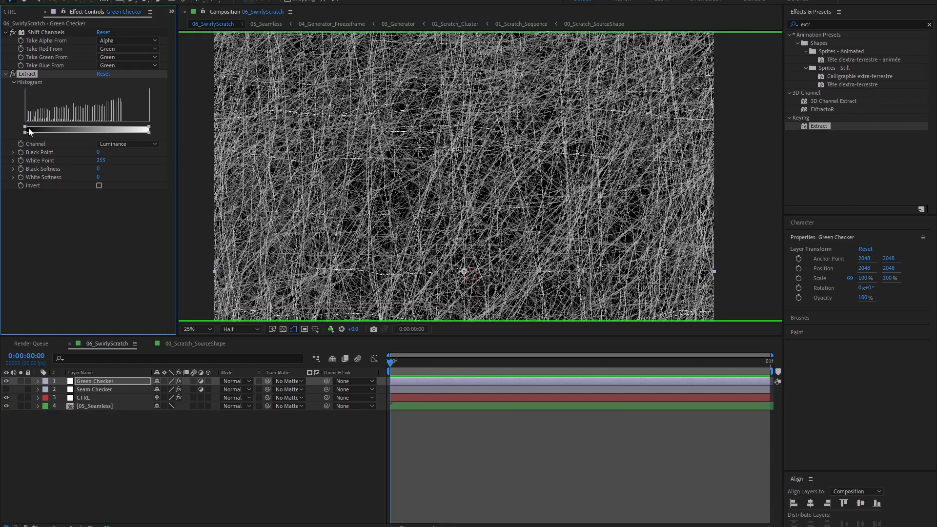
Raise the Extract effect's black point to 185 on the Green Checker layer to isolate the brightest scratches, and delete that layer.
{"action": "mouse_move", "coordinate": [28, 129]}
{"action": "left_mouse_down"}
{"action": "mouse_move", "coordinate": [126, 129]}
{"action": "mouse_move", "coordinate": [33, 125]}
{"action": "left_mouse_up"}
{"action": "left_click", "coordinate": [502, 478]}
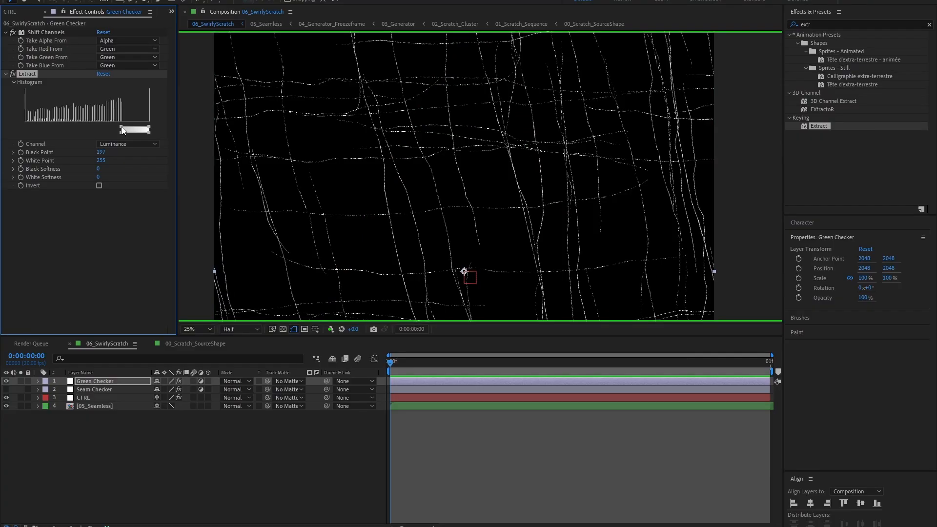
{"action": "left_click_drag", "start_coordinate": [121, 130], "coordinate": [119, 130]}
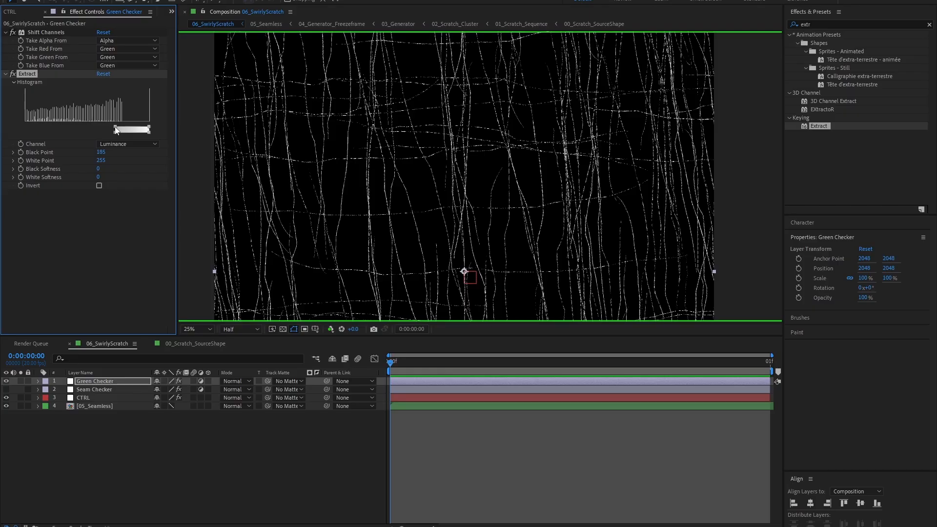
{"action": "key", "text": "Delete"}
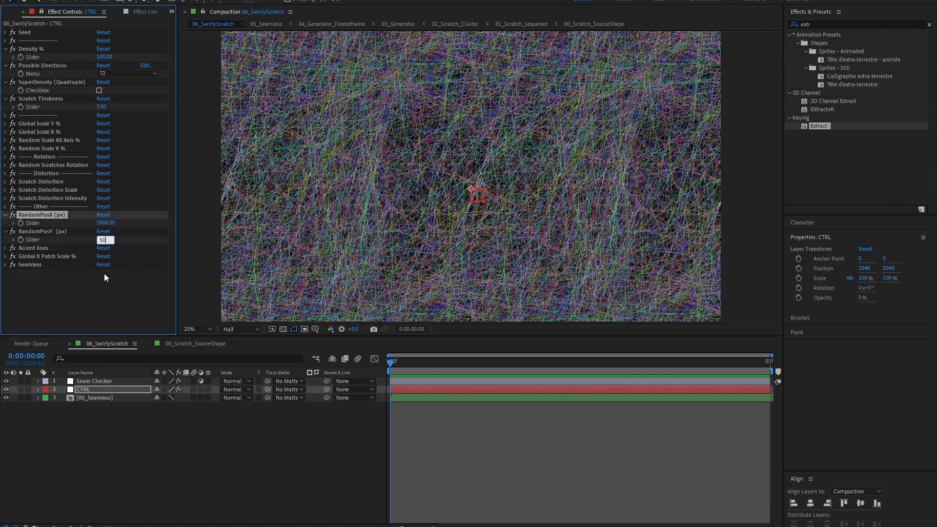
Undo the last RandomPosX and RandomPosY changes on the CTRL layer.
{"action": "left_click", "coordinate": [112, 305]}
{"action": "key", "text": "ctrl+z"}
{"action": "key", "text": "ctrl+z"}
{"action": "left_click", "coordinate": [541, 433]}
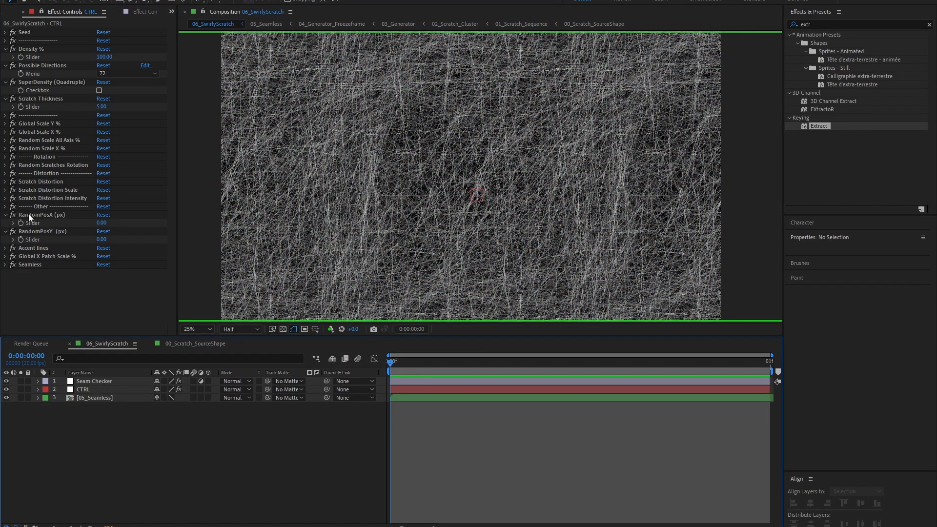
Set RandomPosX and RandomPosY to 1000 px, and raise RandomPosX further to 2000 px.
{"action": "left_click", "coordinate": [102, 223]}
{"action": "type", "text": "1000"}
{"action": "key", "text": "Tab"}
{"action": "type", "text": "1000"}
{"action": "key", "text": "Return"}
{"action": "left_click", "coordinate": [104, 223]}
{"action": "type", "text": "2000"}
{"action": "key", "text": "Tab"}
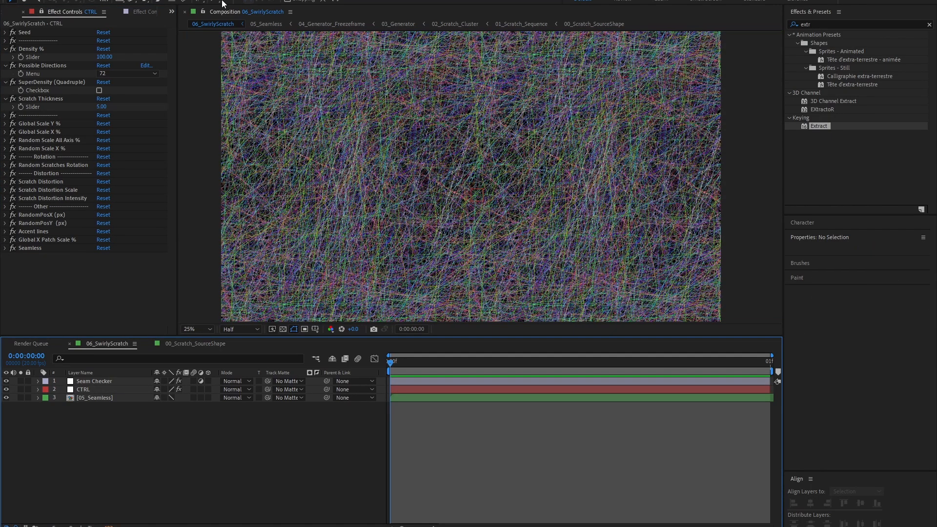
Enable the SuperDensity (Quadruple) option in the scratch controls.
{"action": "left_click", "coordinate": [100, 90]}
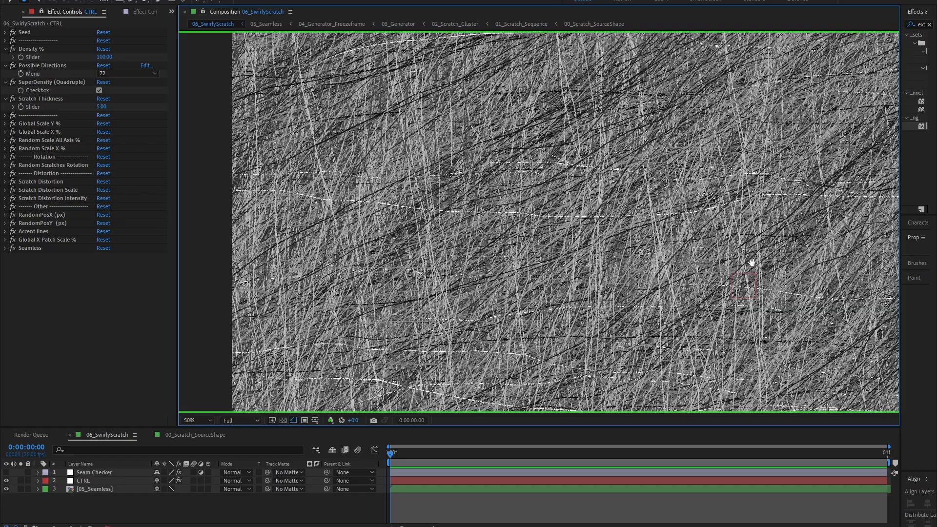
{"action": "left_click_drag", "start_coordinate": [755, 239], "coordinate": [525, 249]}
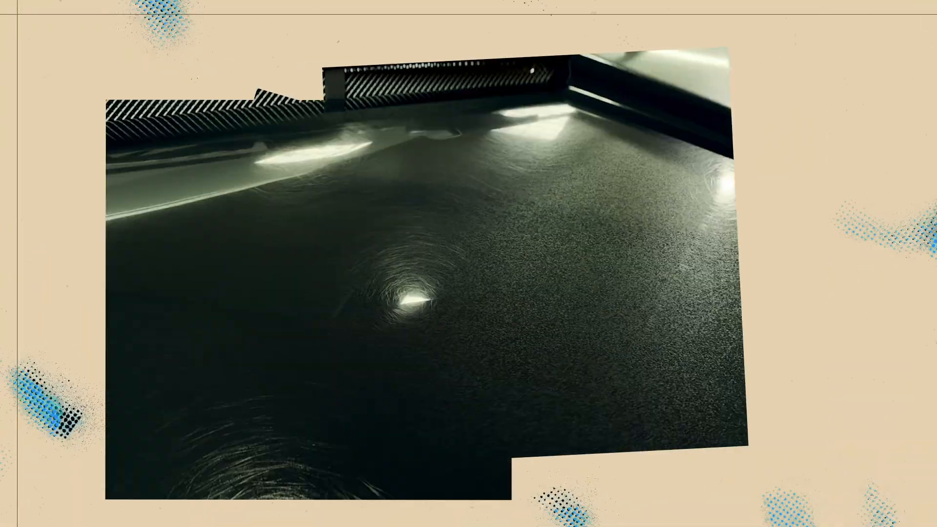